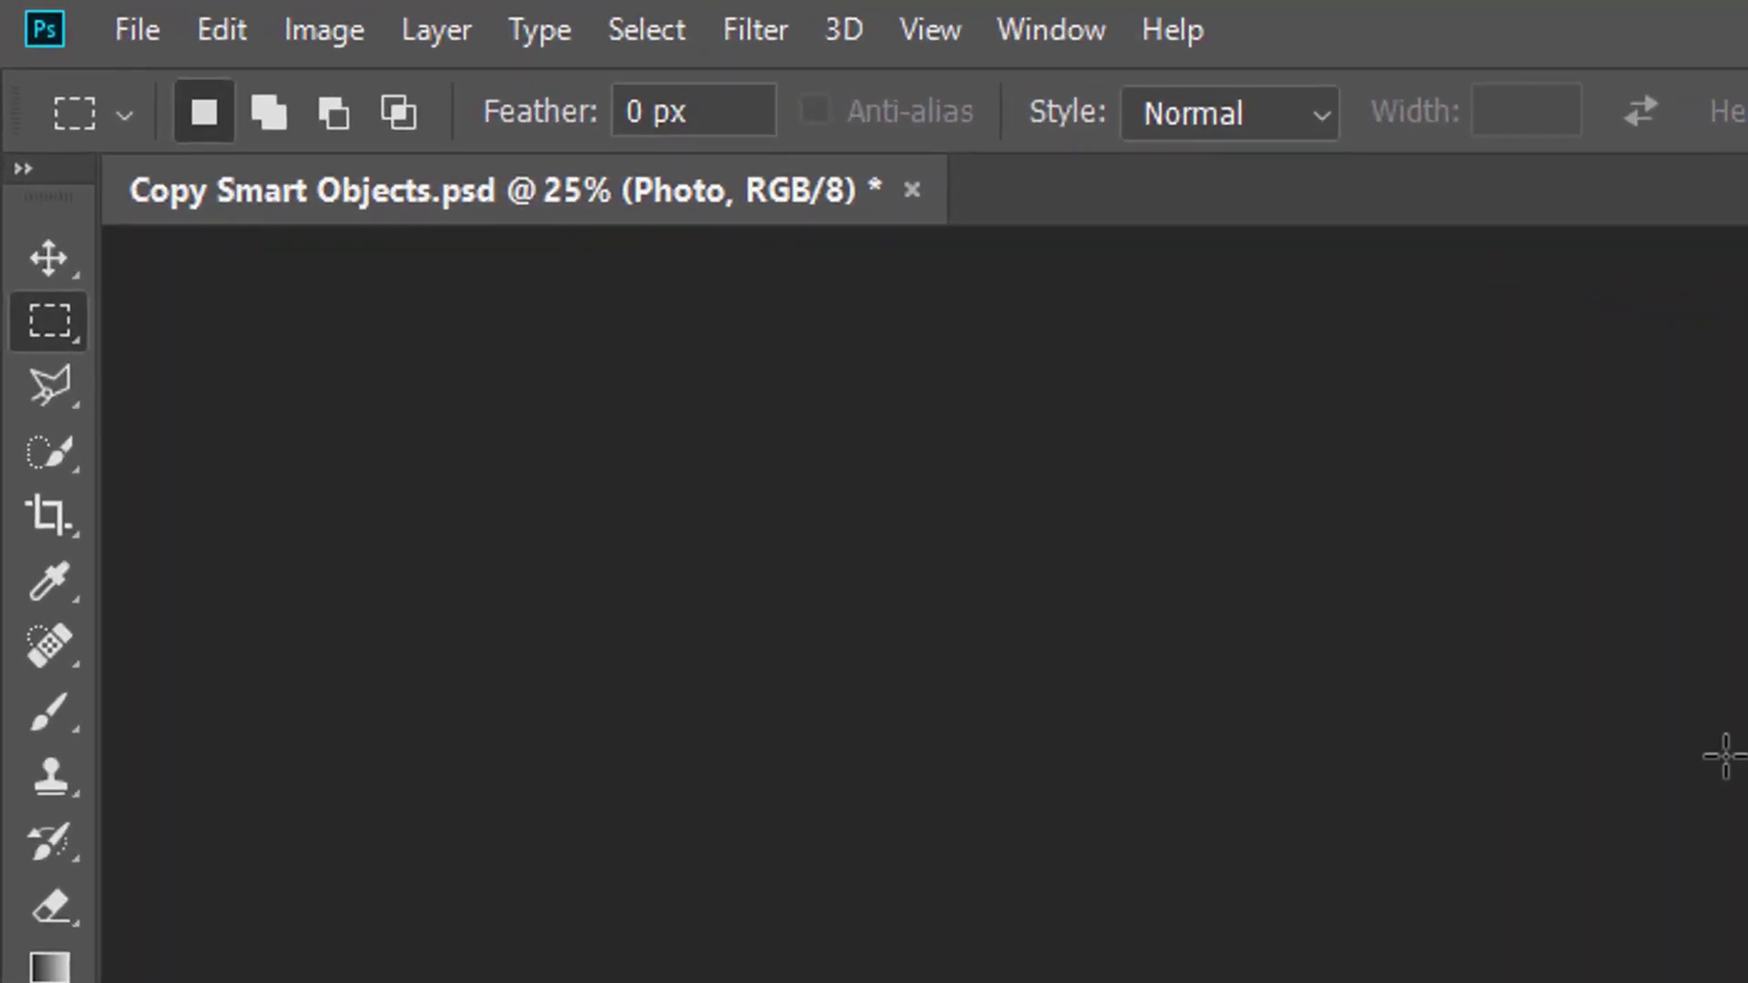
Enlarge the canvas width to 300 percent with the height left at 100 percent and a centred anchor
{"action": "left_click", "coordinate": [379, 37]}
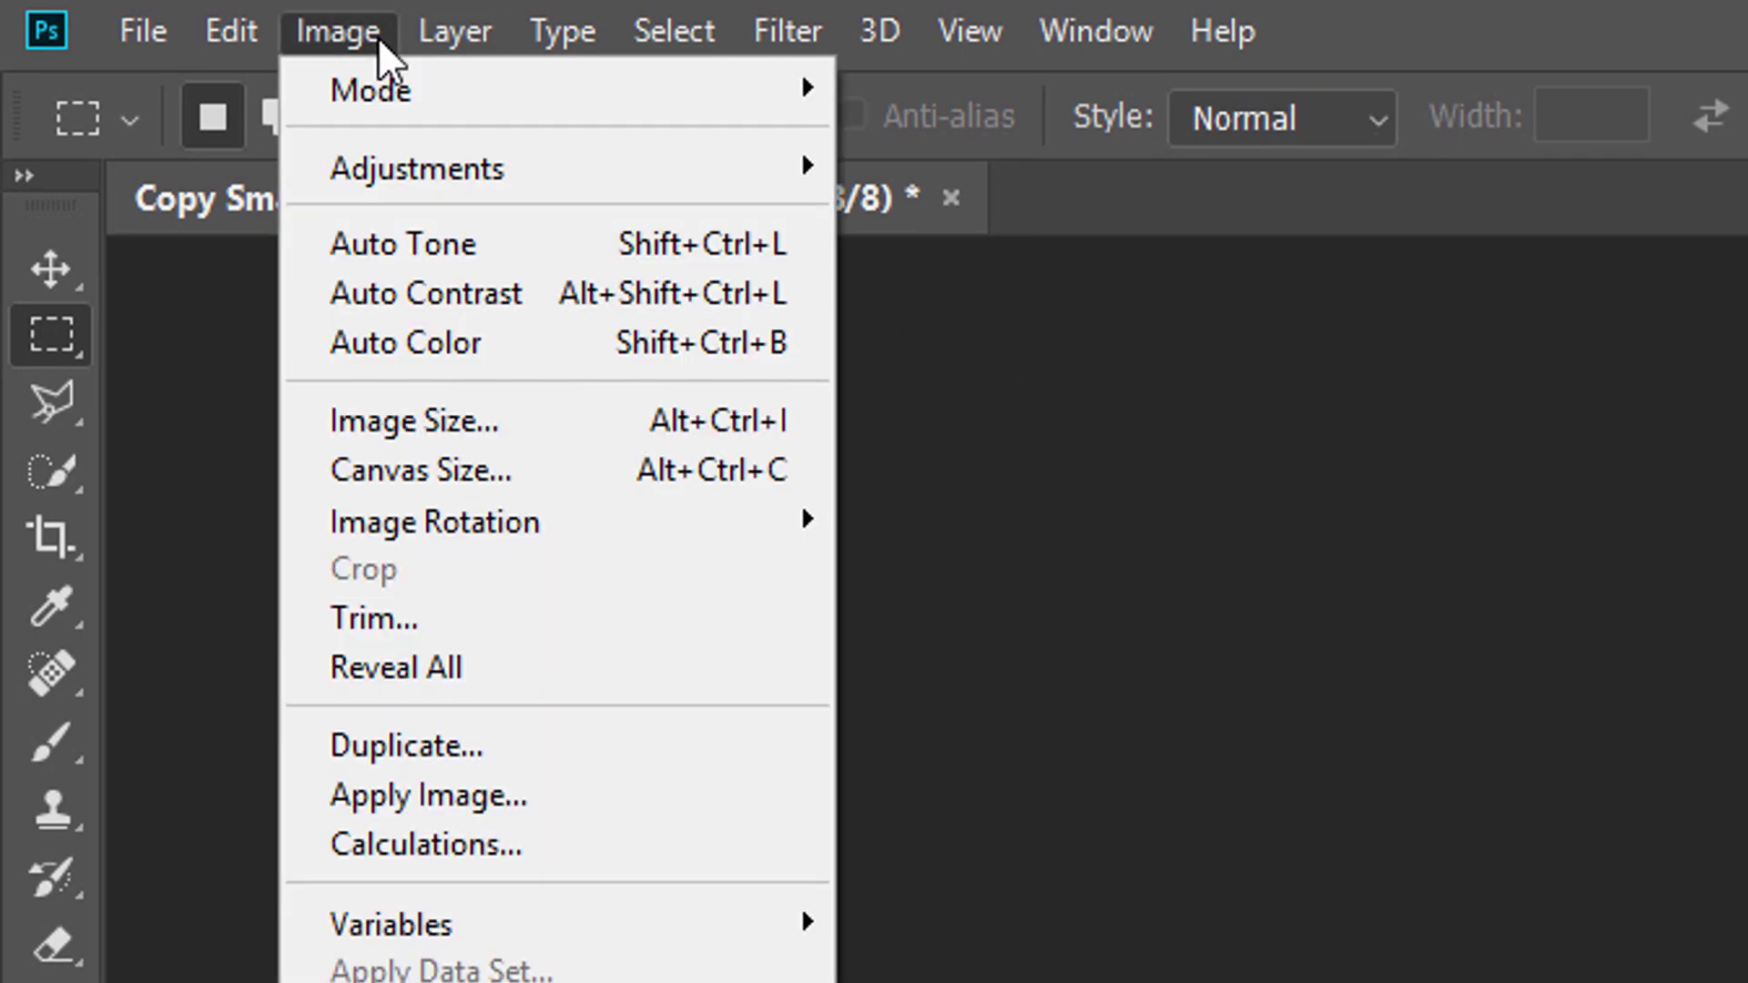
{"action": "left_click", "coordinate": [543, 463]}
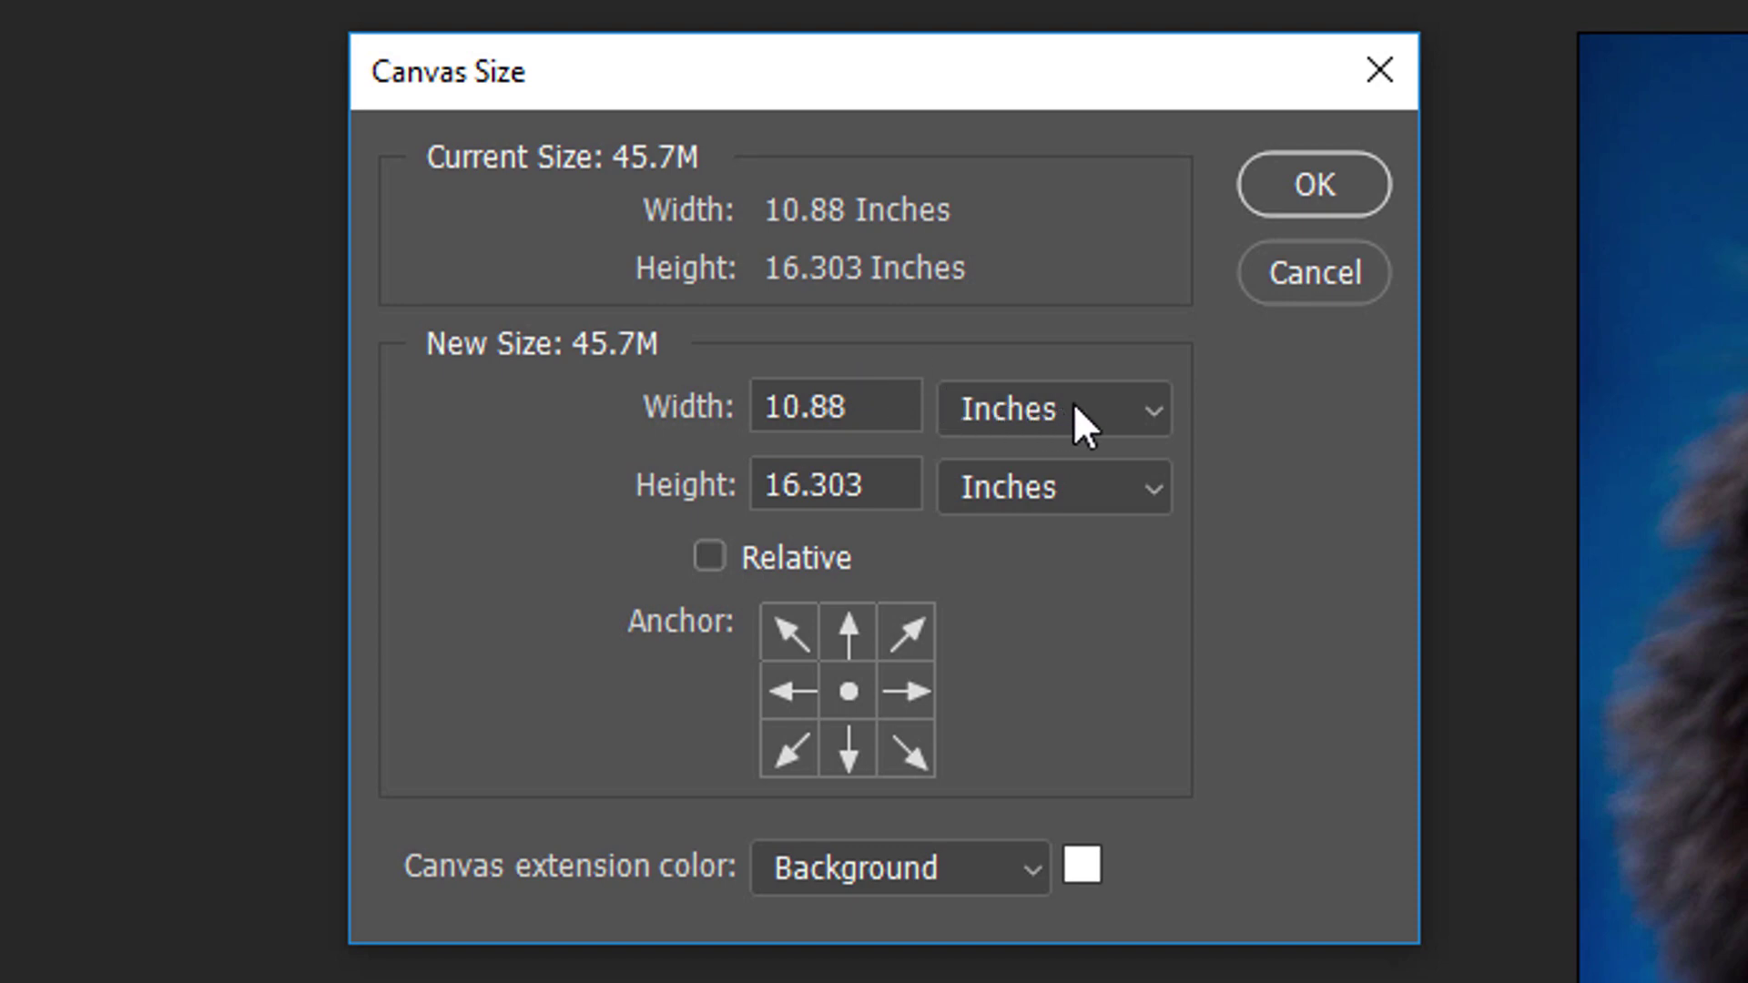
{"action": "left_click", "coordinate": [1091, 405]}
{"action": "left_click", "coordinate": [1085, 458]}
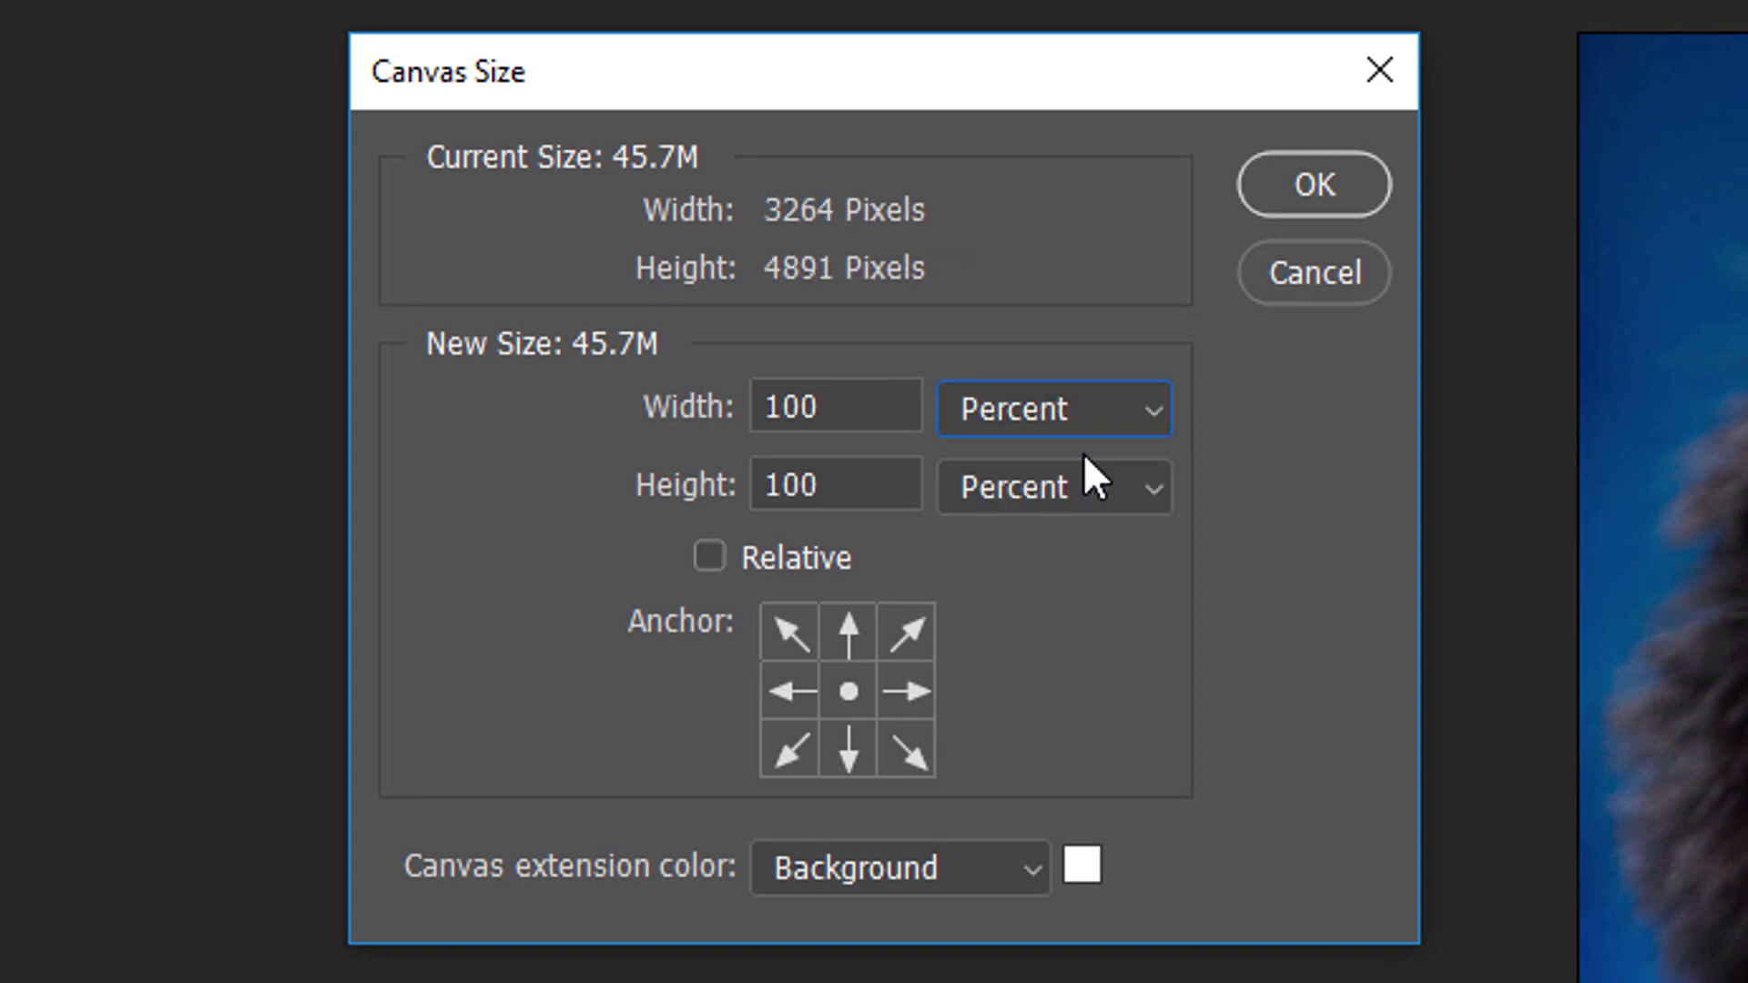
{"action": "double_click", "coordinate": [843, 413]}
{"action": "type", "text": "300"}
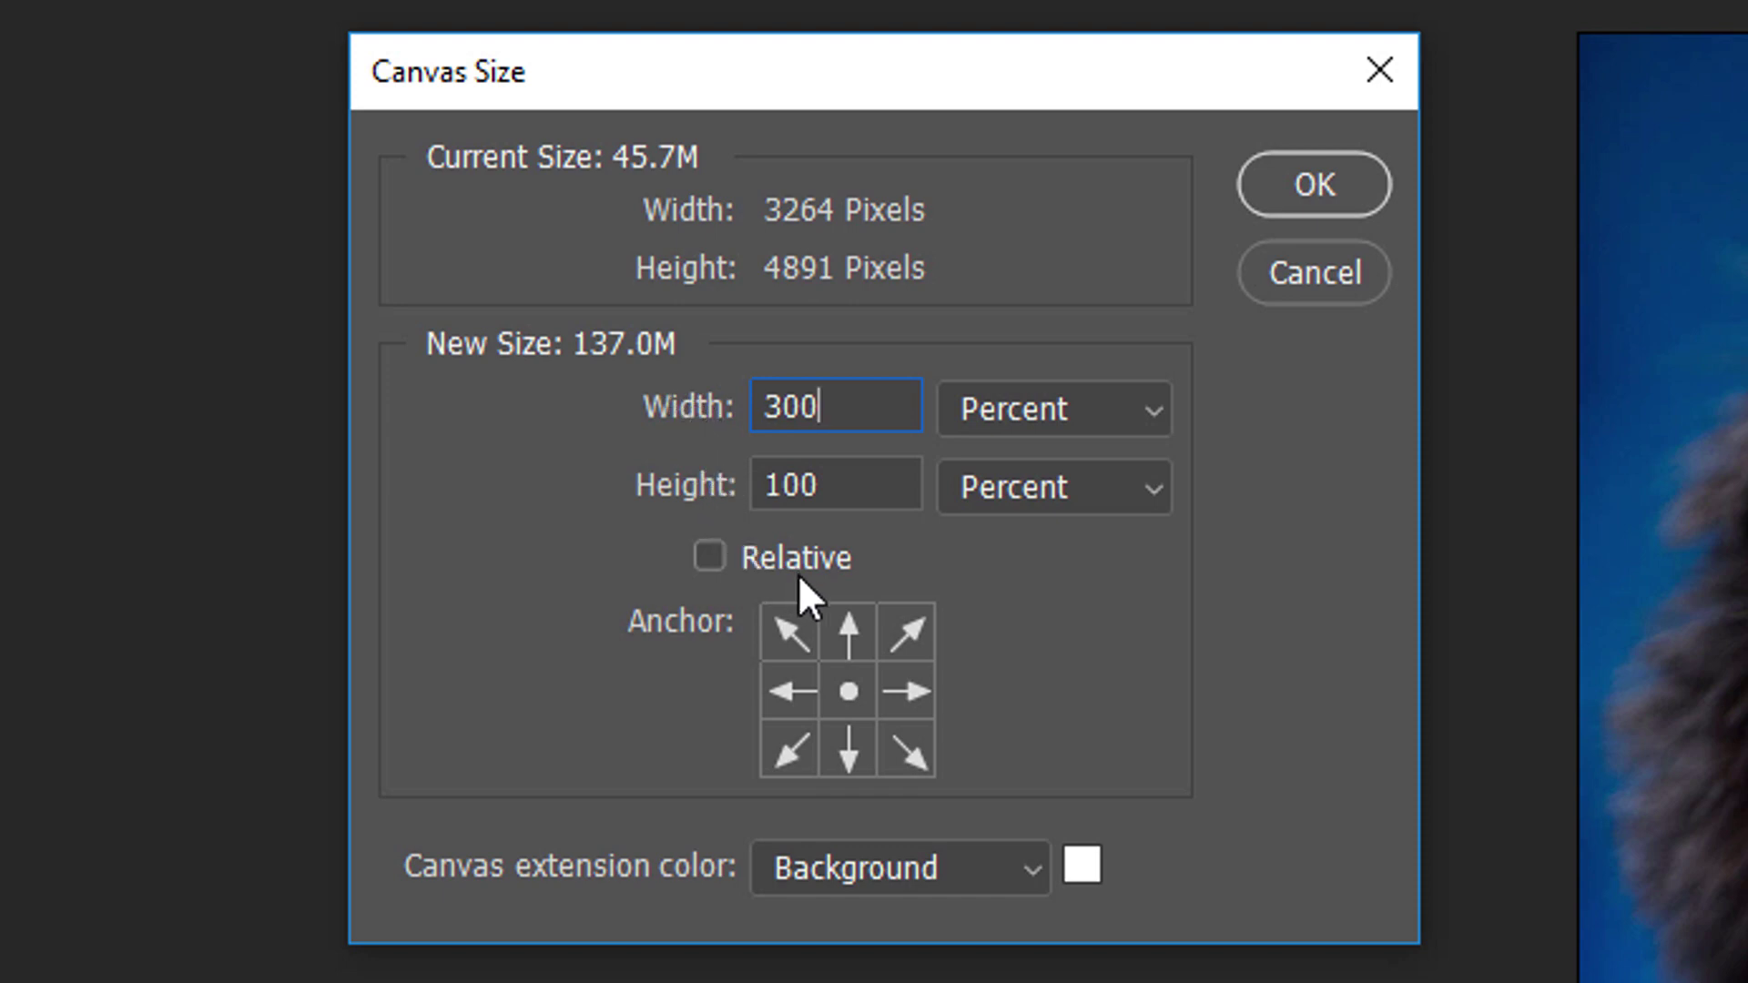
{"action": "left_click", "coordinate": [848, 688]}
{"action": "left_click", "coordinate": [1316, 185]}
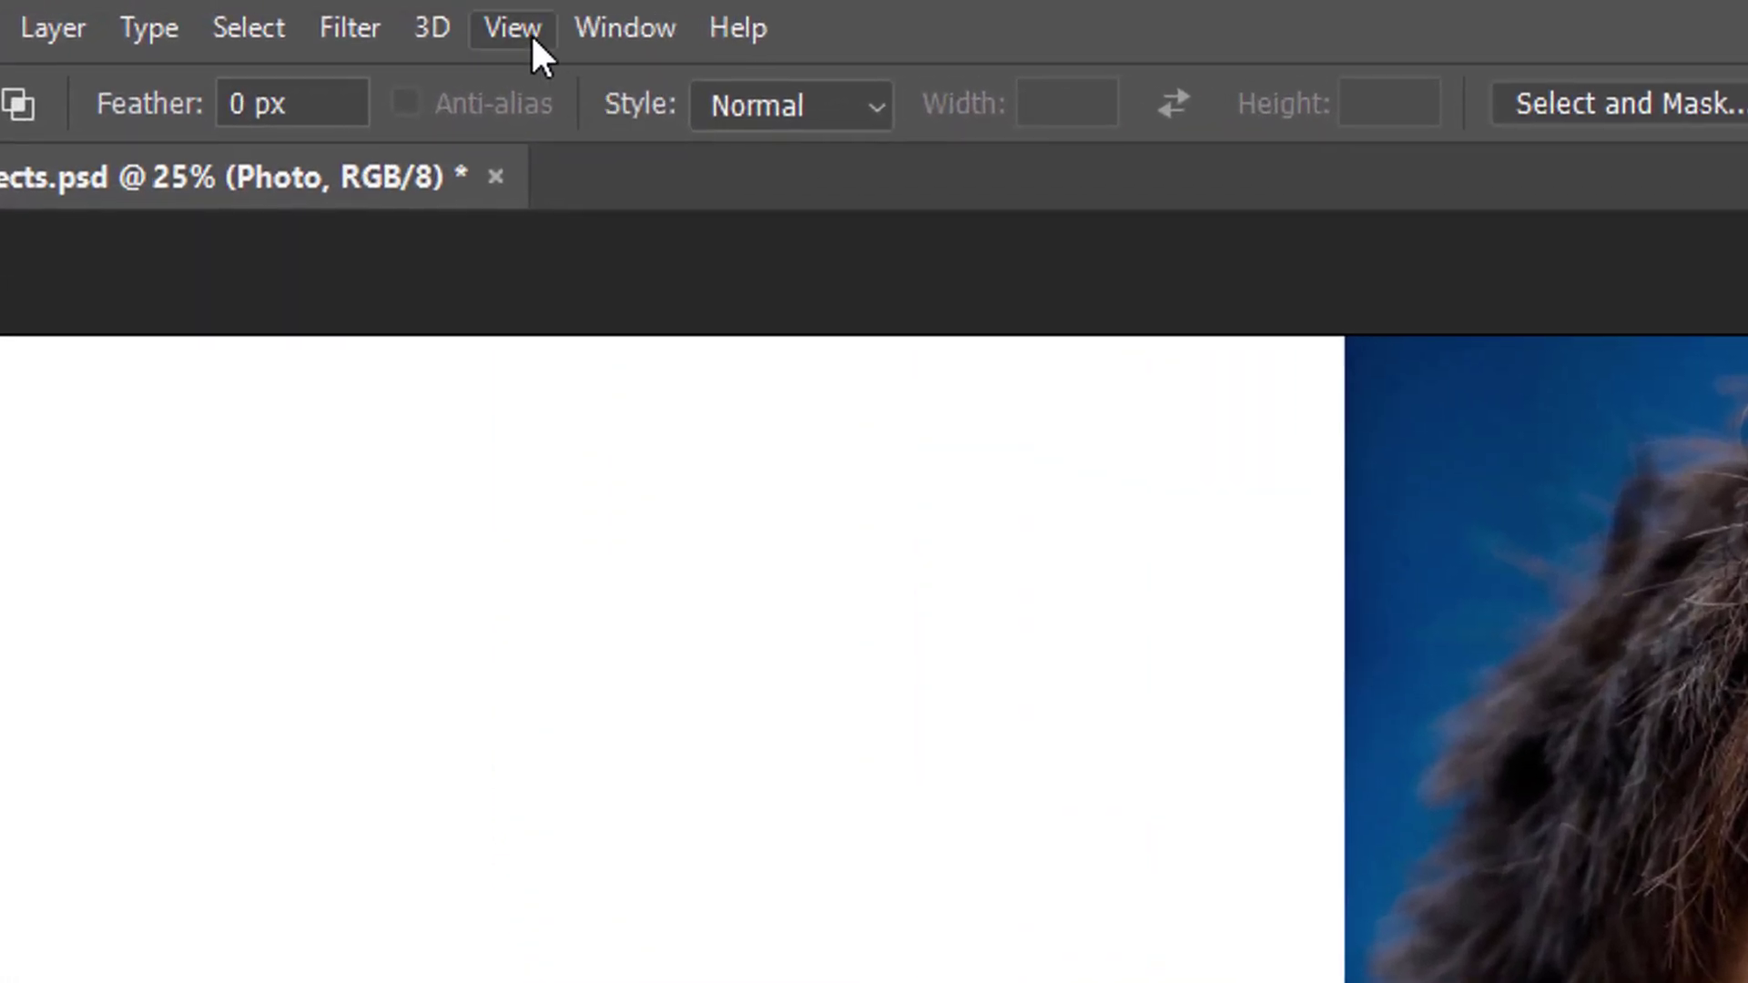
Convert the Photo layer to a smart object
{"action": "left_click", "coordinate": [255, 8]}
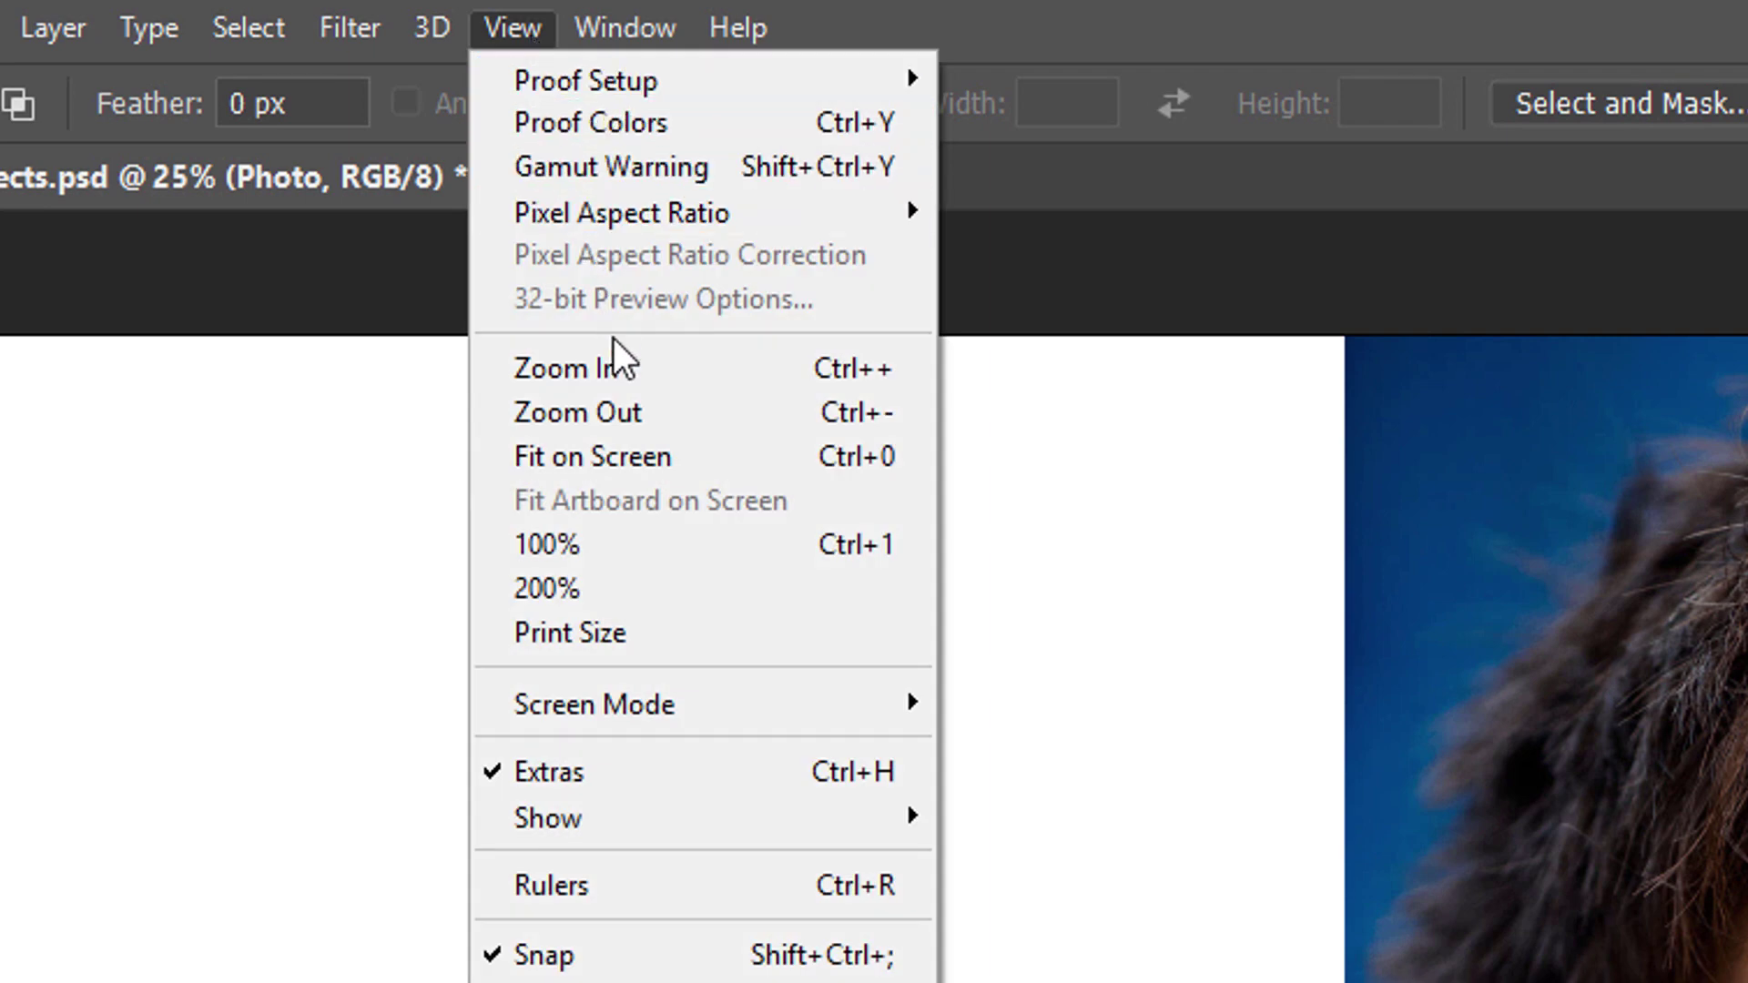
{"action": "left_click", "coordinate": [703, 452]}
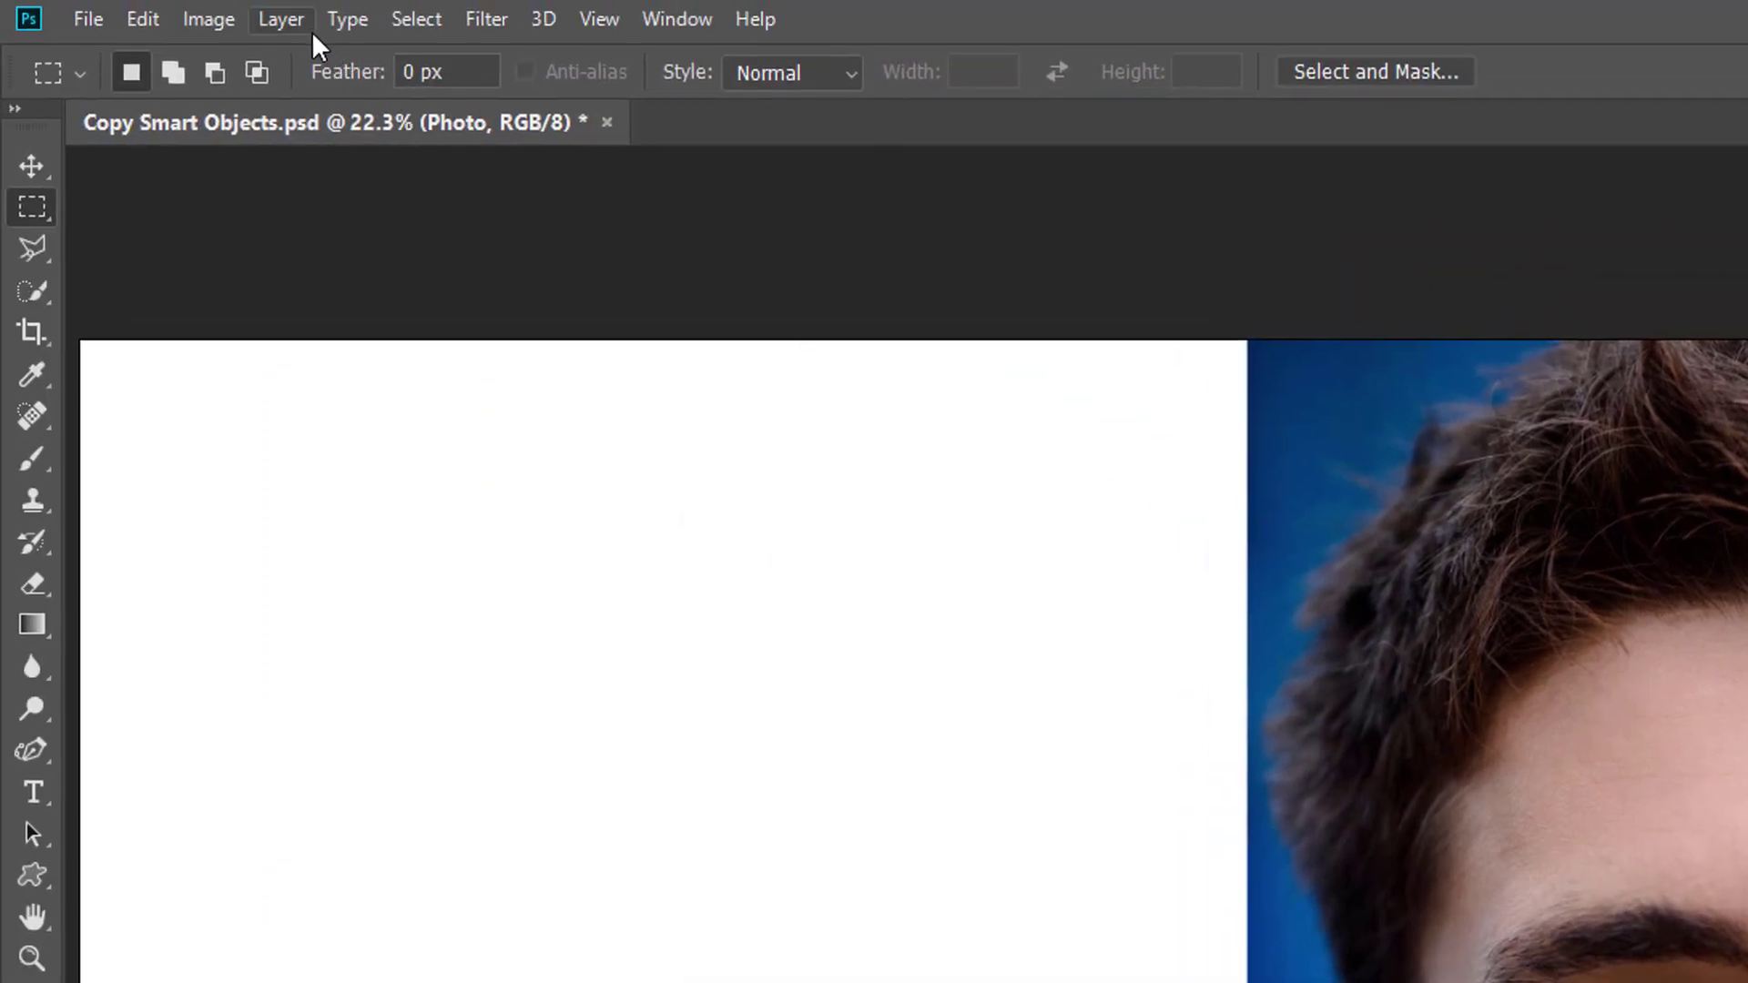
{"action": "left_click", "coordinate": [281, 19]}
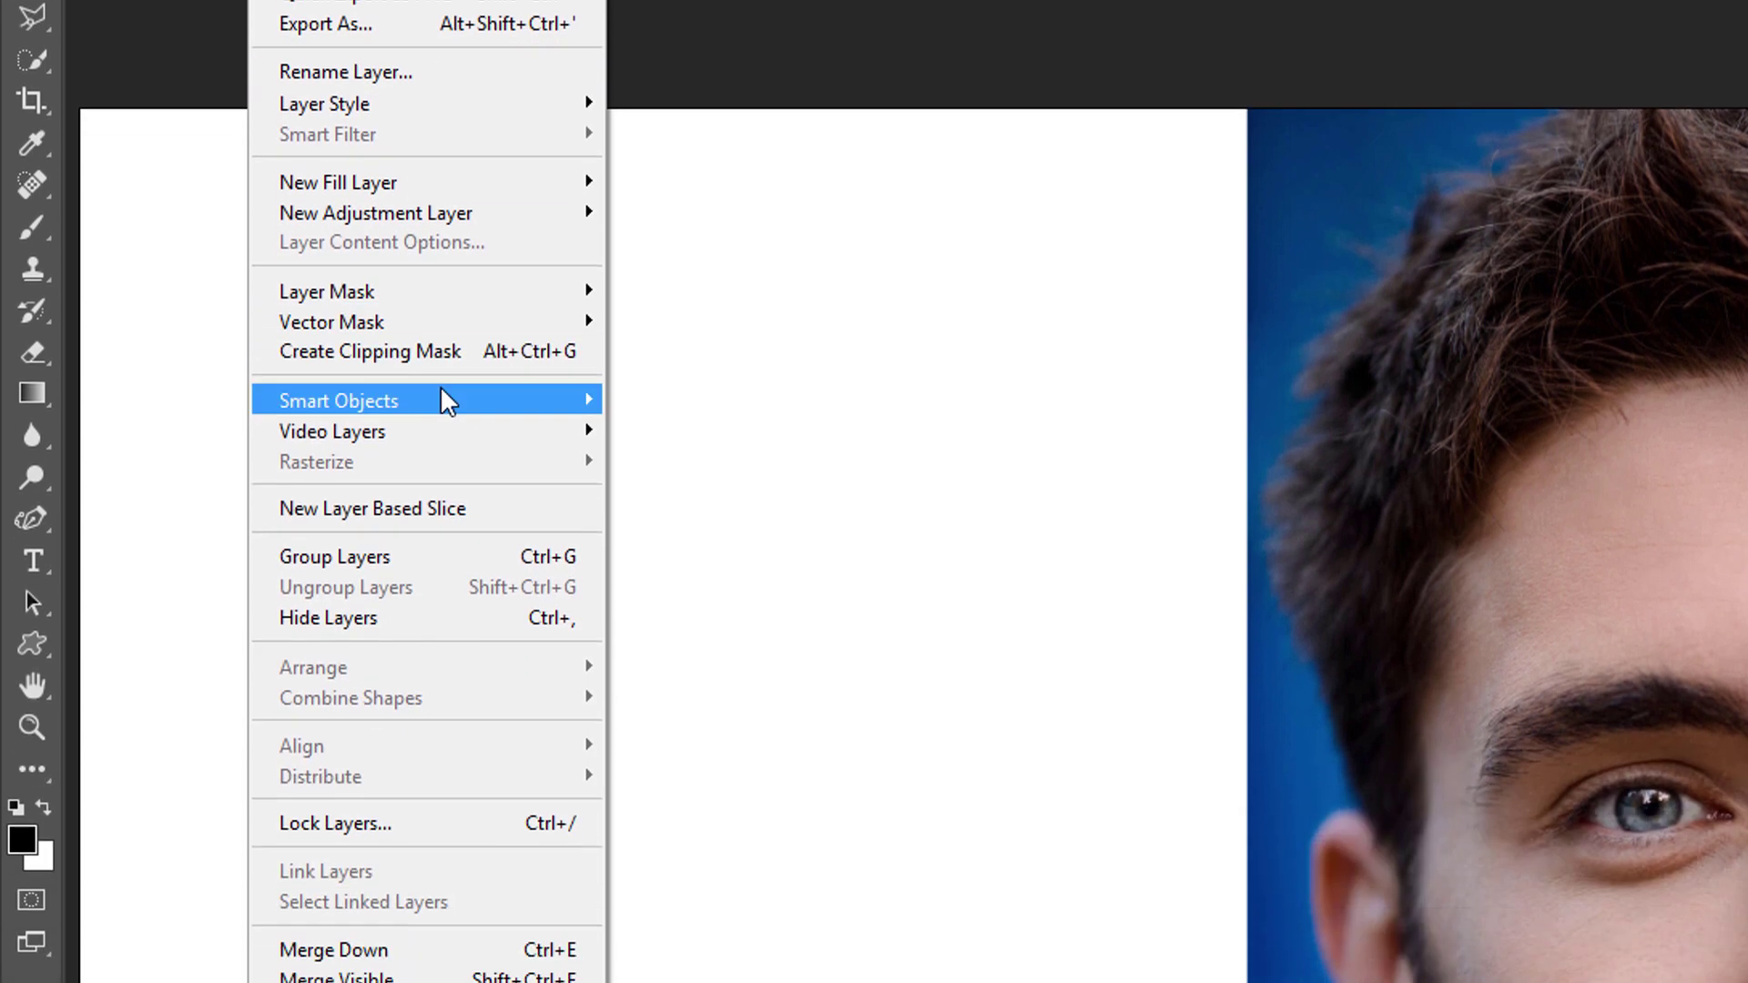
{"action": "mouse_move", "coordinate": [447, 401]}
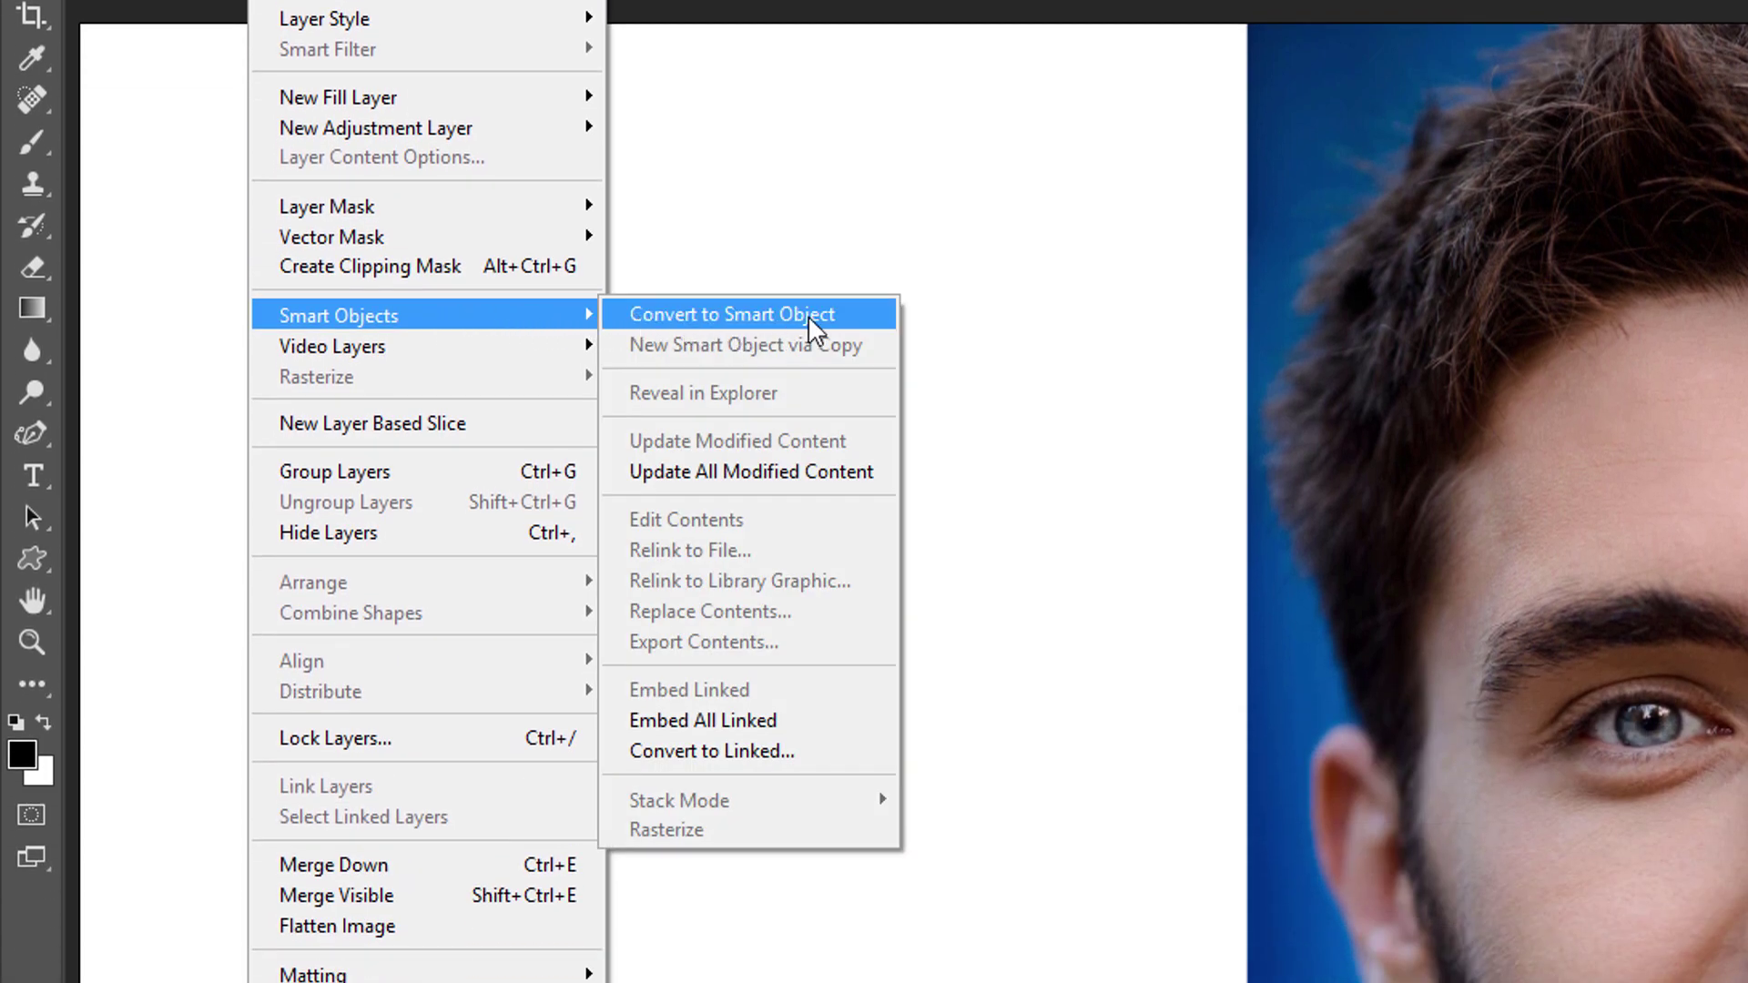
{"action": "left_click", "coordinate": [861, 316]}
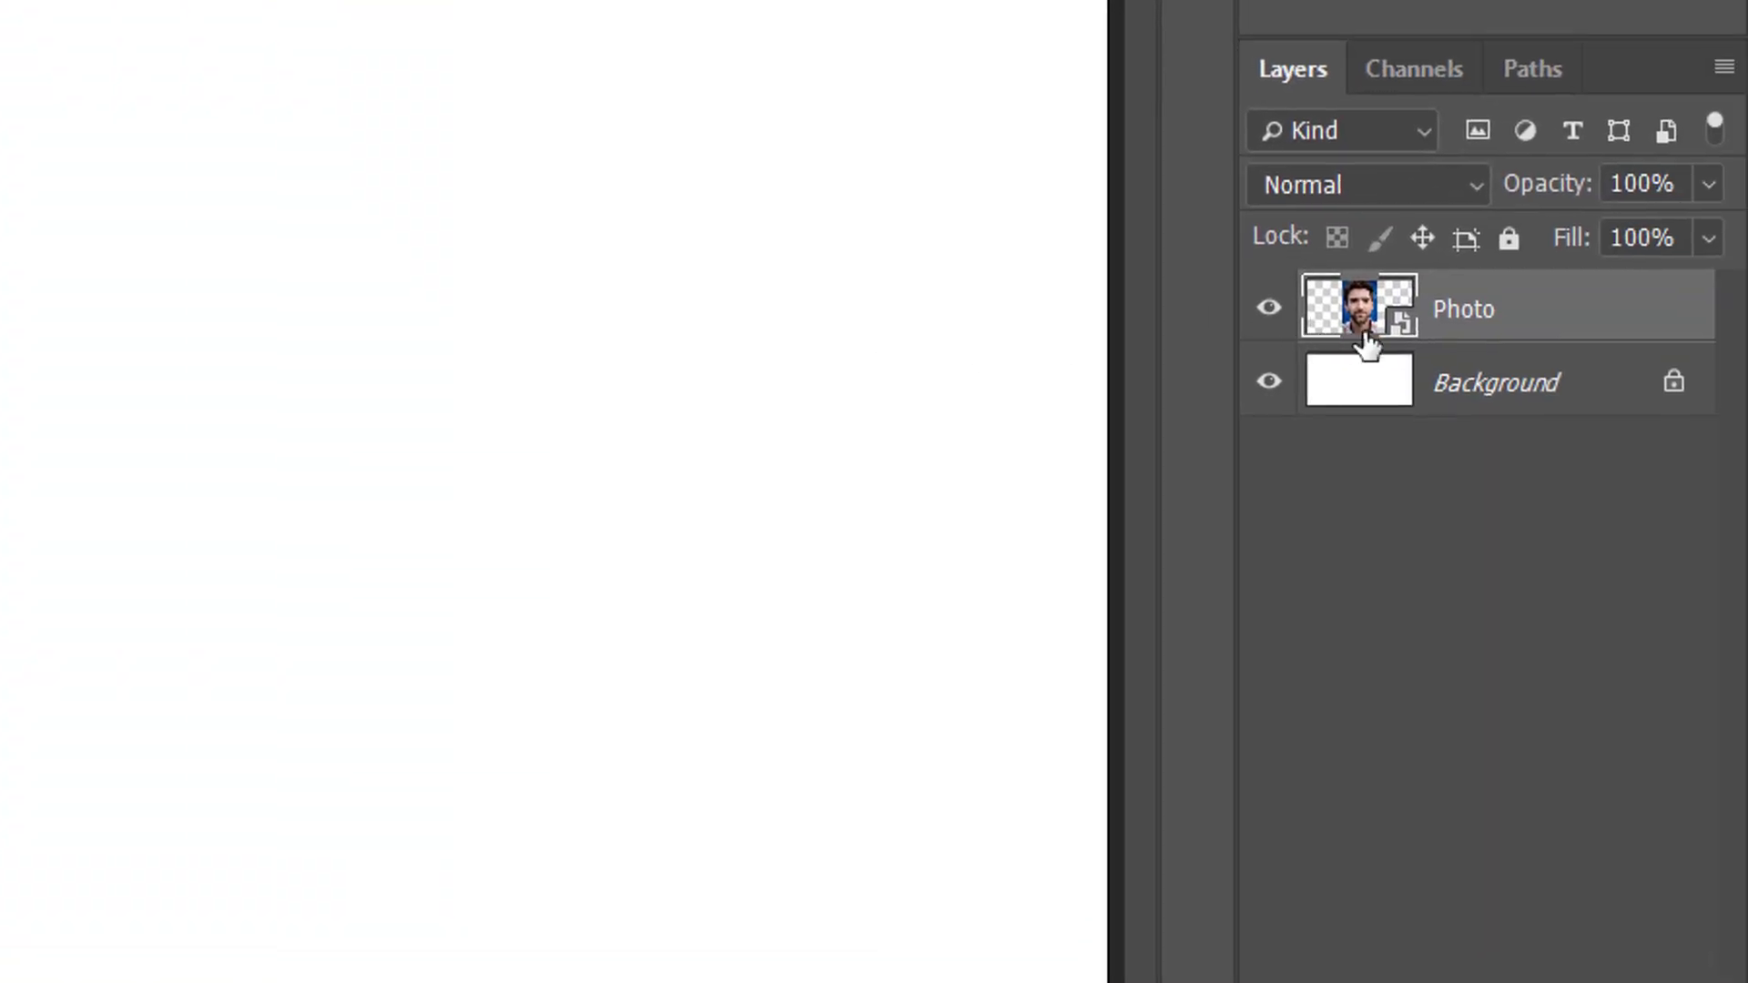
Rename the Photo smart object layer as "Original"
{"action": "left_click", "coordinate": [1722, 455]}
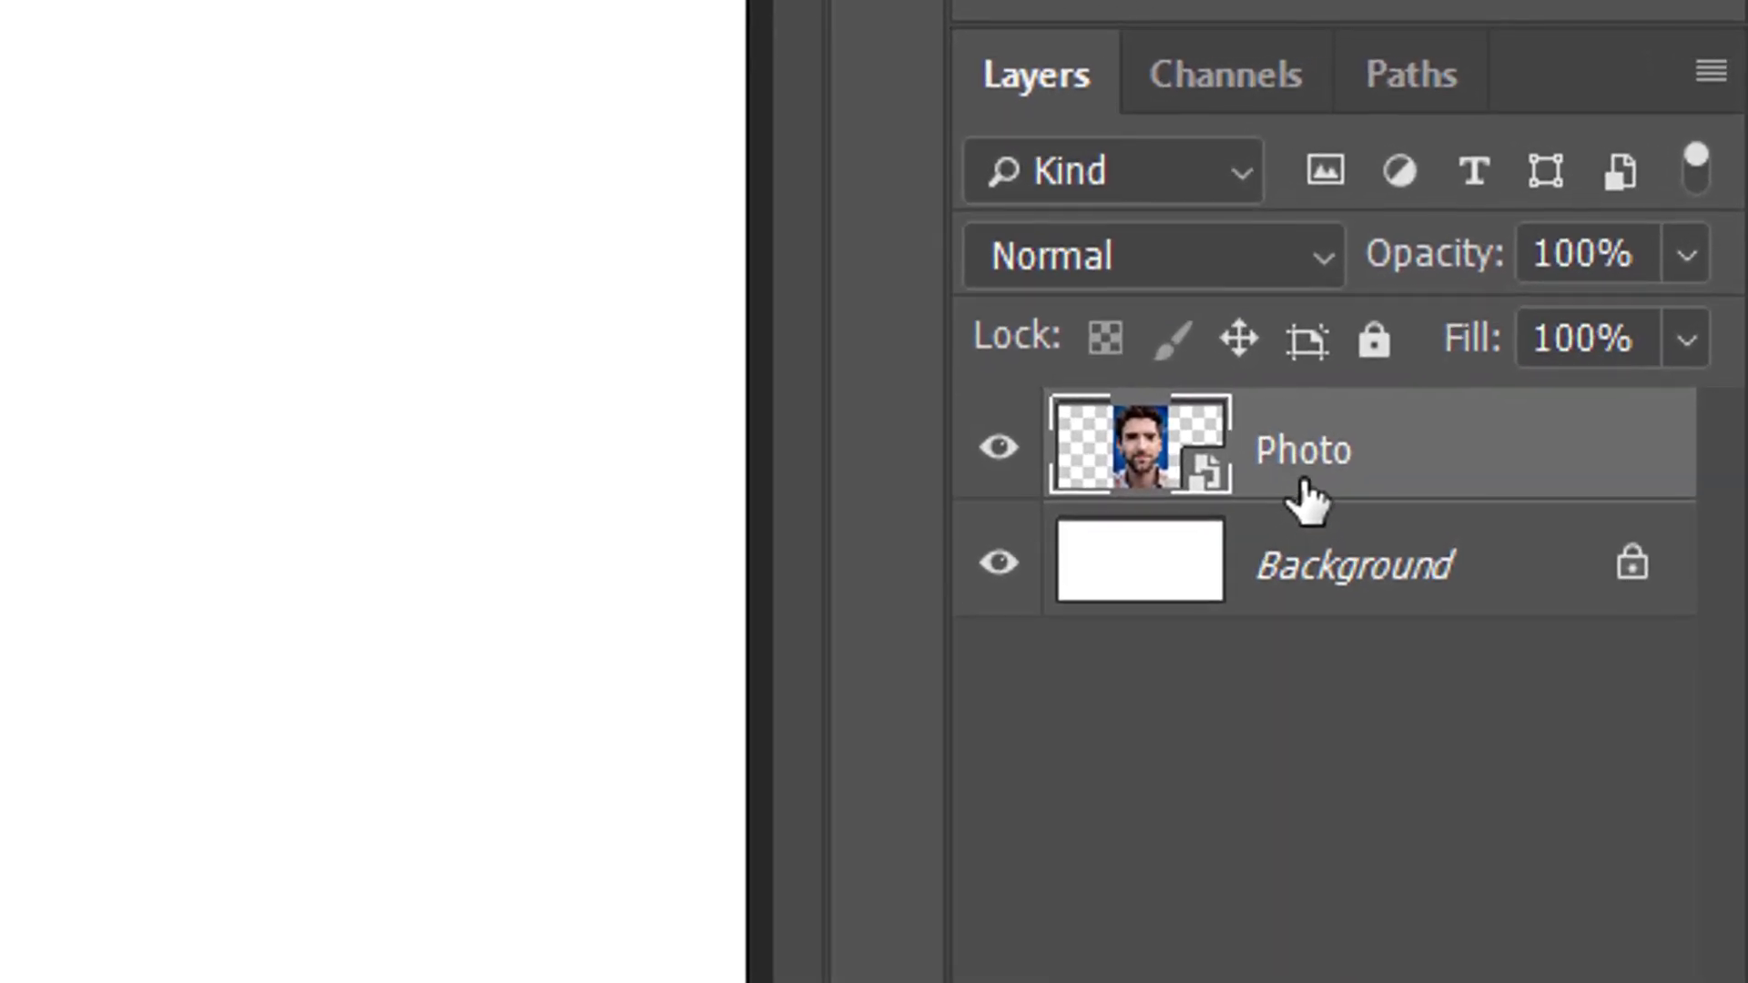
{"action": "double_click", "coordinate": [1307, 474]}
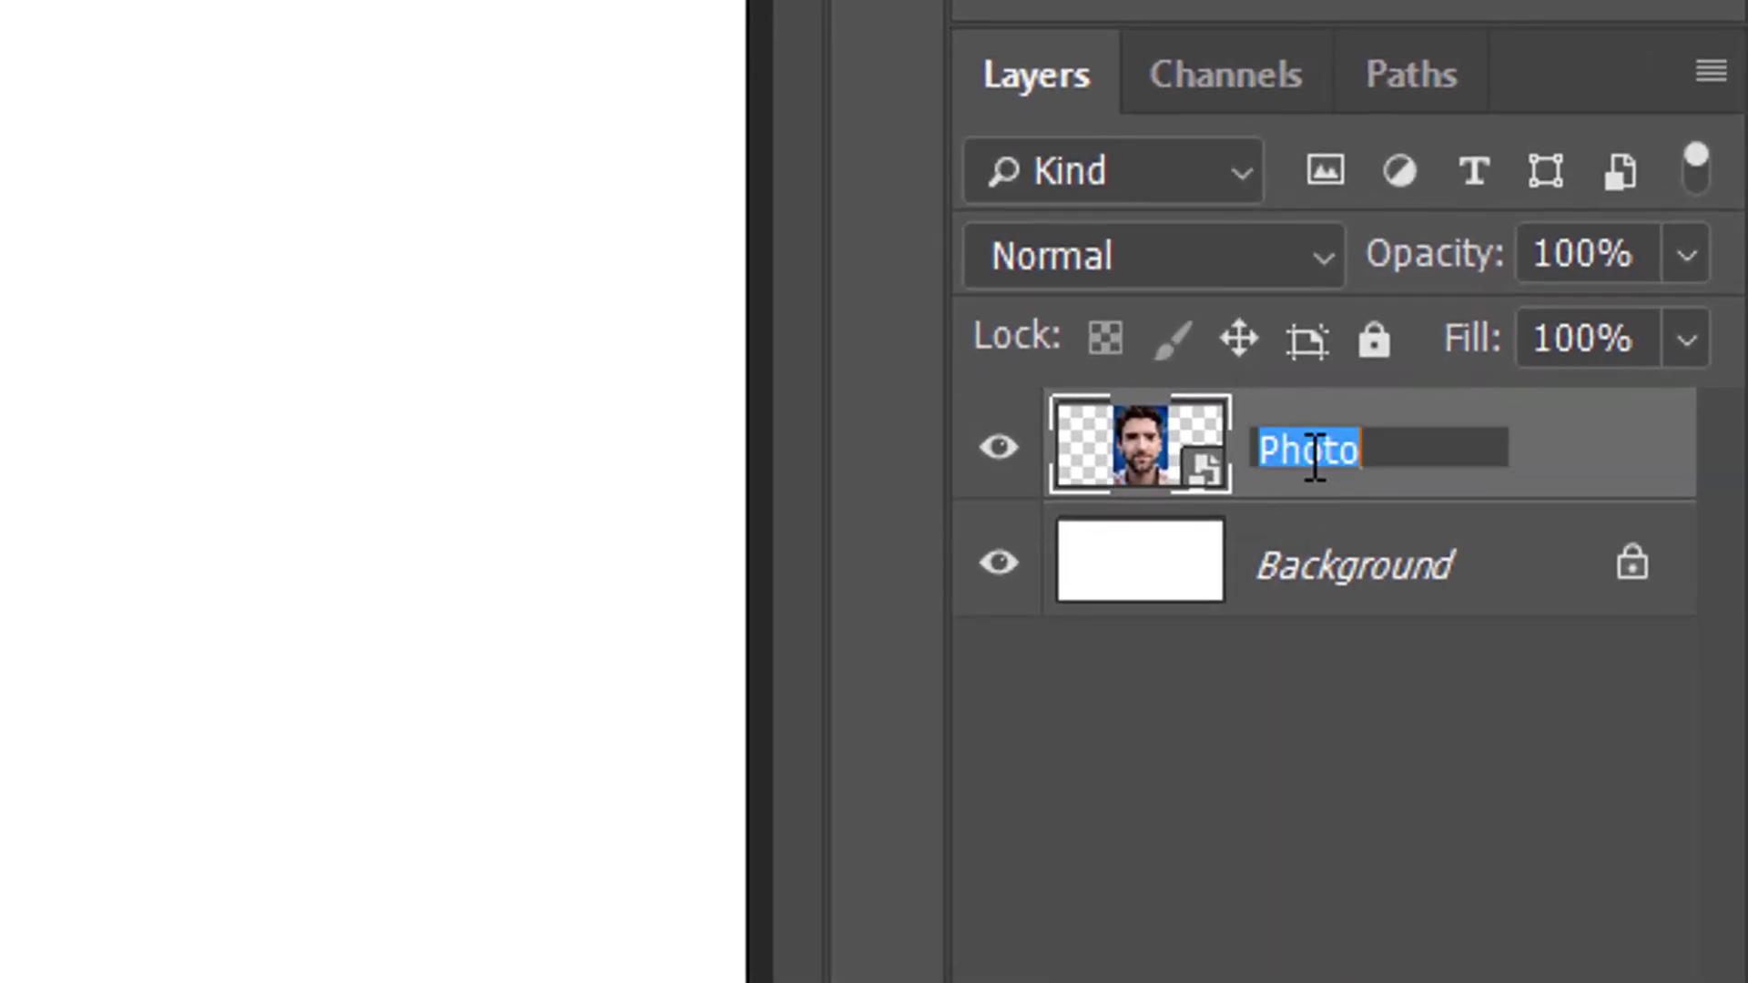
{"action": "type", "text": "Origin"}
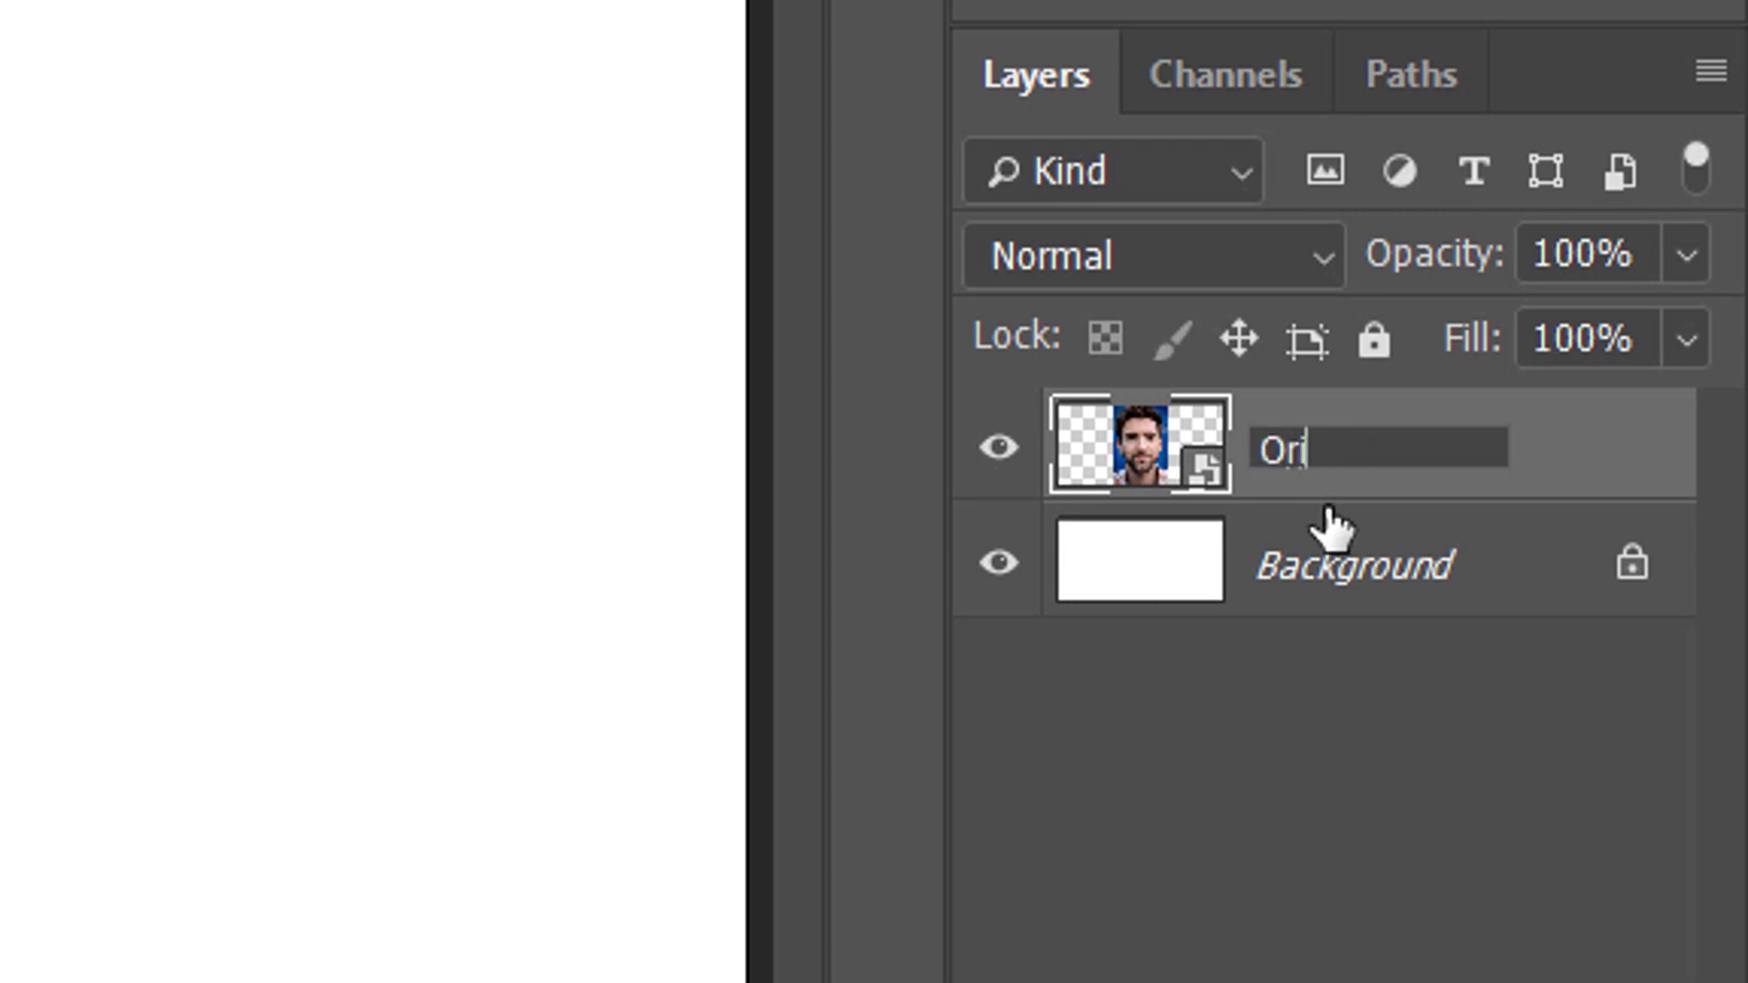
{"action": "type", "text": "al"}
{"action": "key", "text": "Return"}
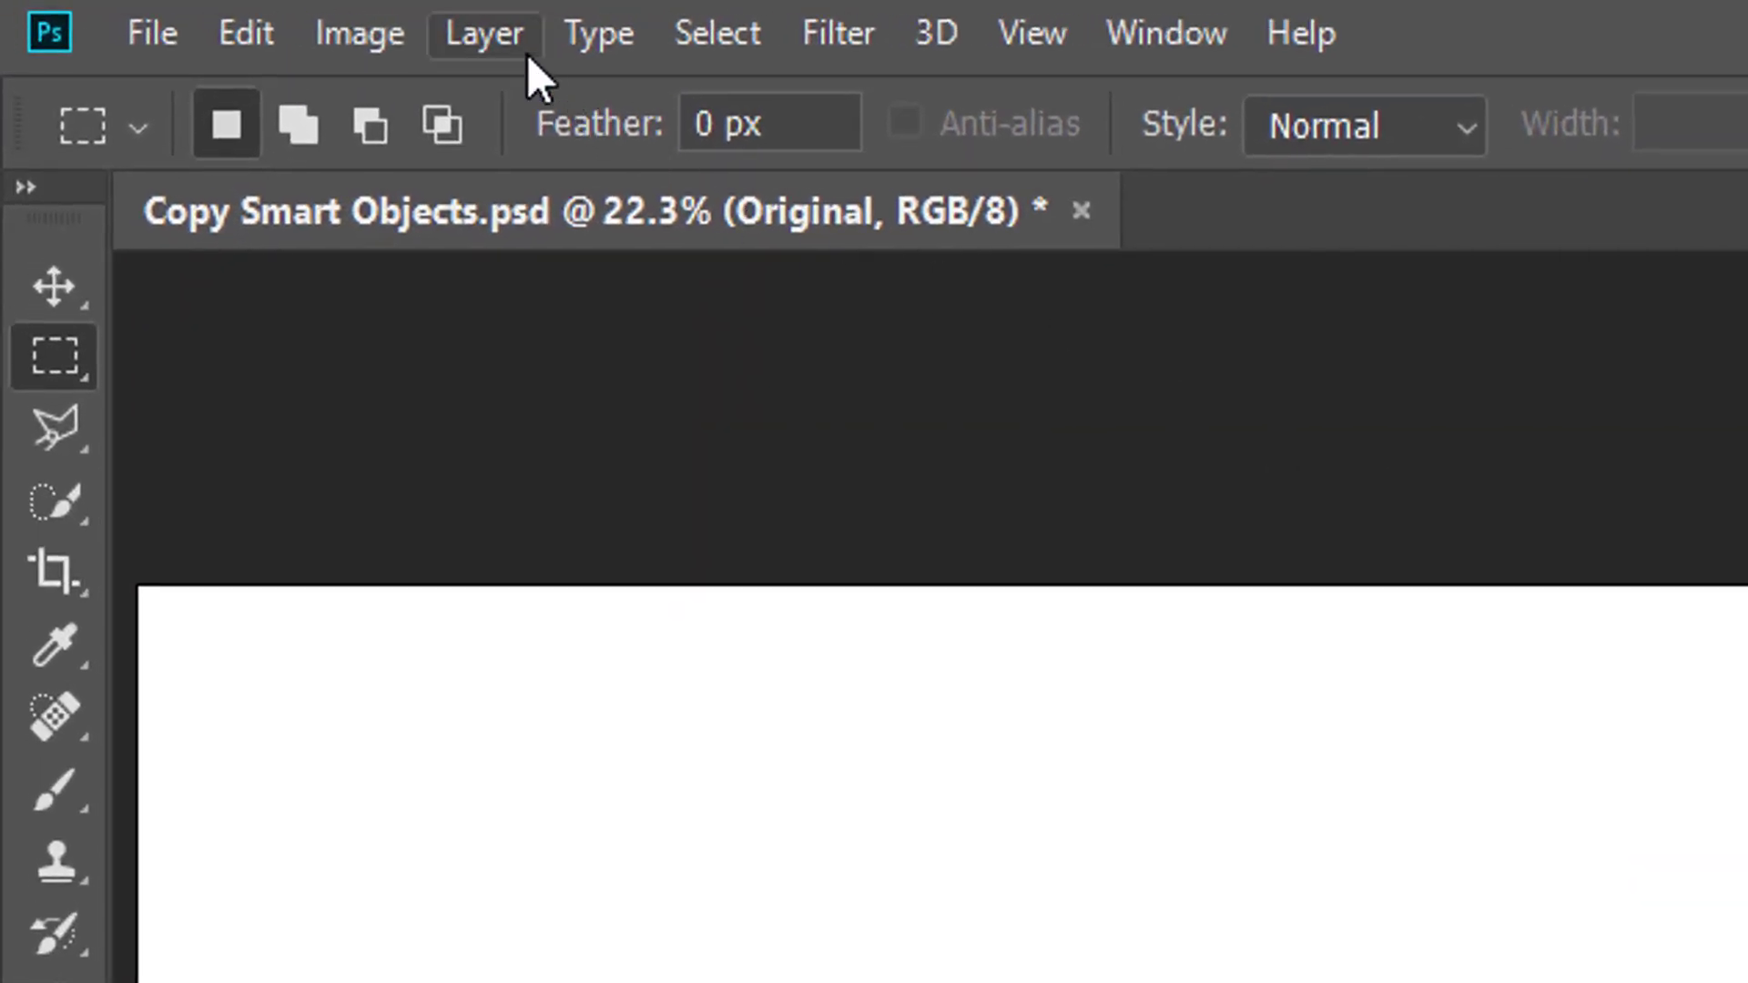
Duplicate the Original smart object with Layer Via Copy and move the copy onto the empty canvas area left of the original photo
{"action": "left_click", "coordinate": [491, 36]}
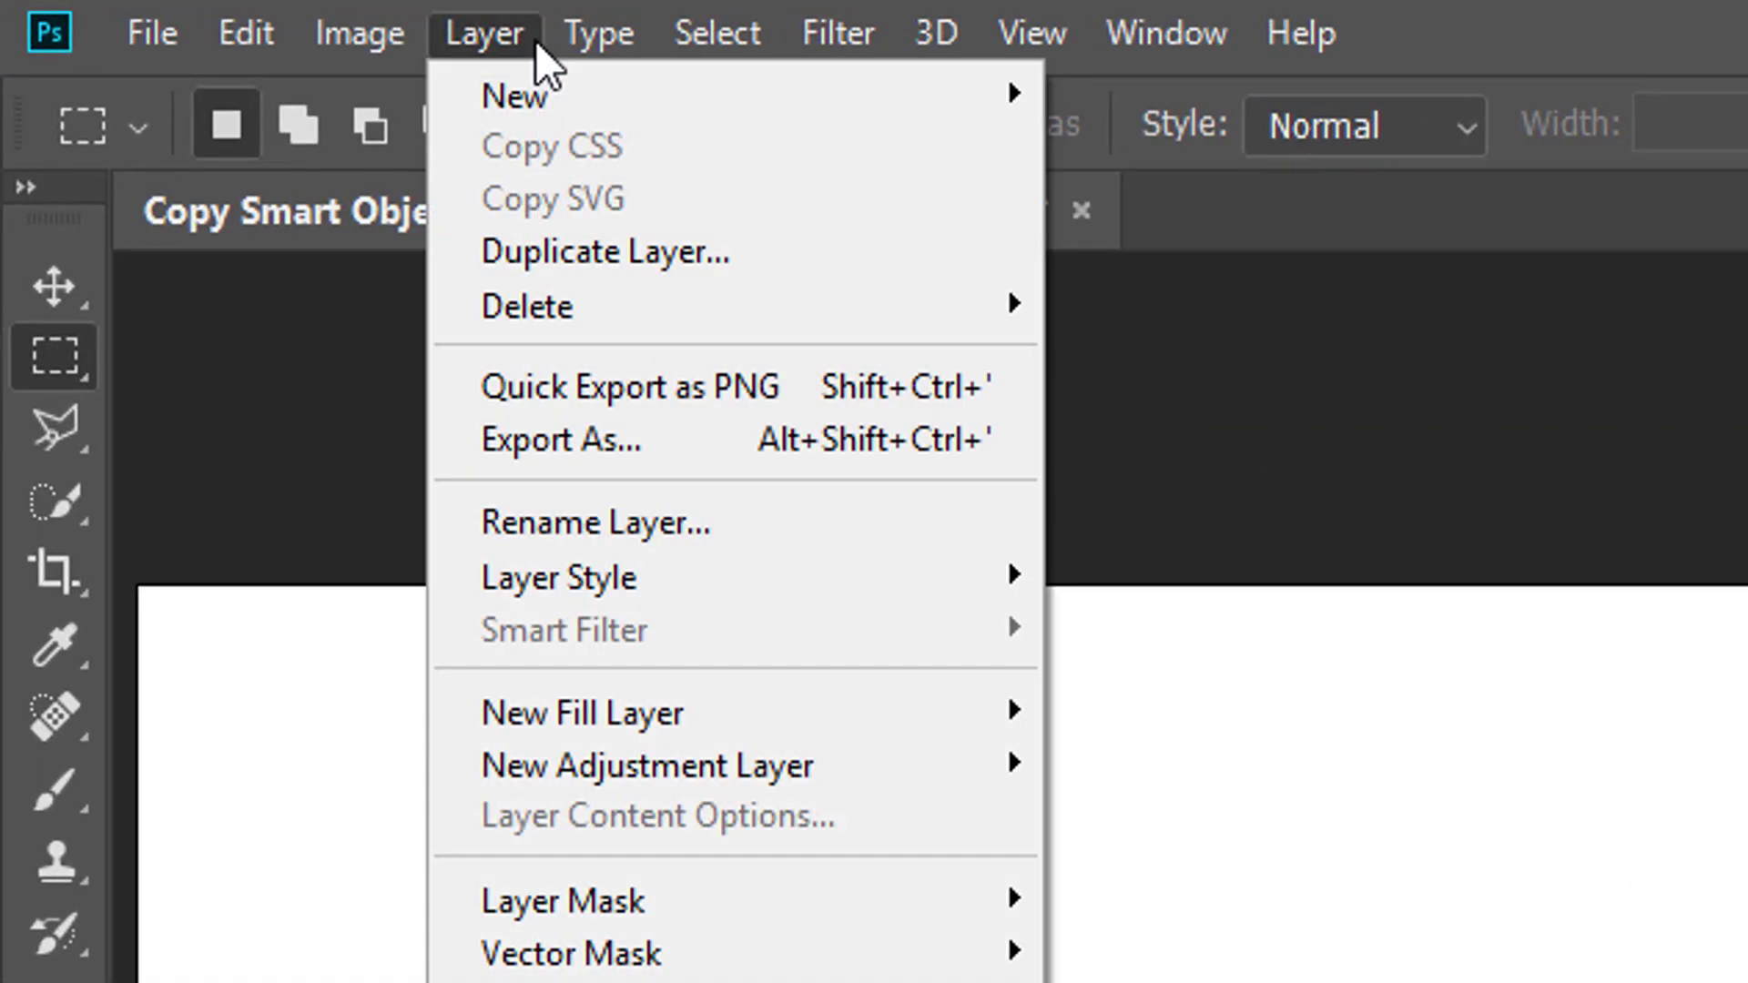
{"action": "mouse_move", "coordinate": [564, 94]}
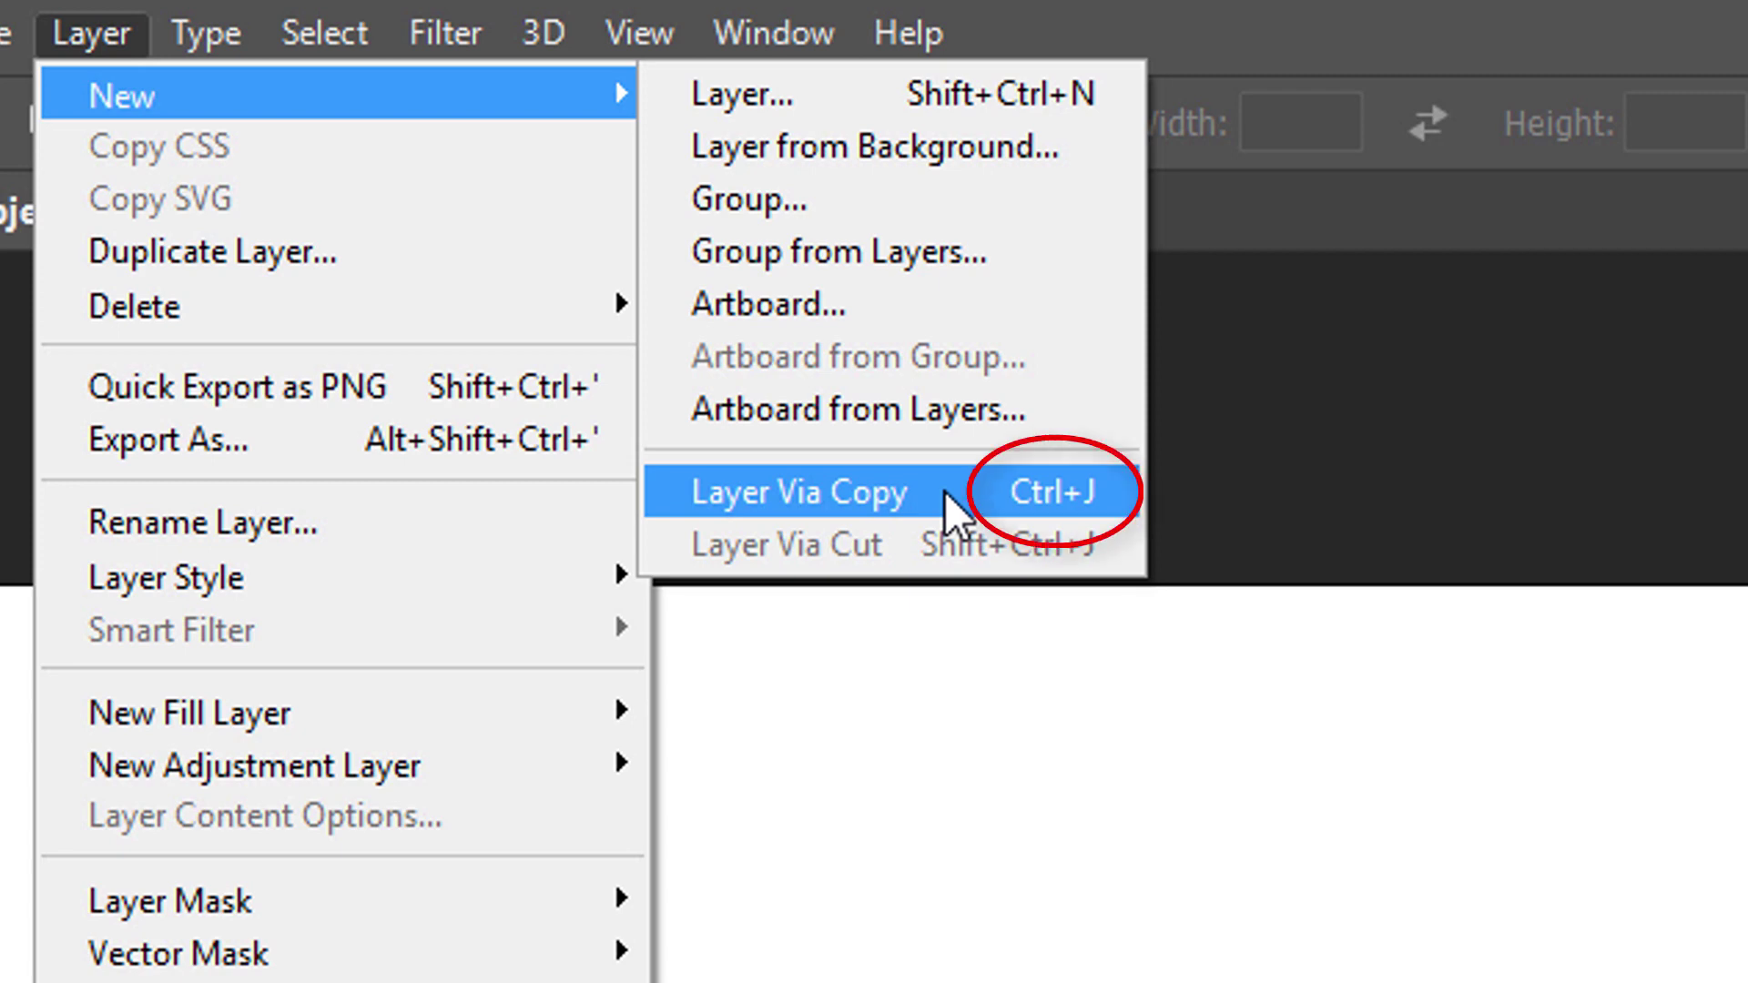
{"action": "left_click", "coordinate": [945, 497]}
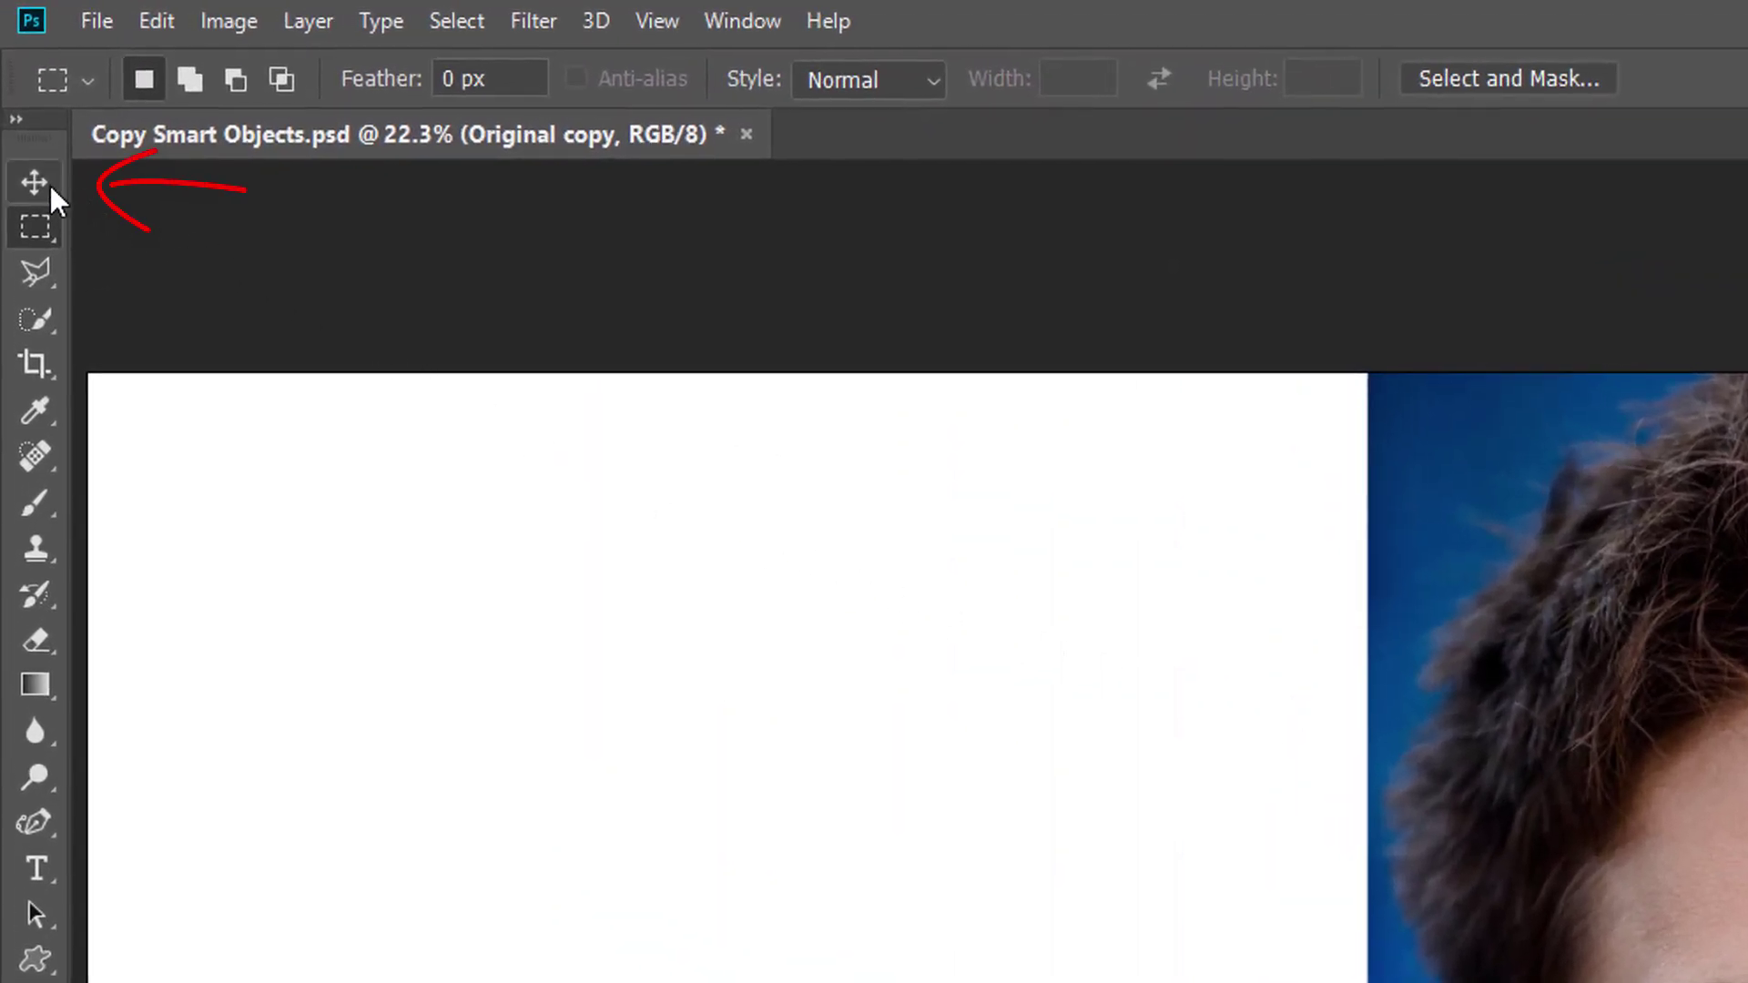
{"action": "left_click", "coordinate": [45, 183]}
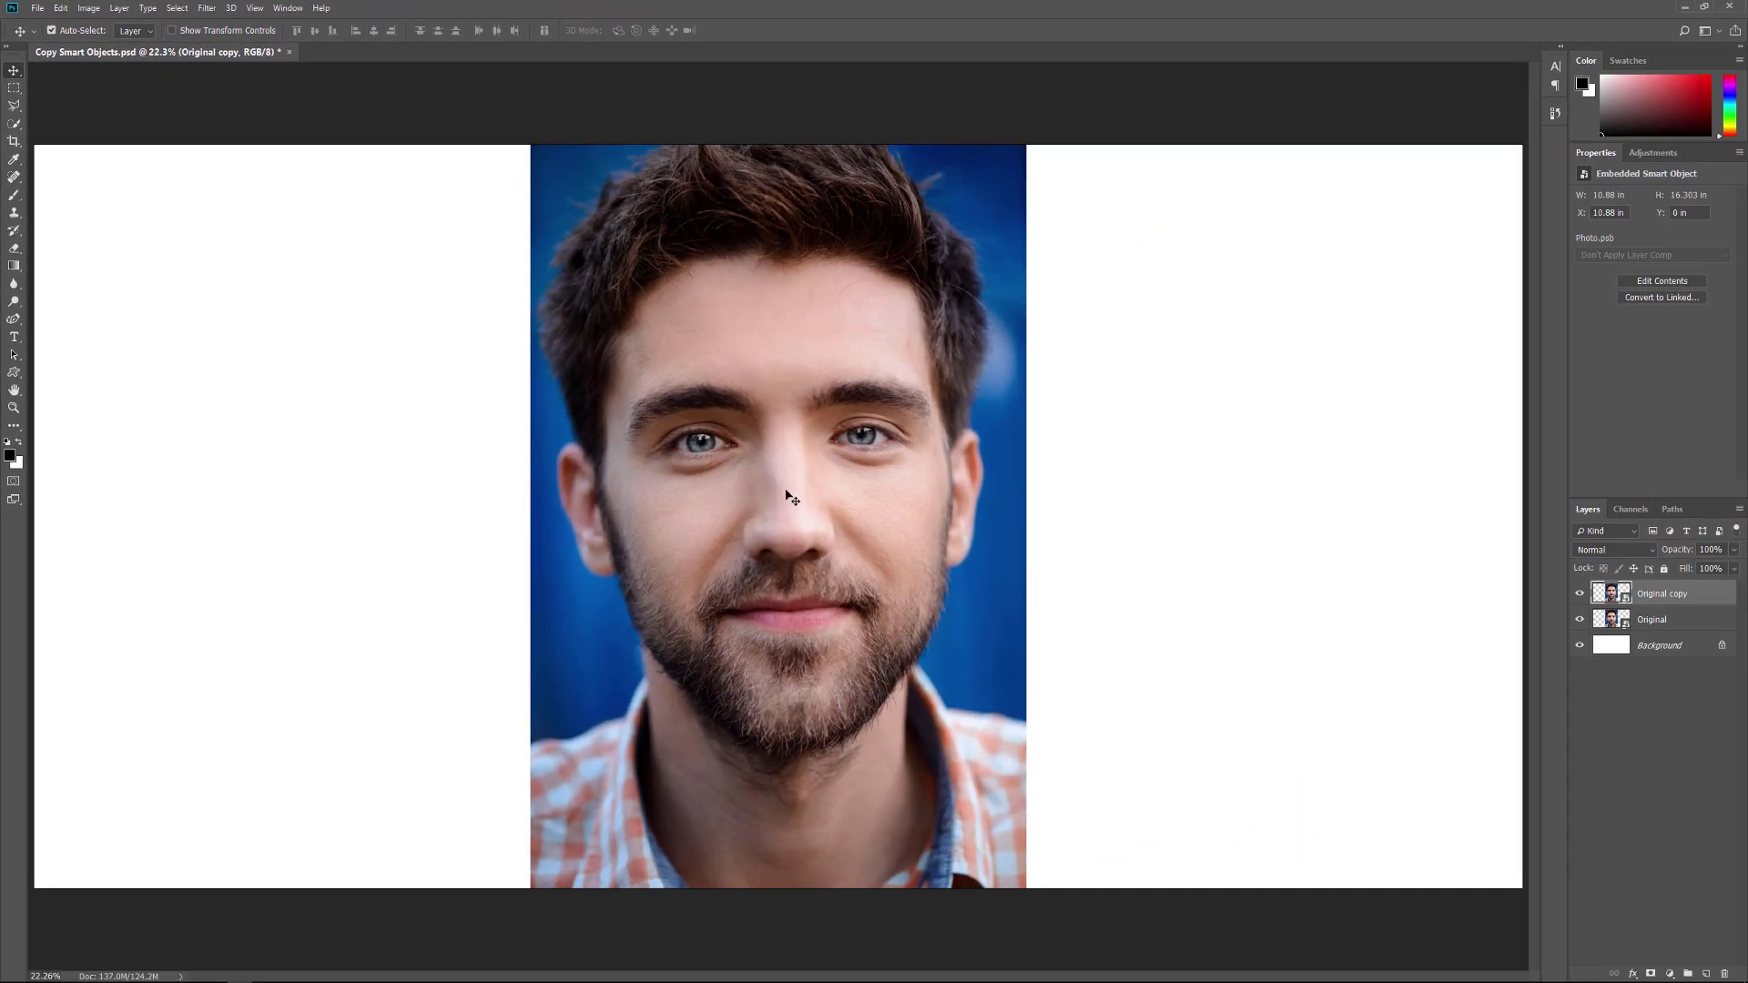
{"action": "left_click_drag", "start_coordinate": [786, 492], "coordinate": [292, 467]}
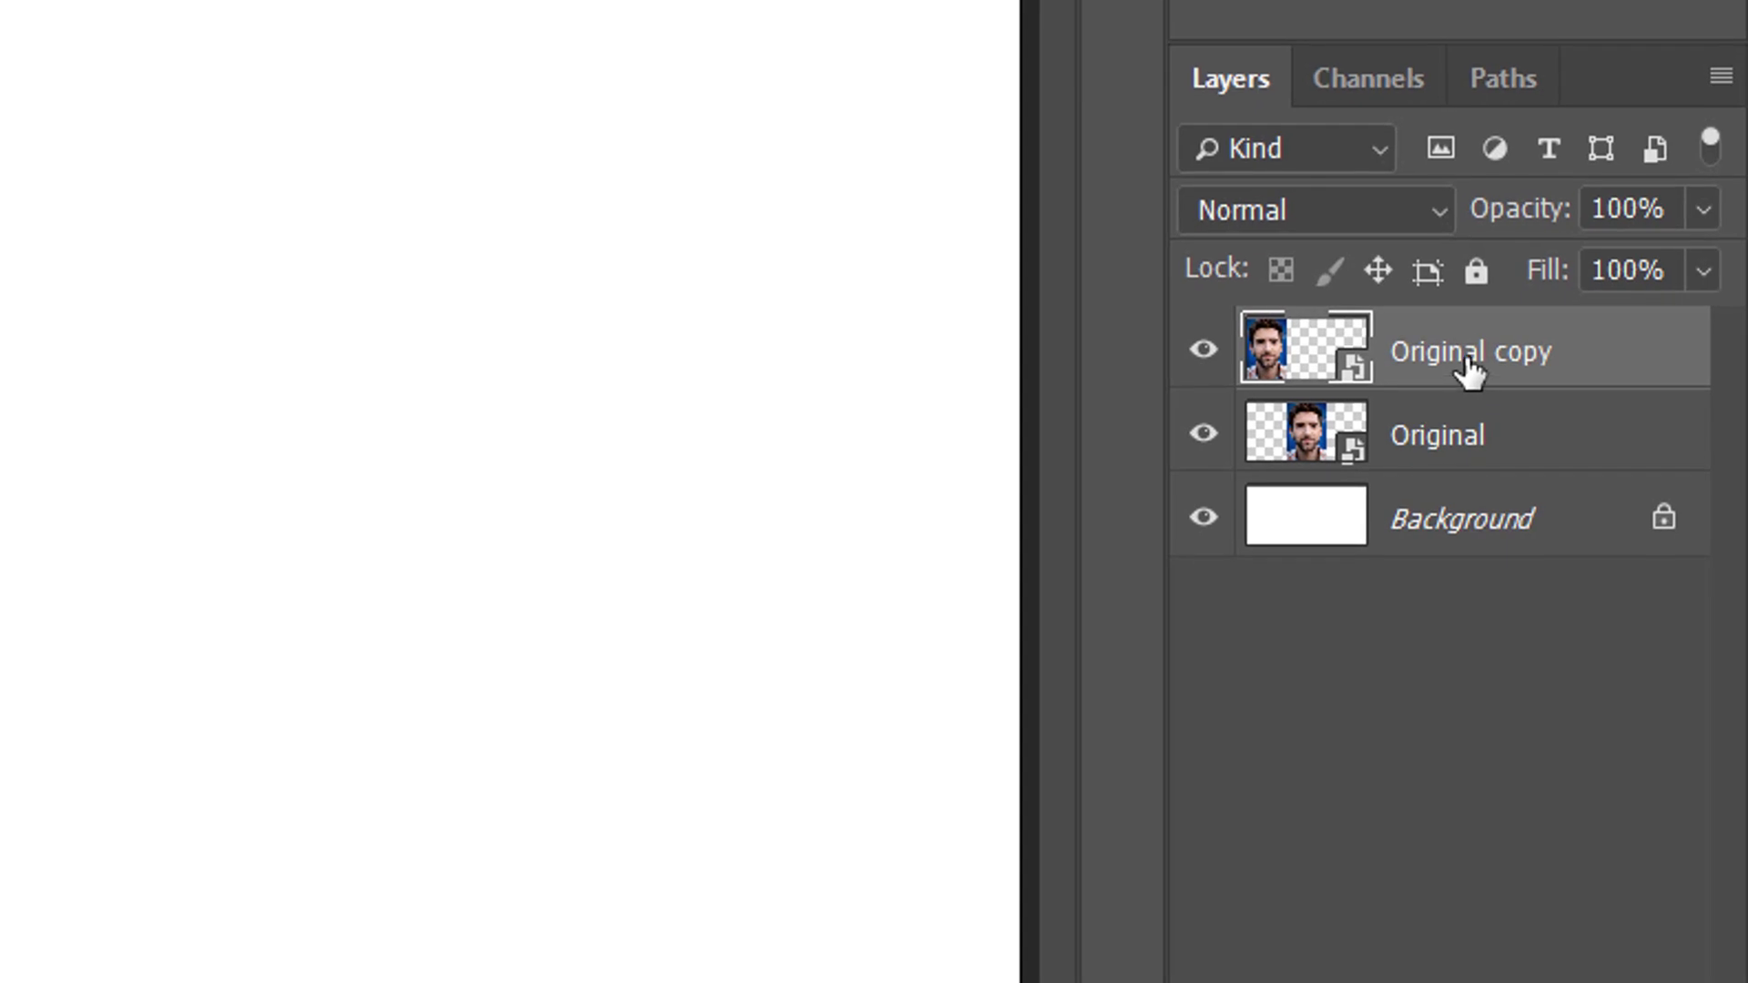
Rename the duplicated smart object layer as "Layer via Copy"
{"action": "double_click", "coordinate": [1467, 369]}
{"action": "type", "text": "Layer via Copy"}
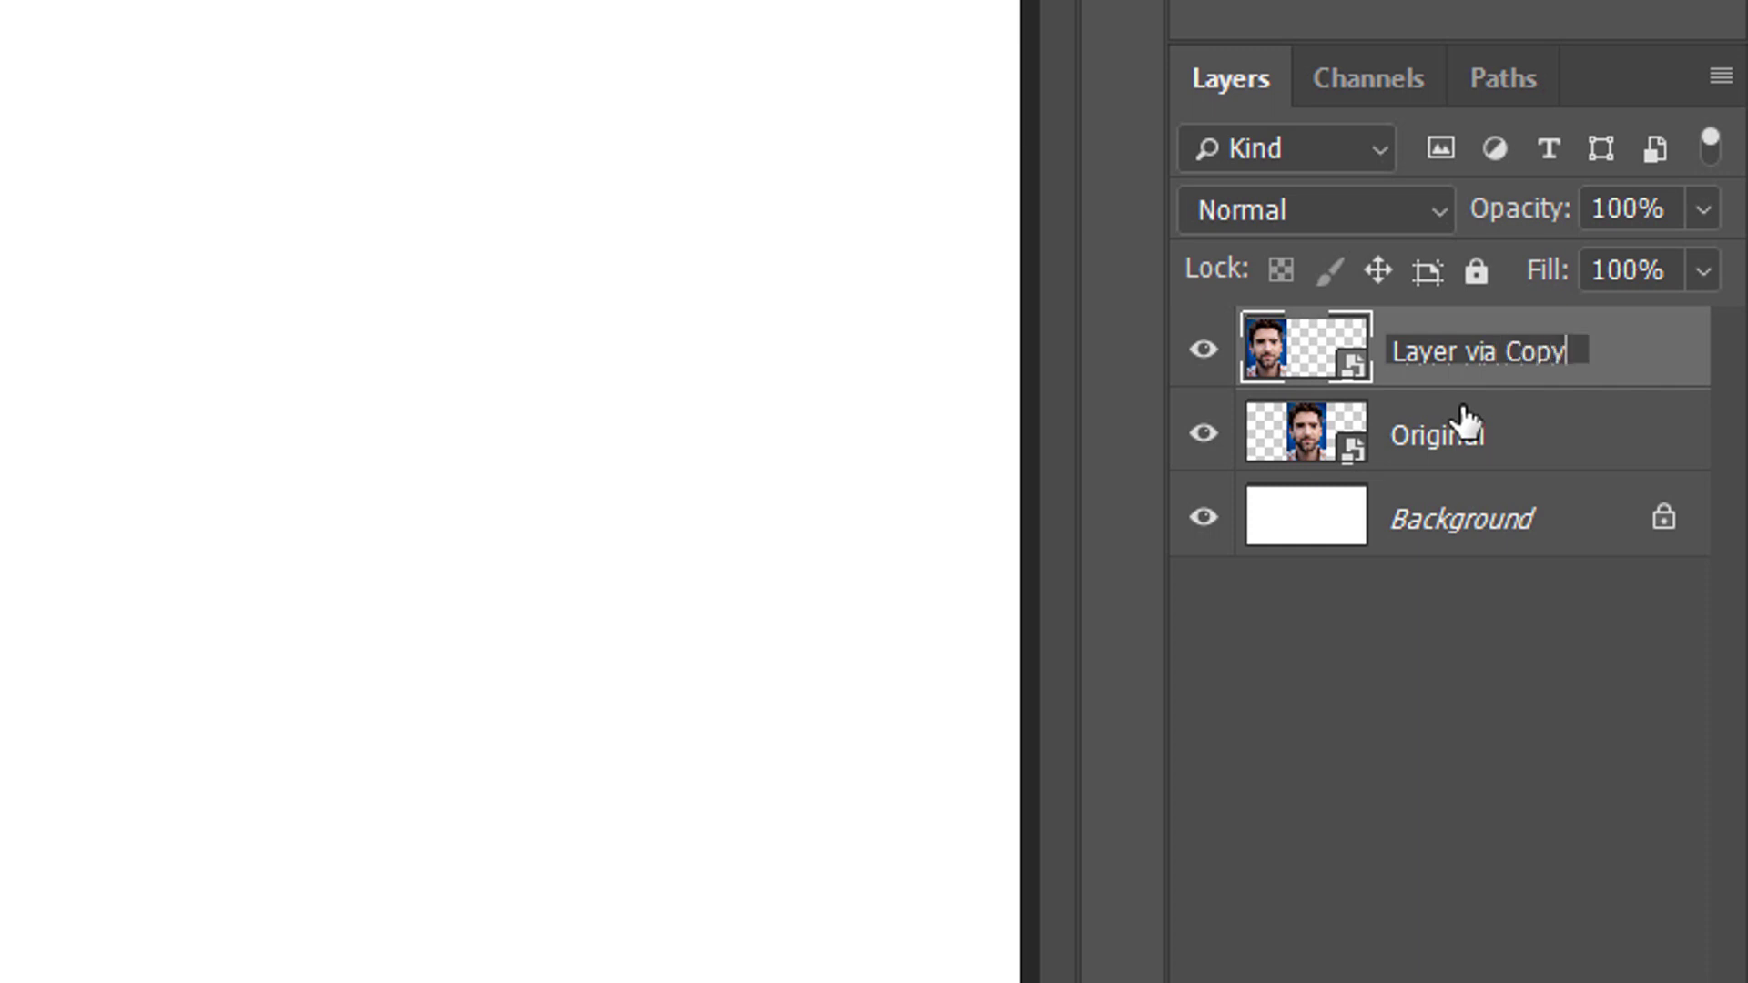
{"action": "key", "text": "Return"}
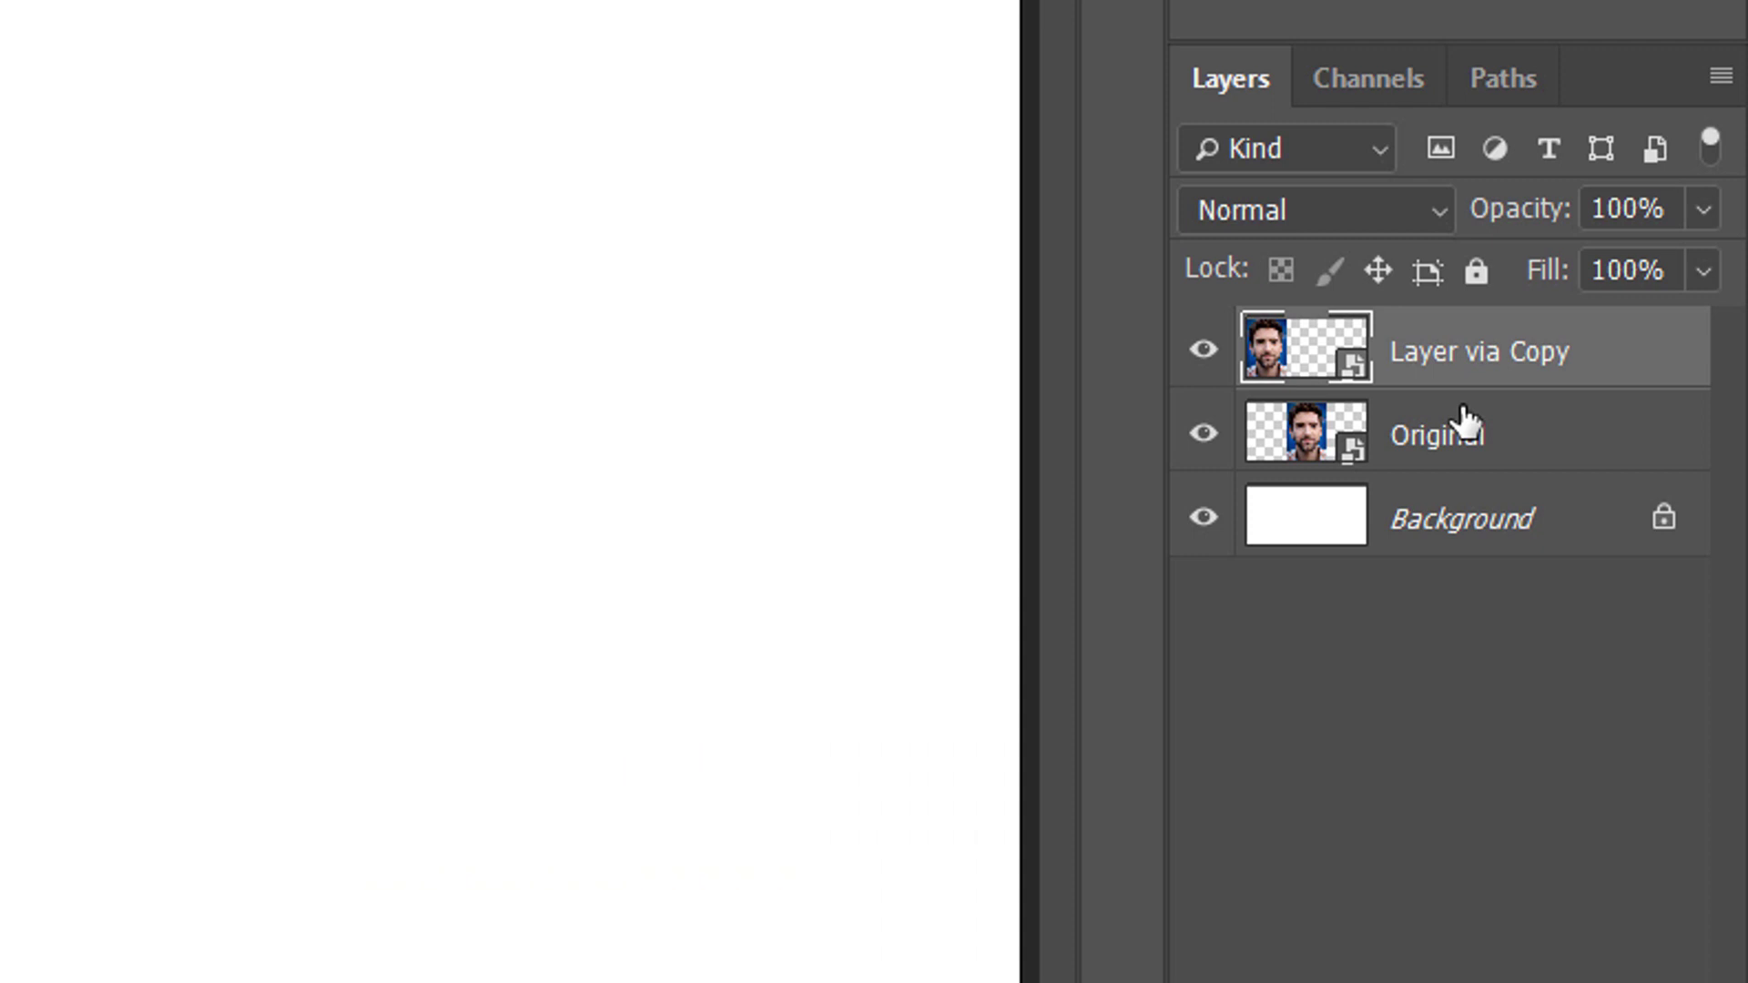
Copy the Original layer with New Smart Object via Copy and name the copy "Smart Object via Copy"
{"action": "left_click", "coordinate": [1539, 439]}
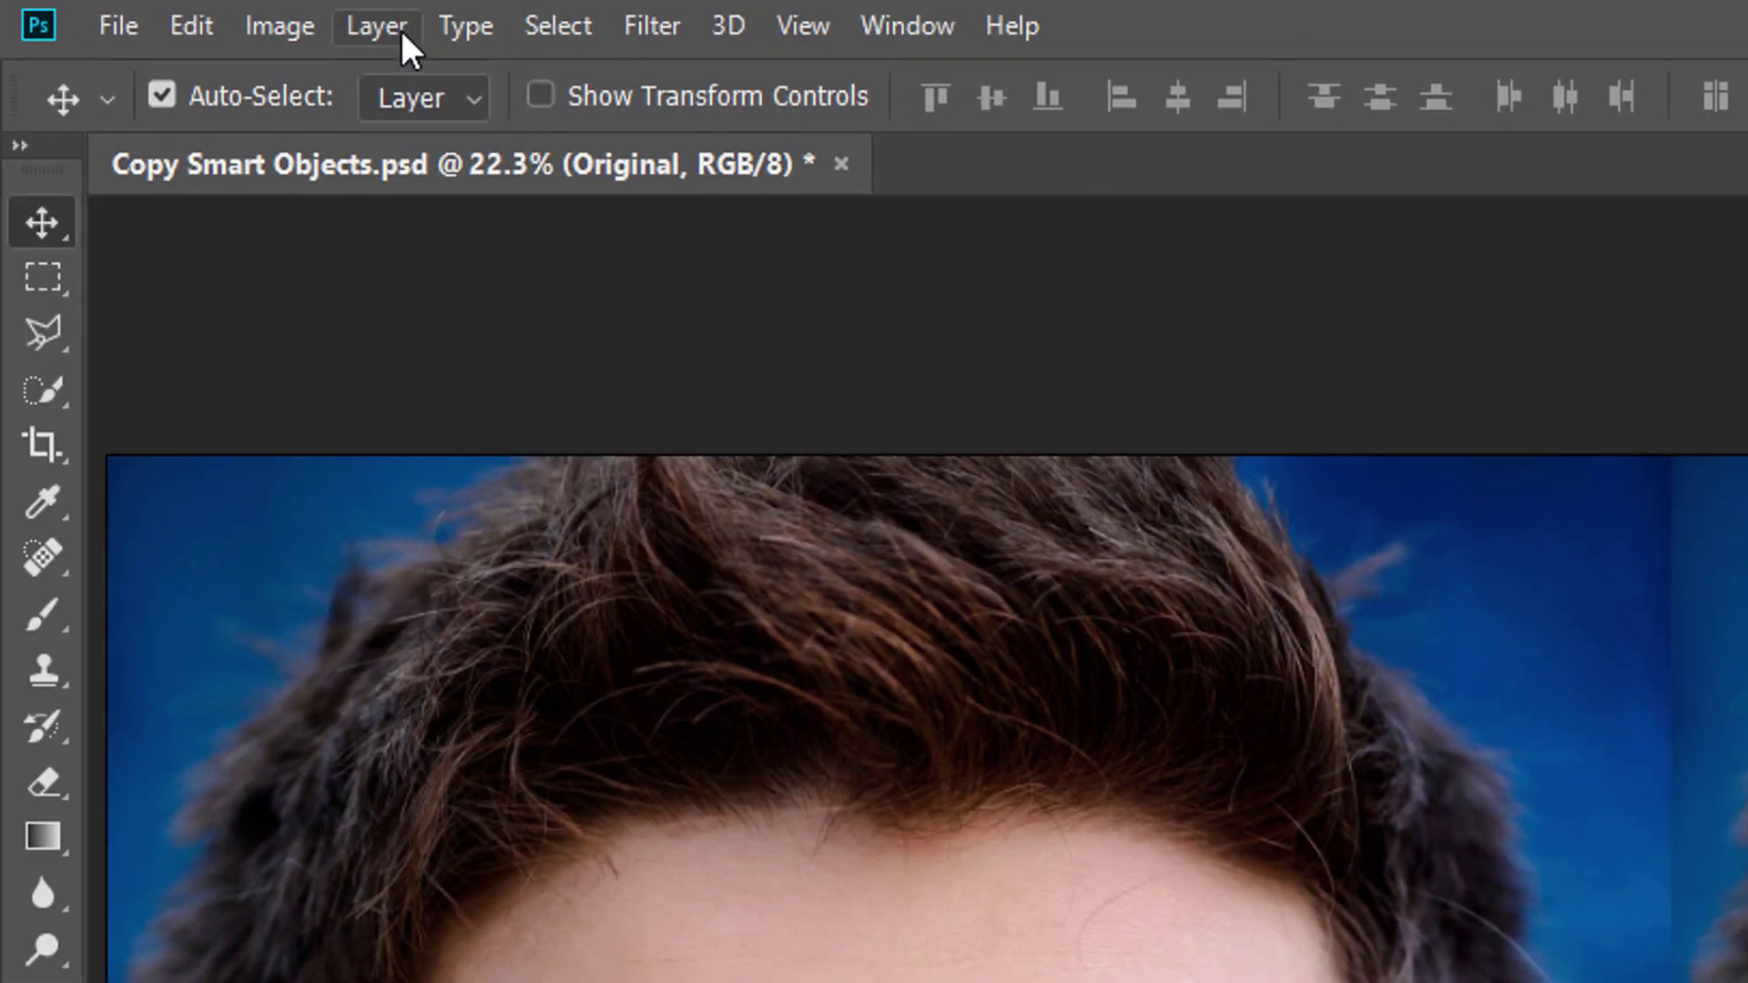
{"action": "left_click", "coordinate": [401, 27]}
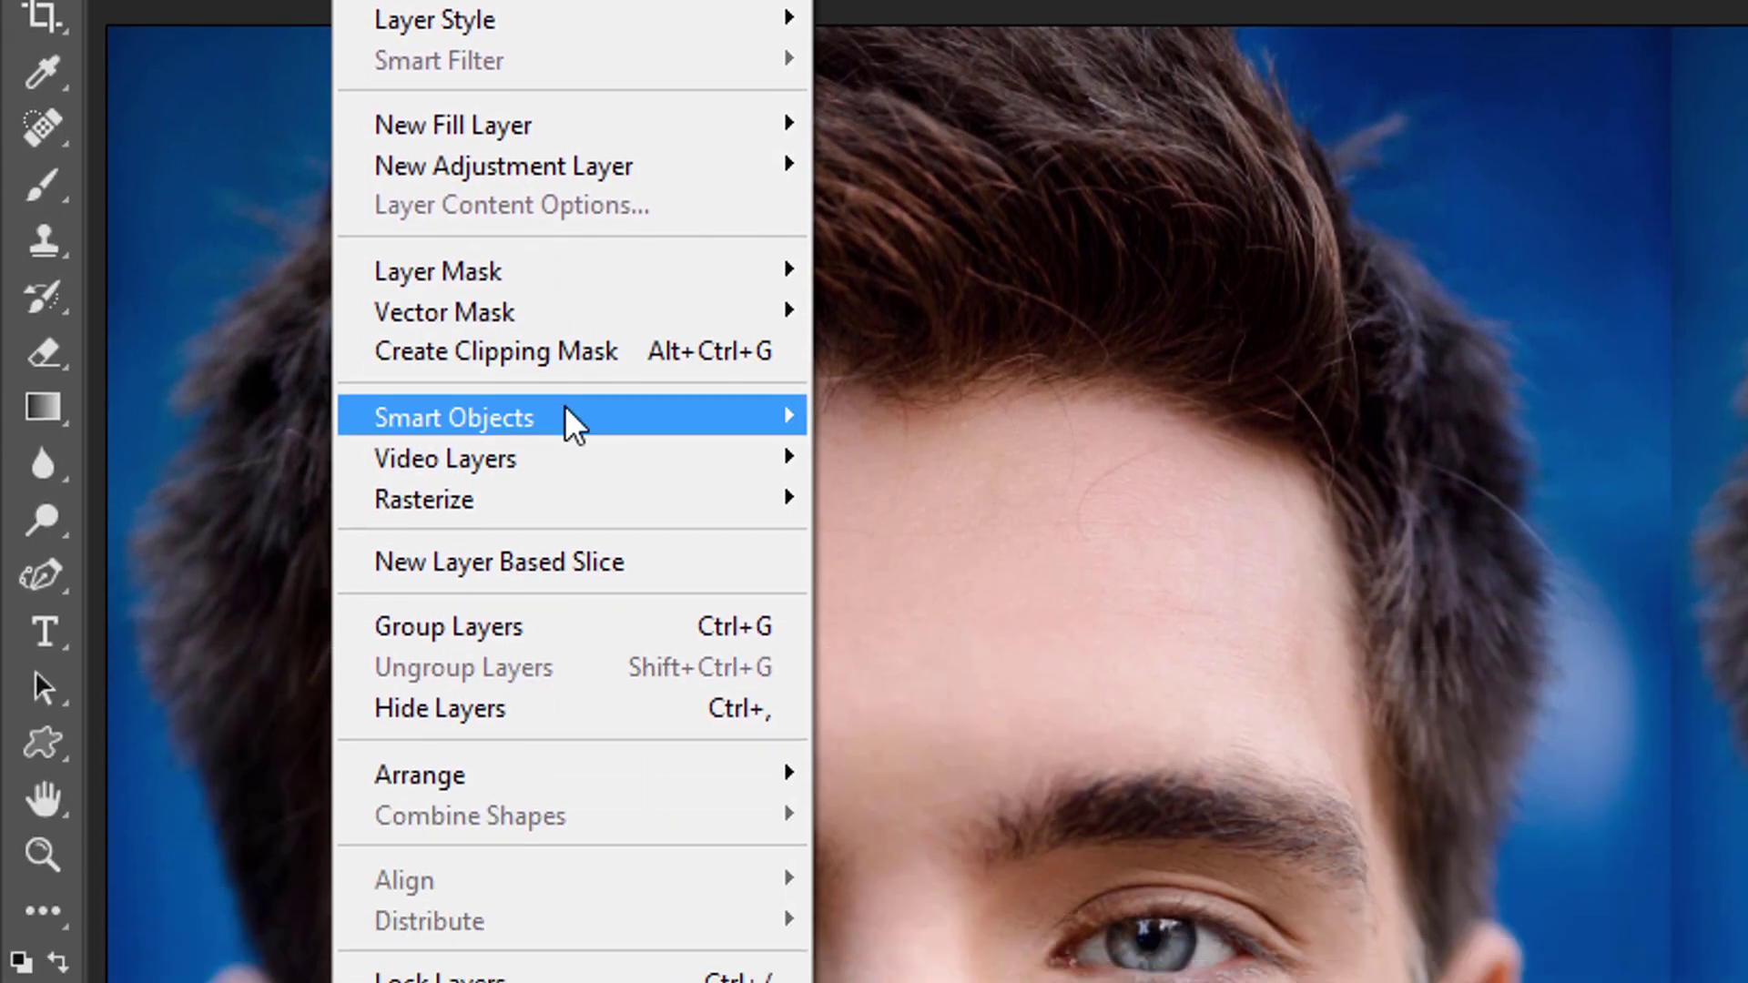
{"action": "mouse_move", "coordinate": [567, 839]}
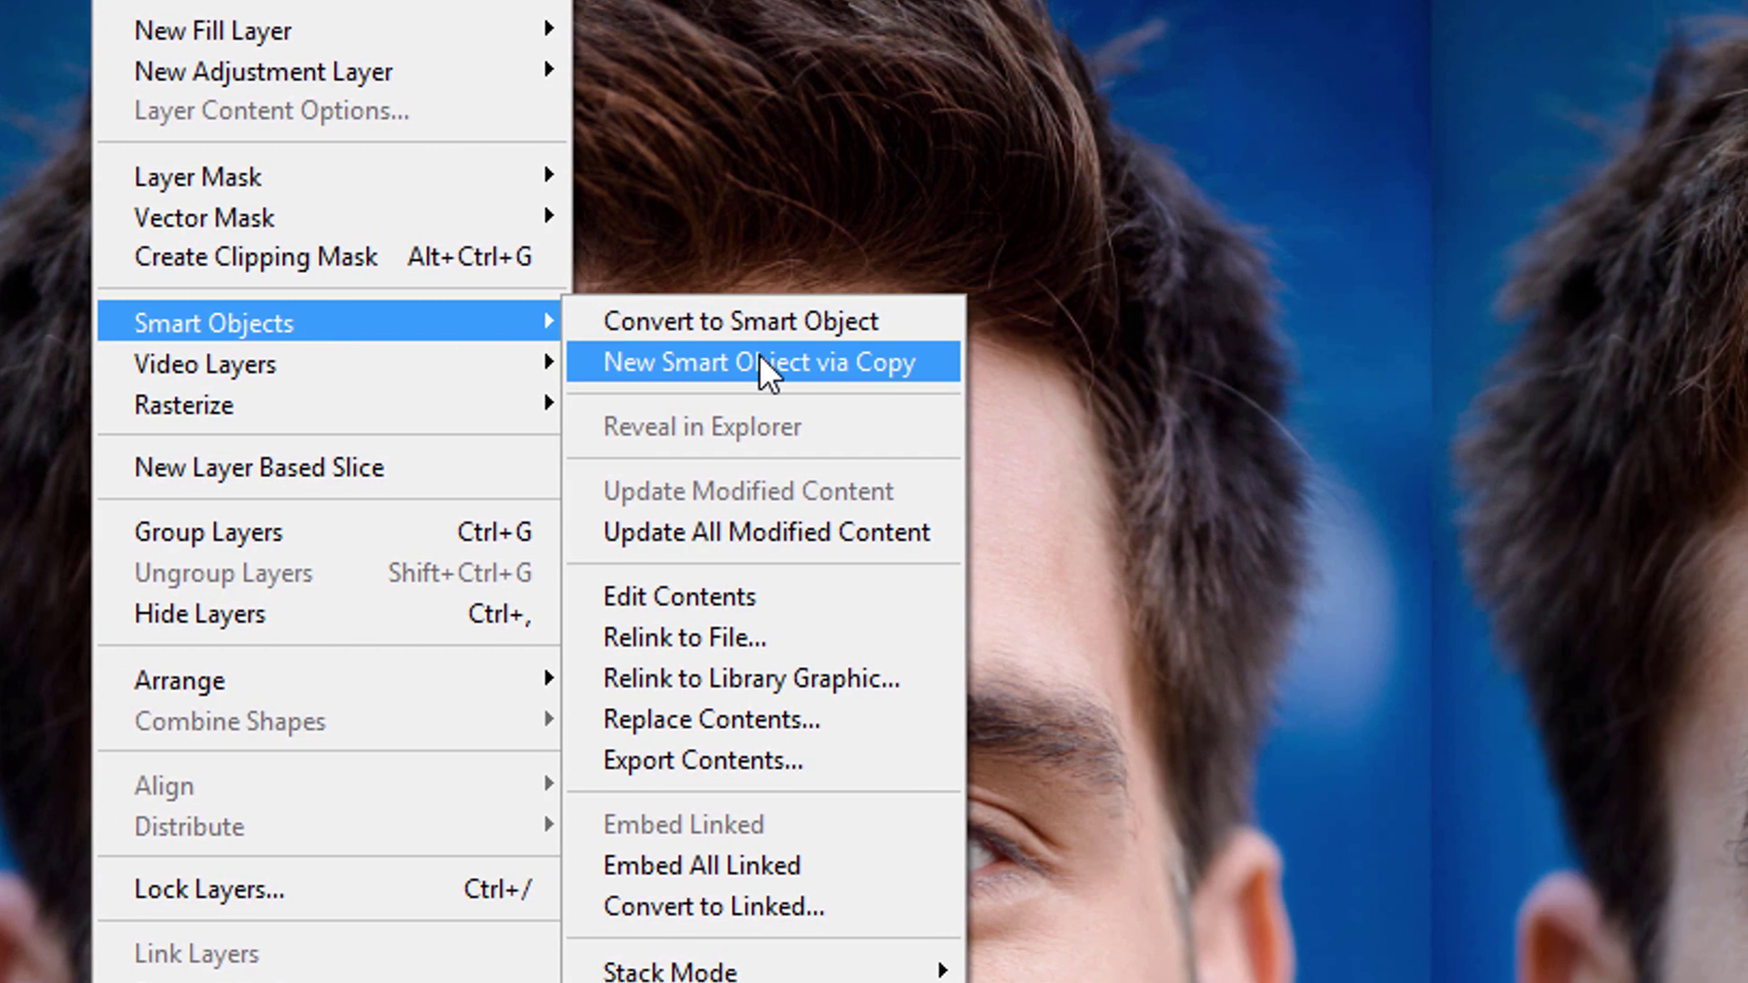
{"action": "left_click", "coordinate": [927, 363]}
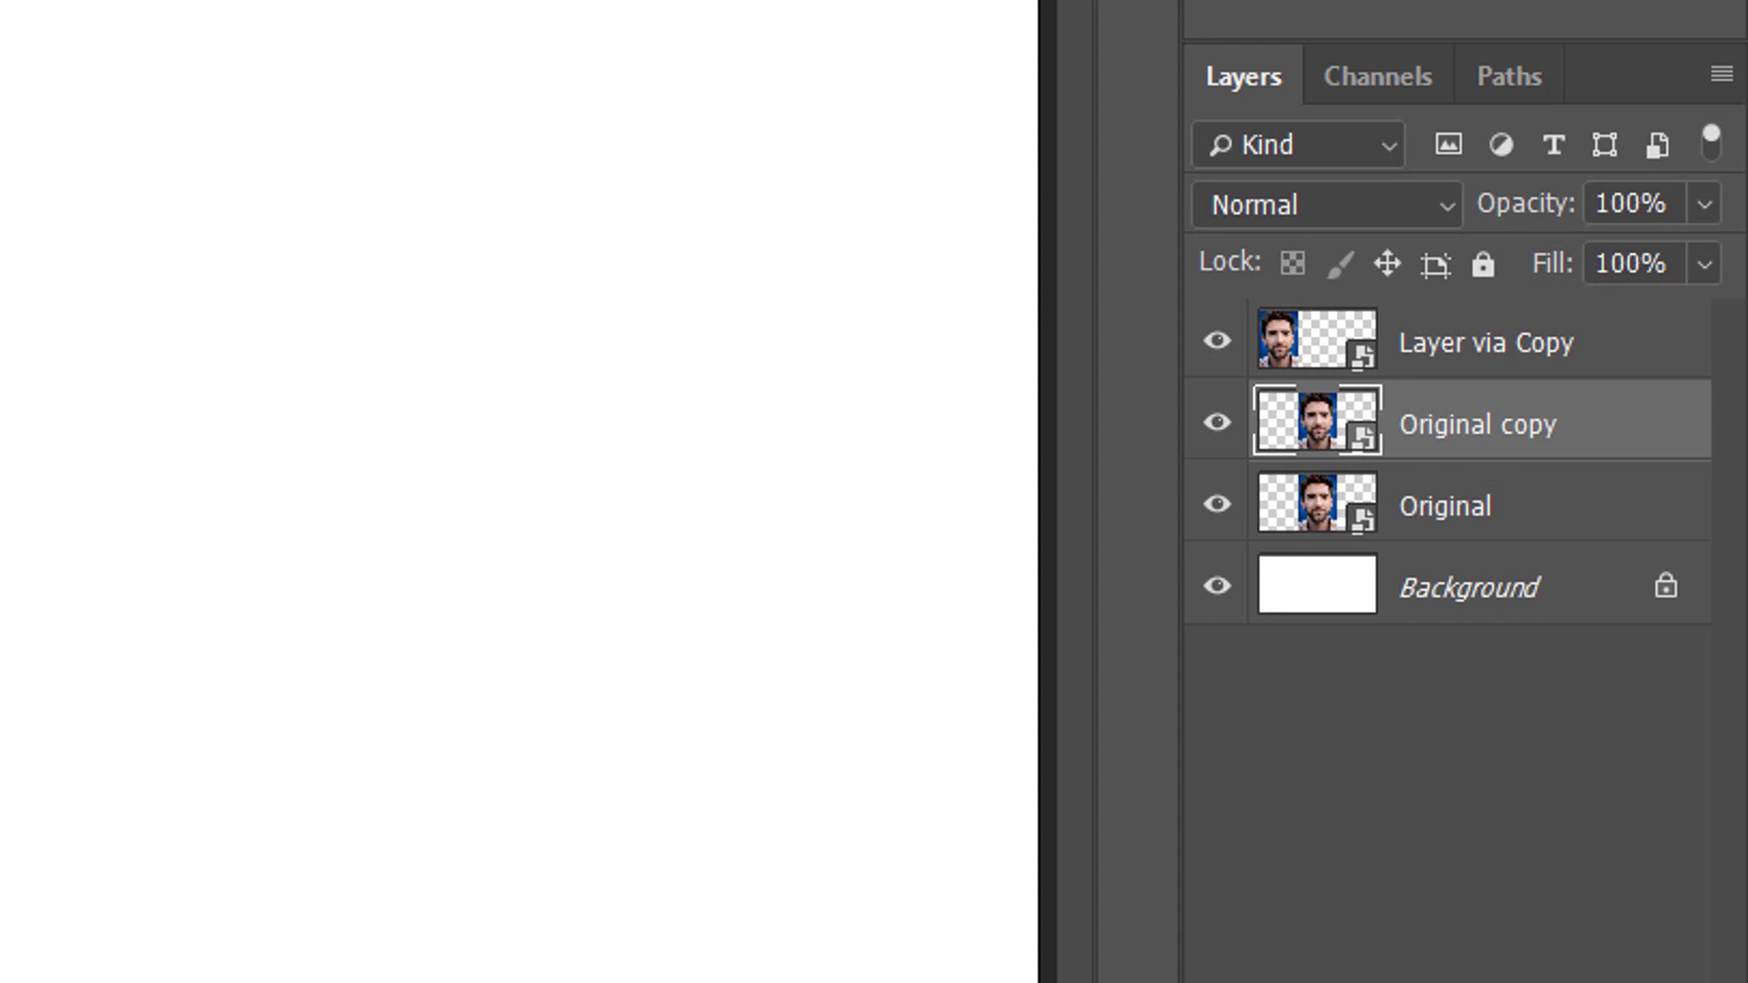
{"action": "double_click", "coordinate": [1483, 434]}
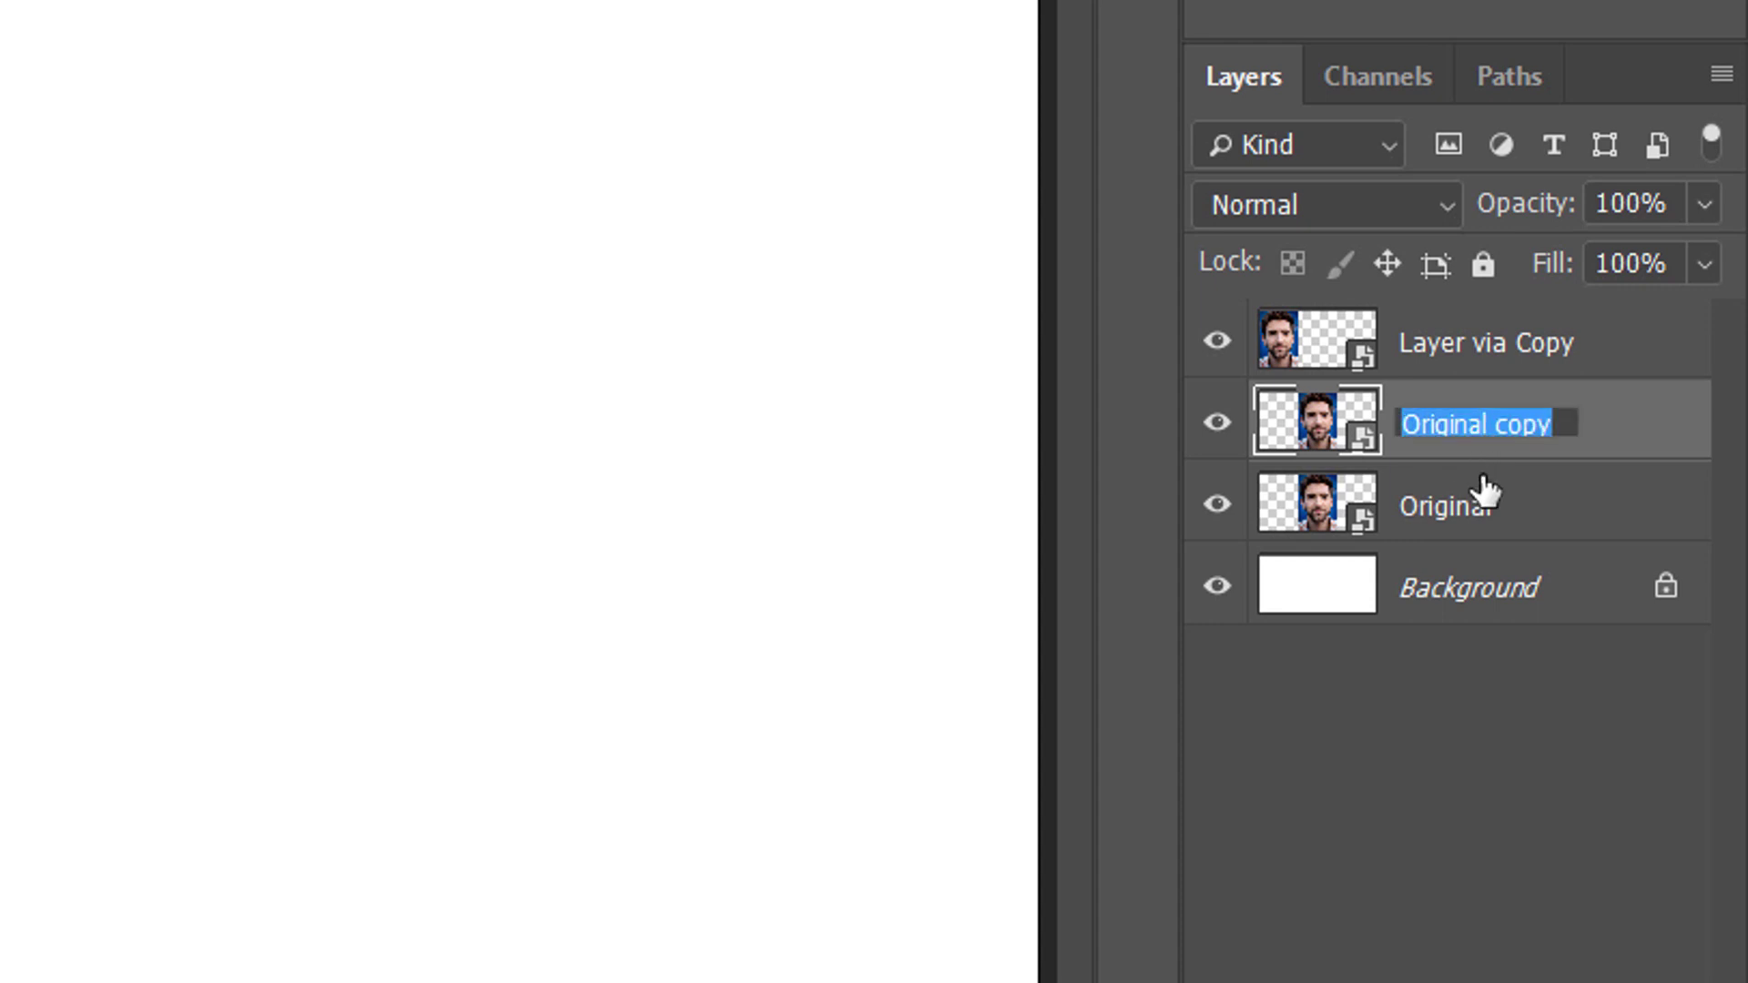
{"action": "type", "text": "Smart Object via Copy"}
{"action": "key", "text": "Return"}
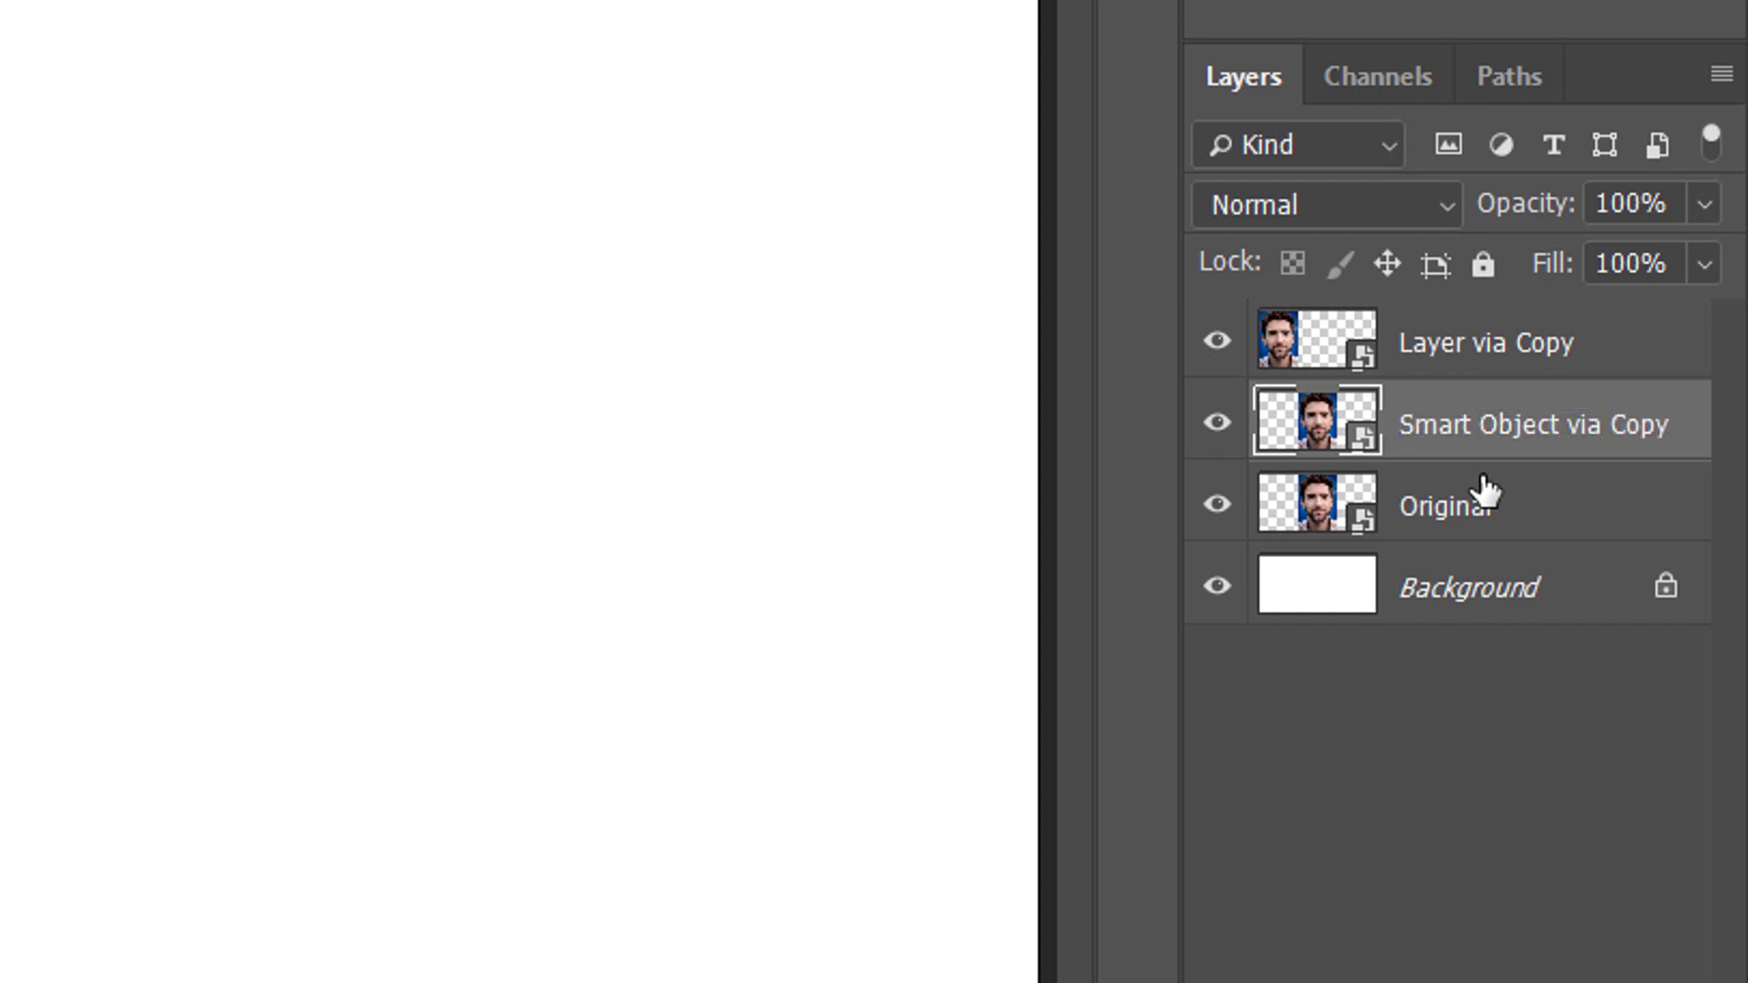
Place the Smart Object via Copy layer at the top of the layer stack and move its photo onto the empty canvas area right of the original
{"action": "left_click_drag", "start_coordinate": [1576, 449], "coordinate": [1594, 302]}
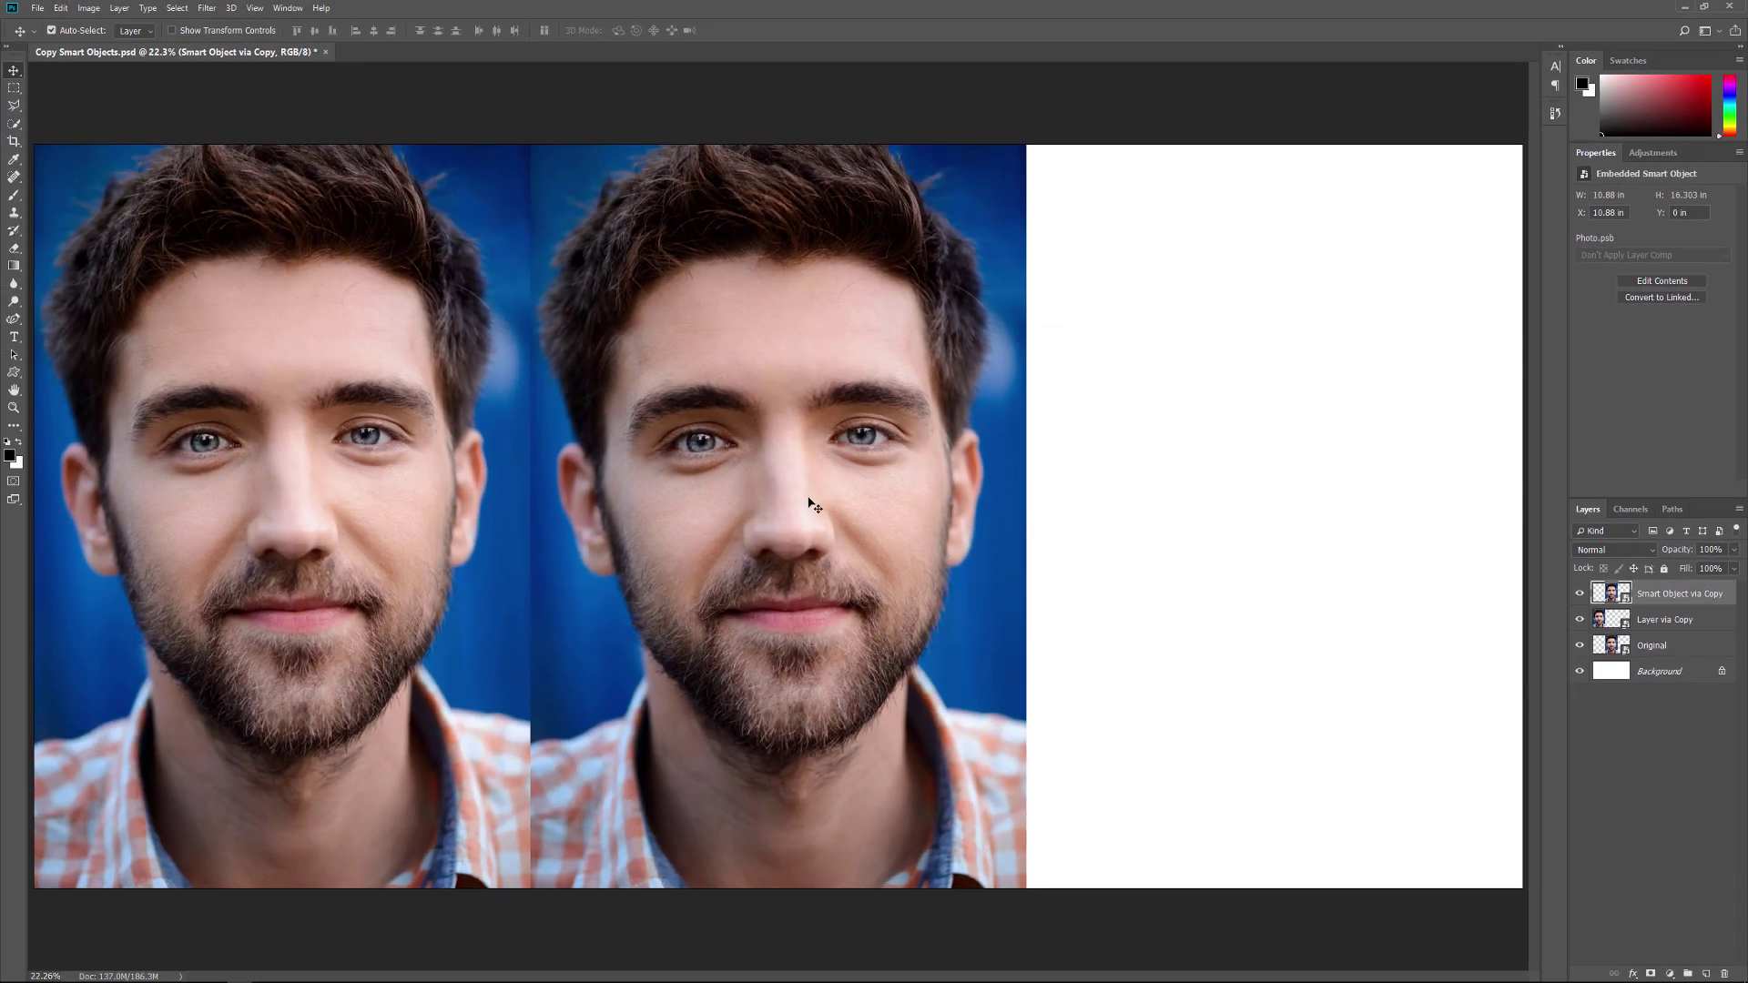
{"action": "left_click_drag", "start_coordinate": [810, 502], "coordinate": [1303, 513]}
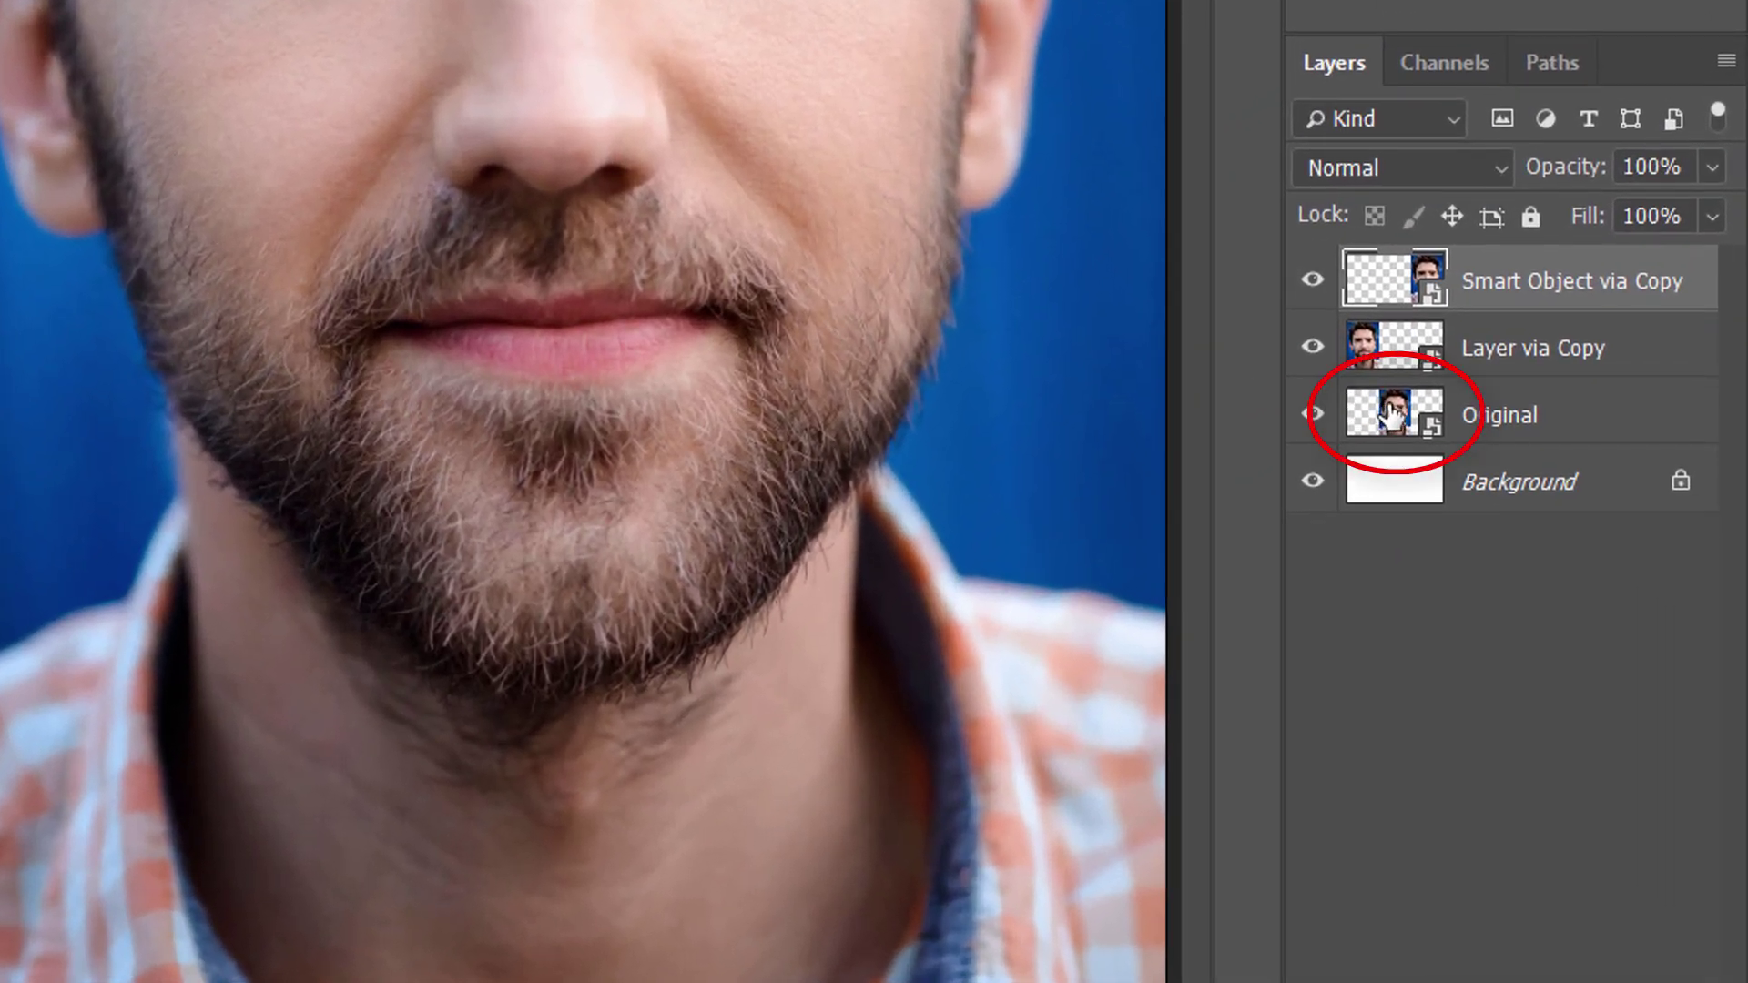
Open the contents of the Original smart object and add a Black & White adjustment layer to them
{"action": "double_click", "coordinate": [1390, 414]}
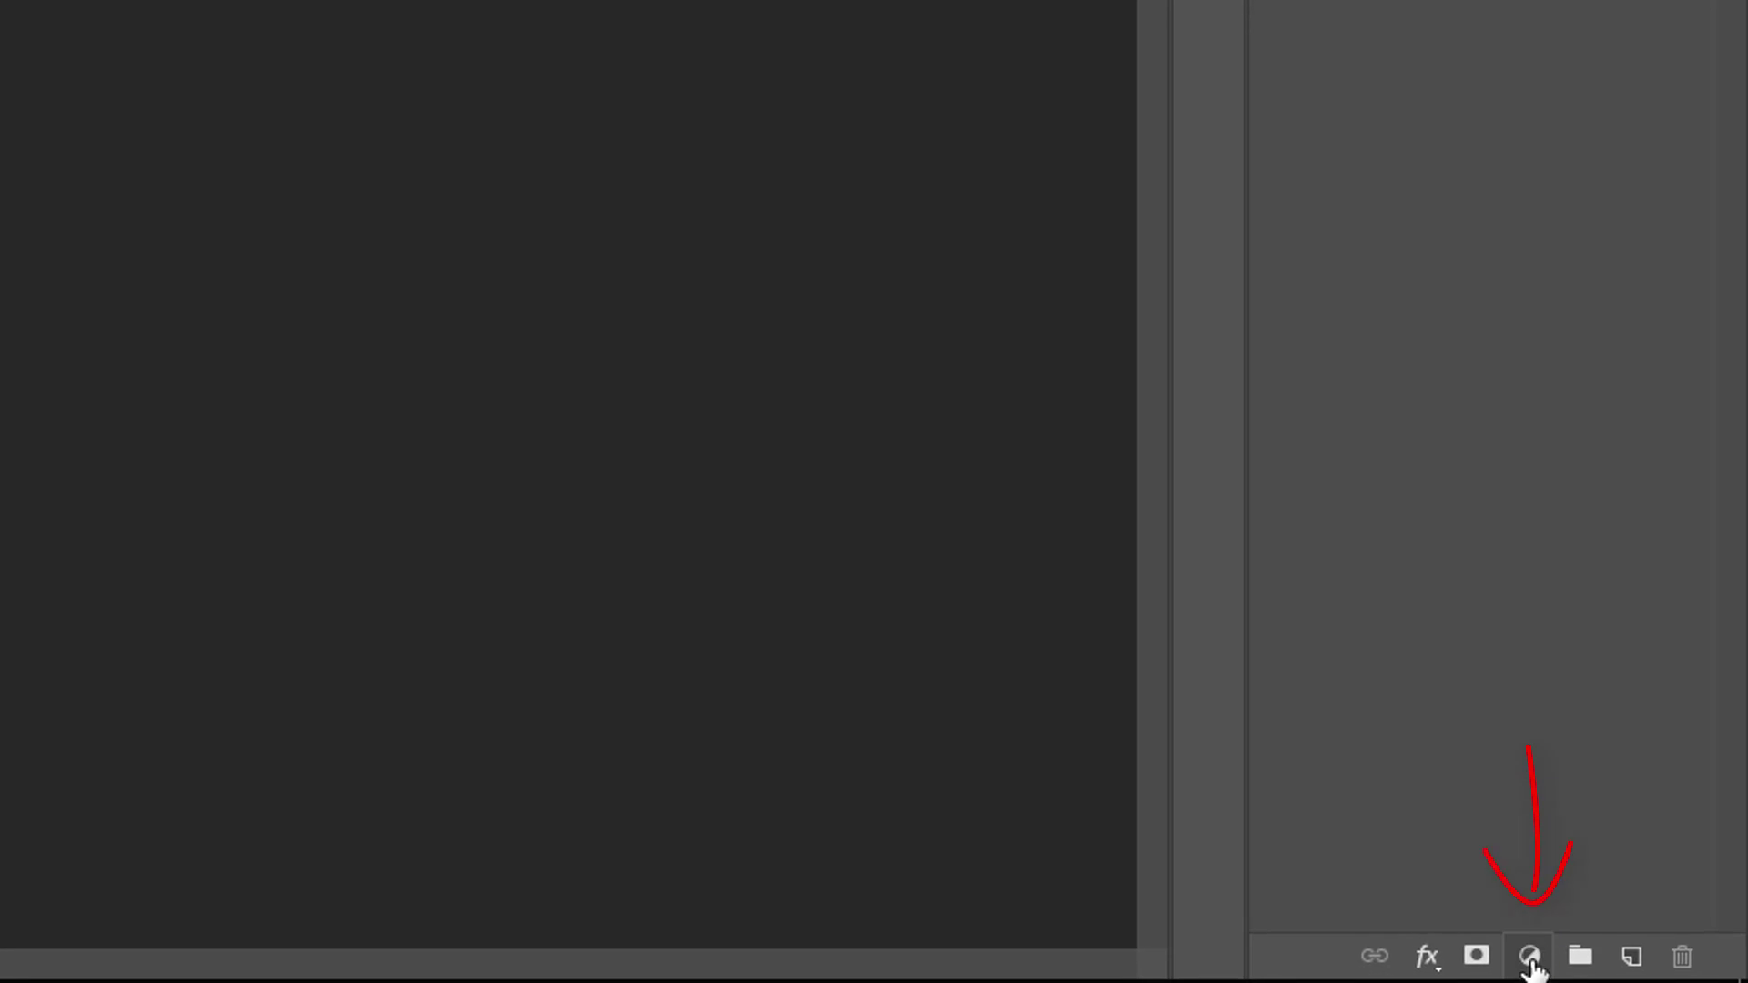
{"action": "left_click", "coordinate": [1530, 957]}
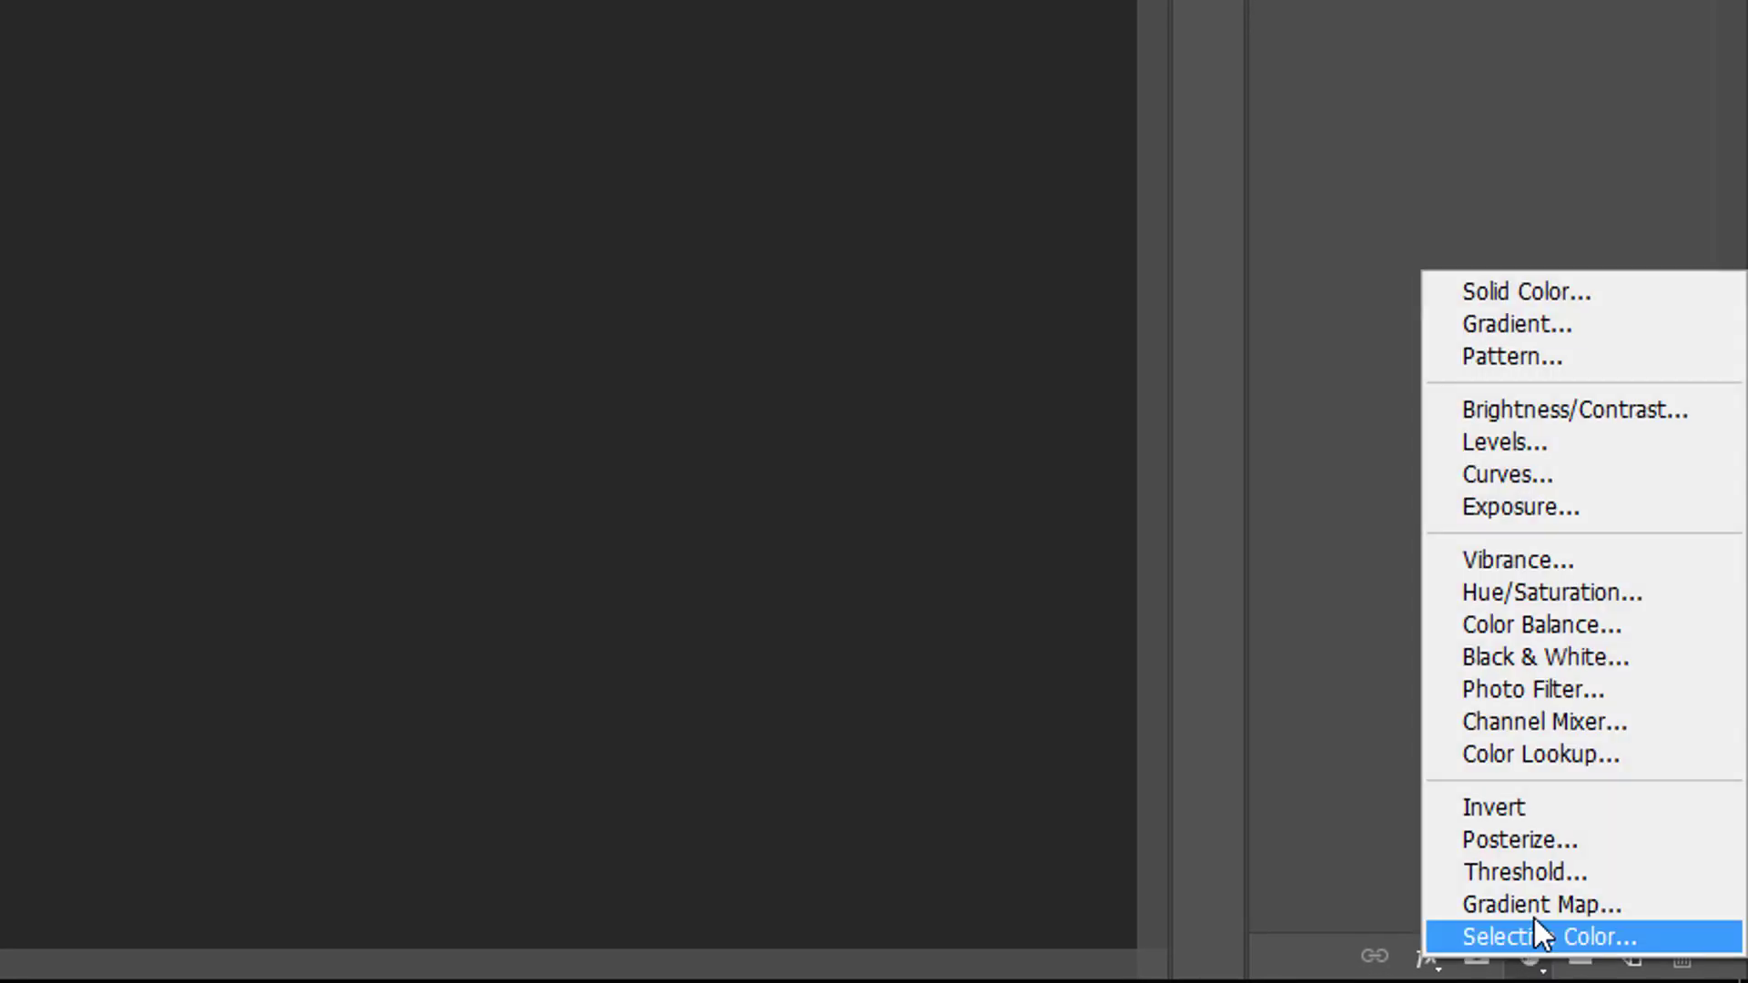
{"action": "left_click", "coordinate": [1652, 652]}
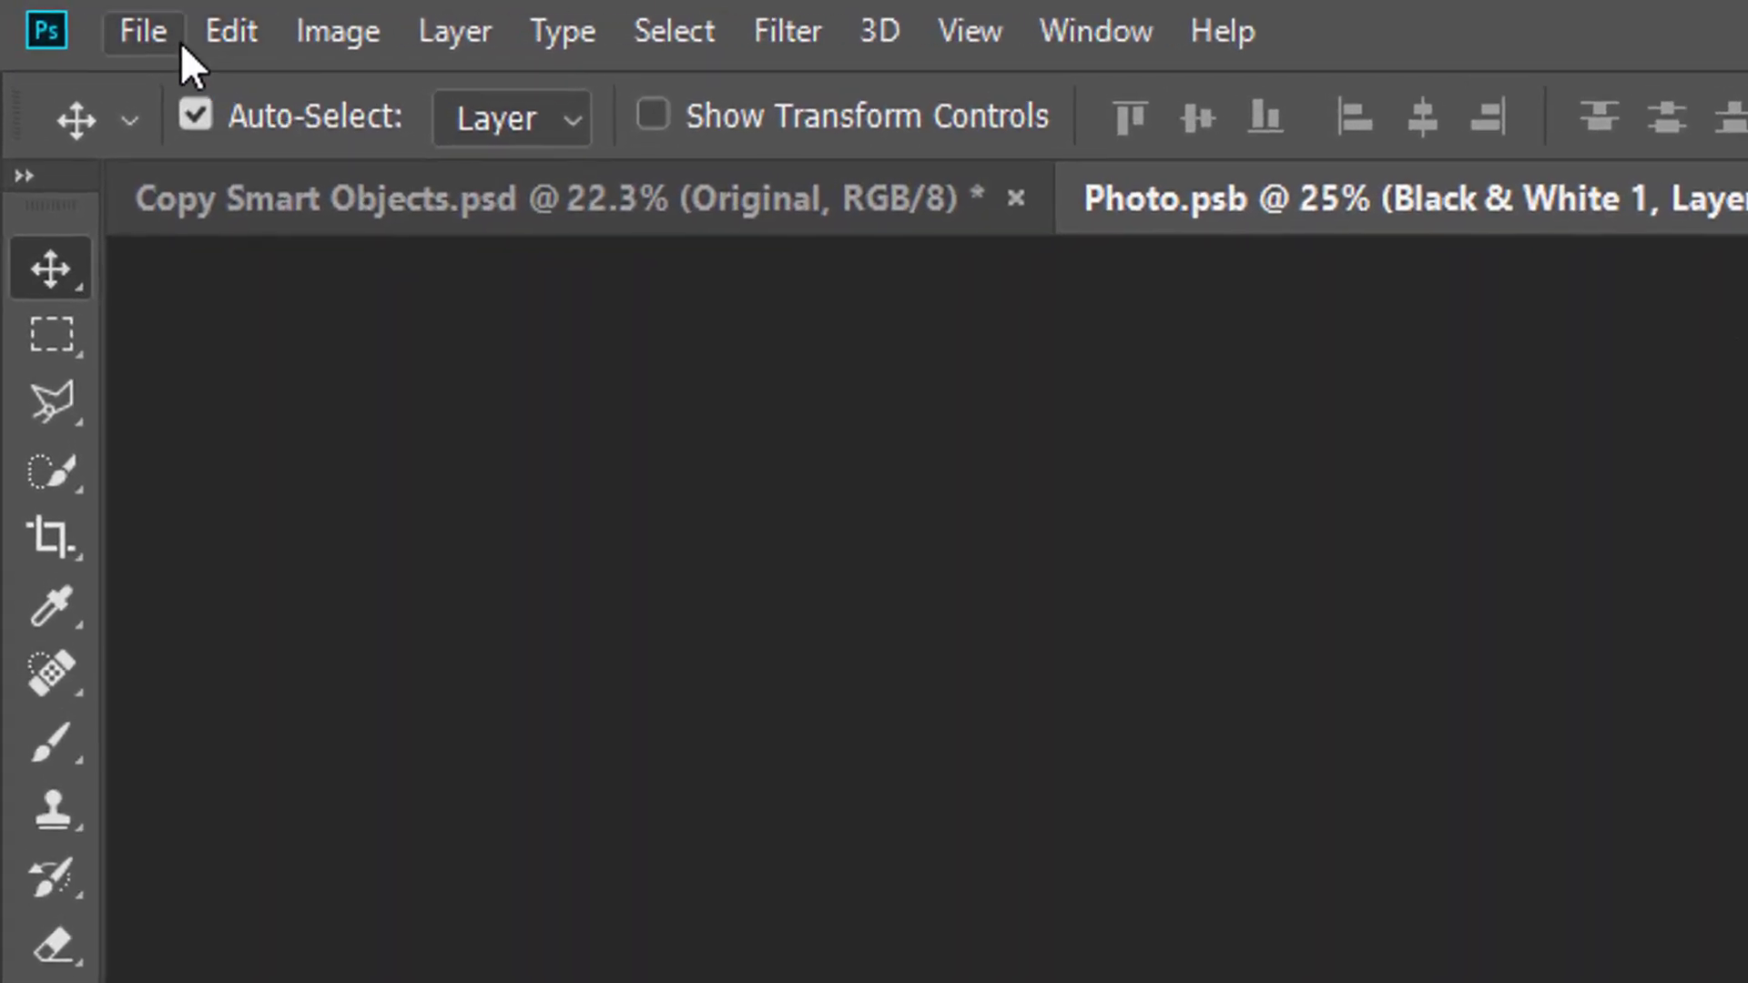
Save and close the Original smart object's contents document, Photo.psb, to update the main document
{"action": "left_click", "coordinate": [169, 34]}
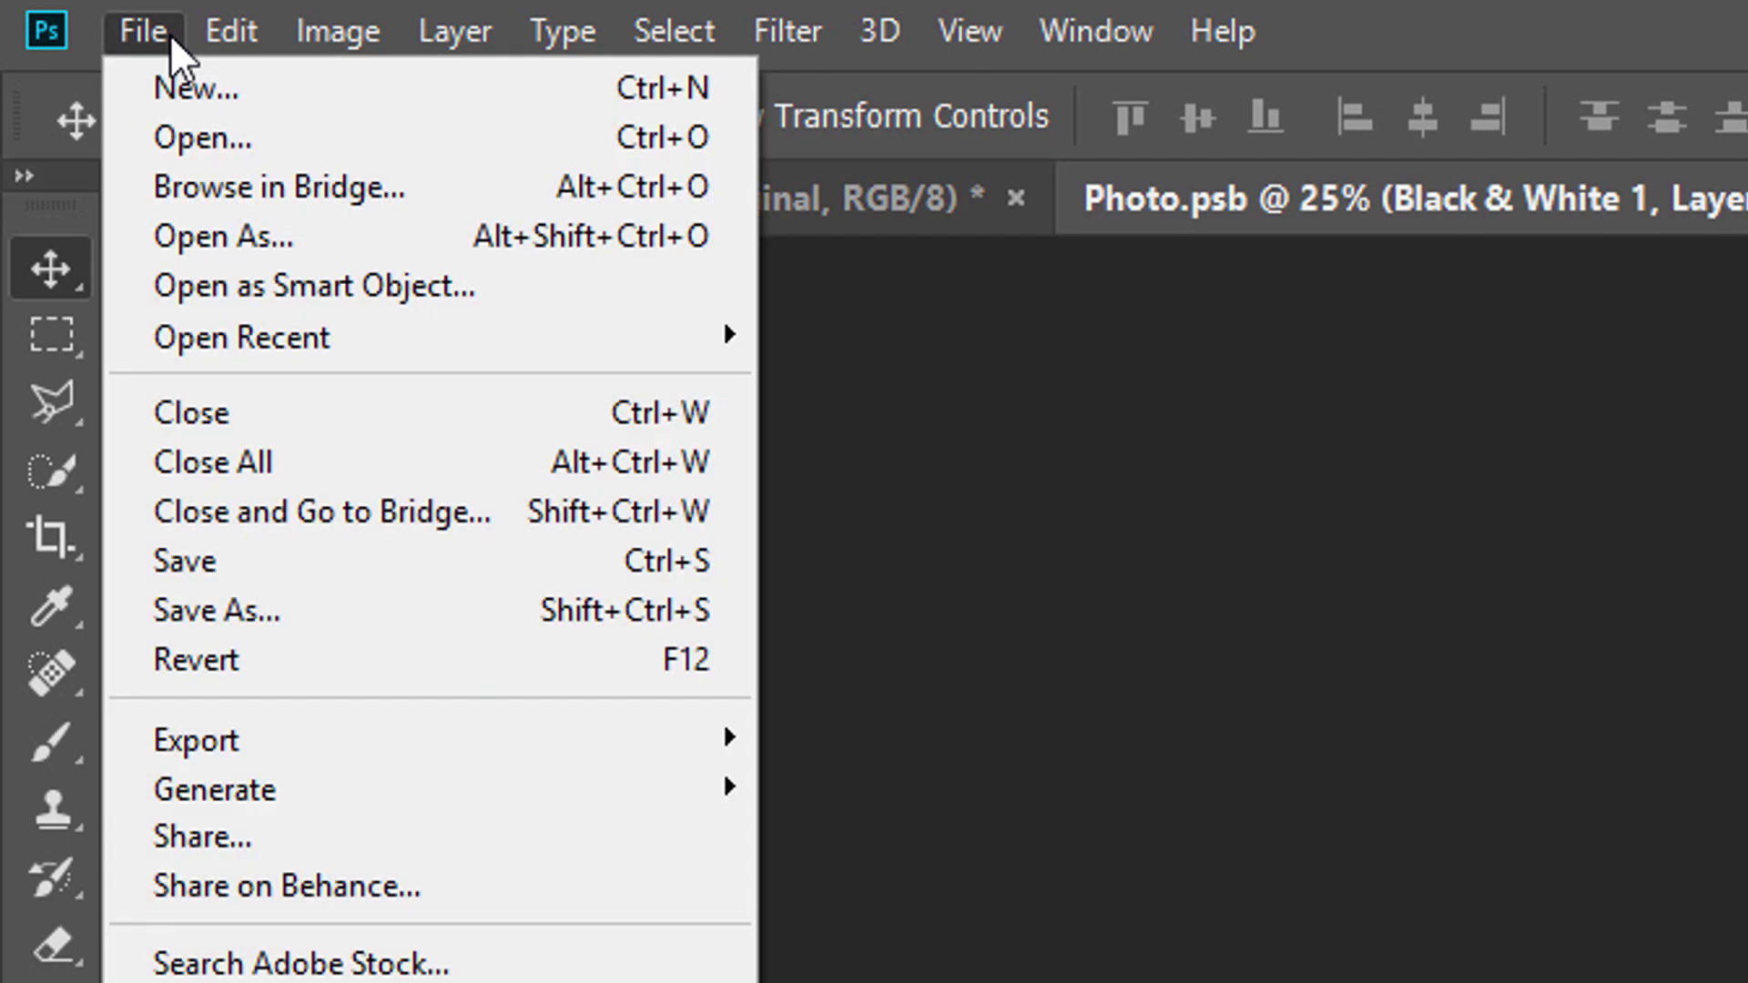
{"action": "left_click", "coordinate": [265, 558]}
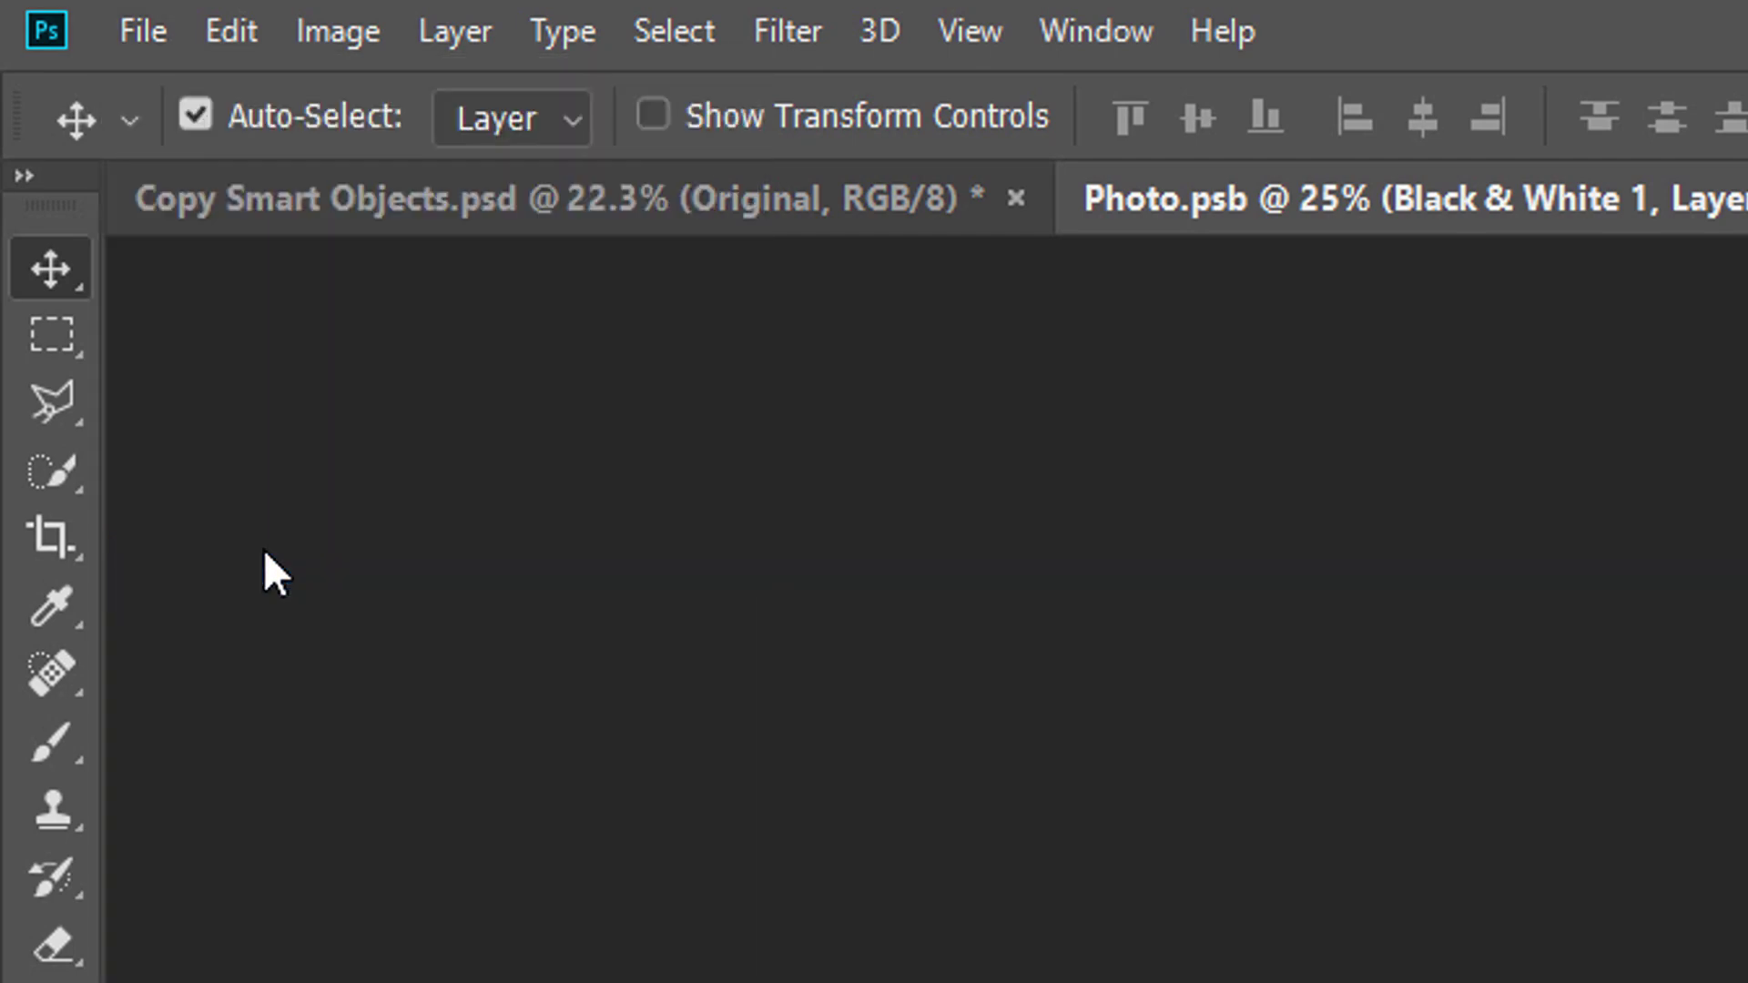
{"action": "left_click", "coordinate": [172, 37]}
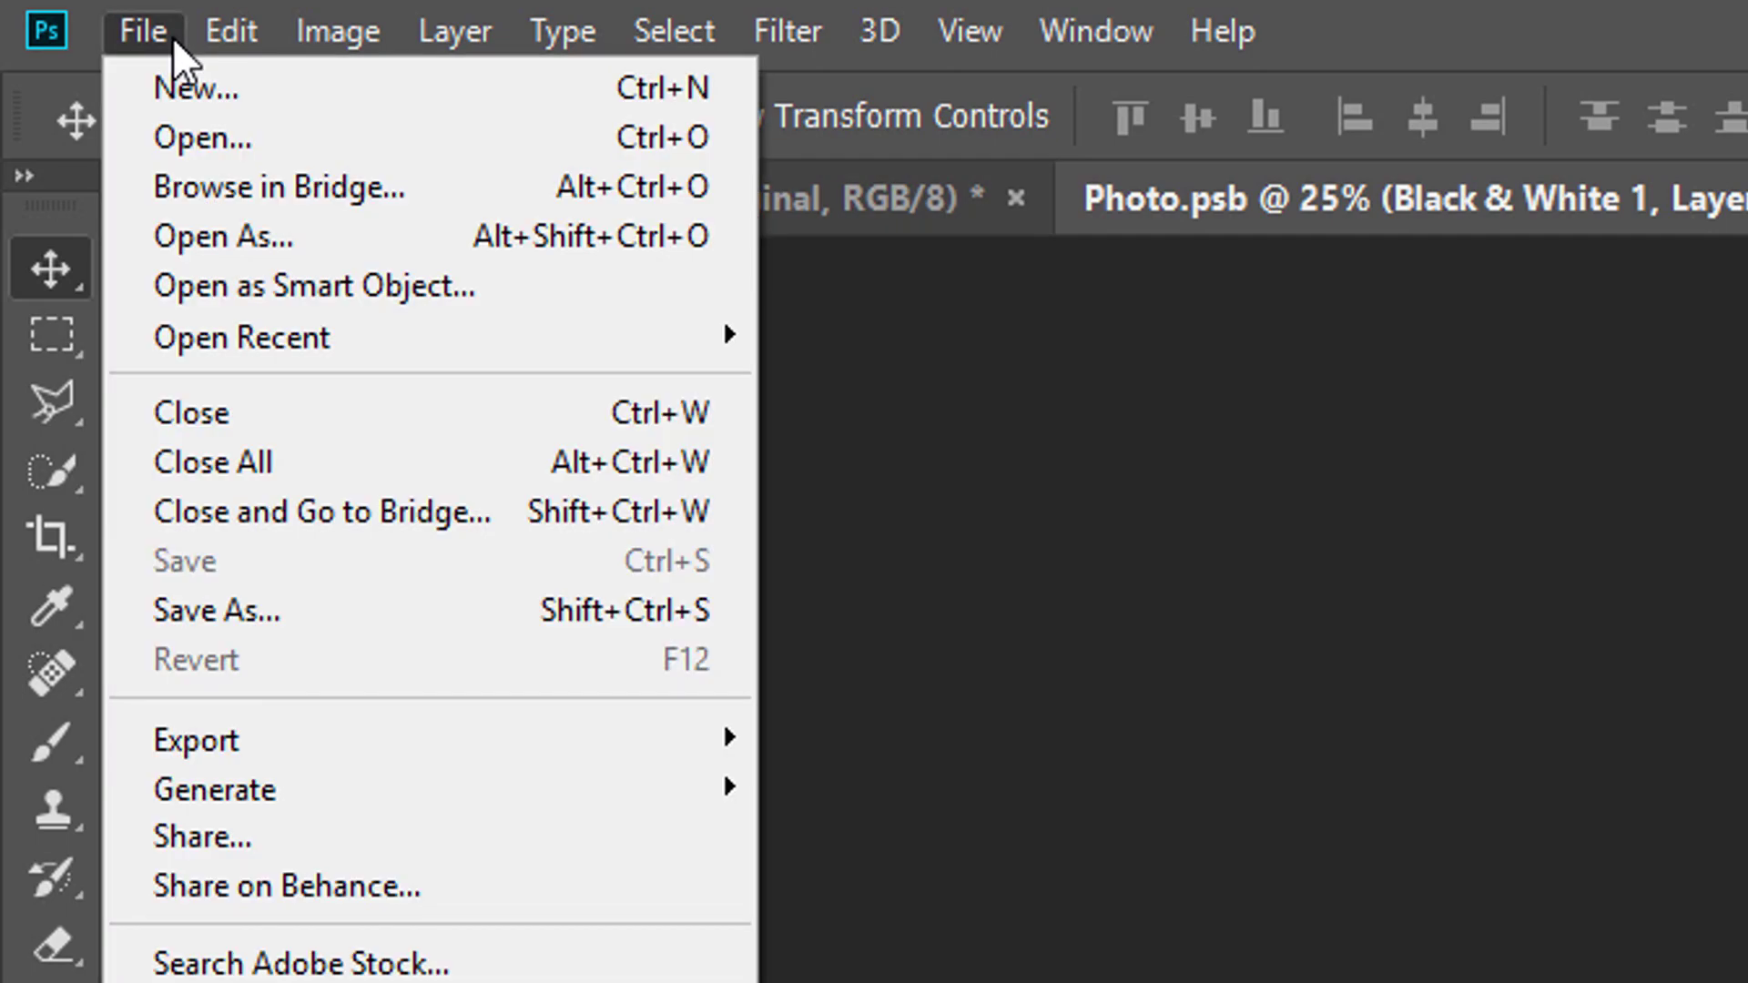
{"action": "left_click", "coordinate": [282, 408]}
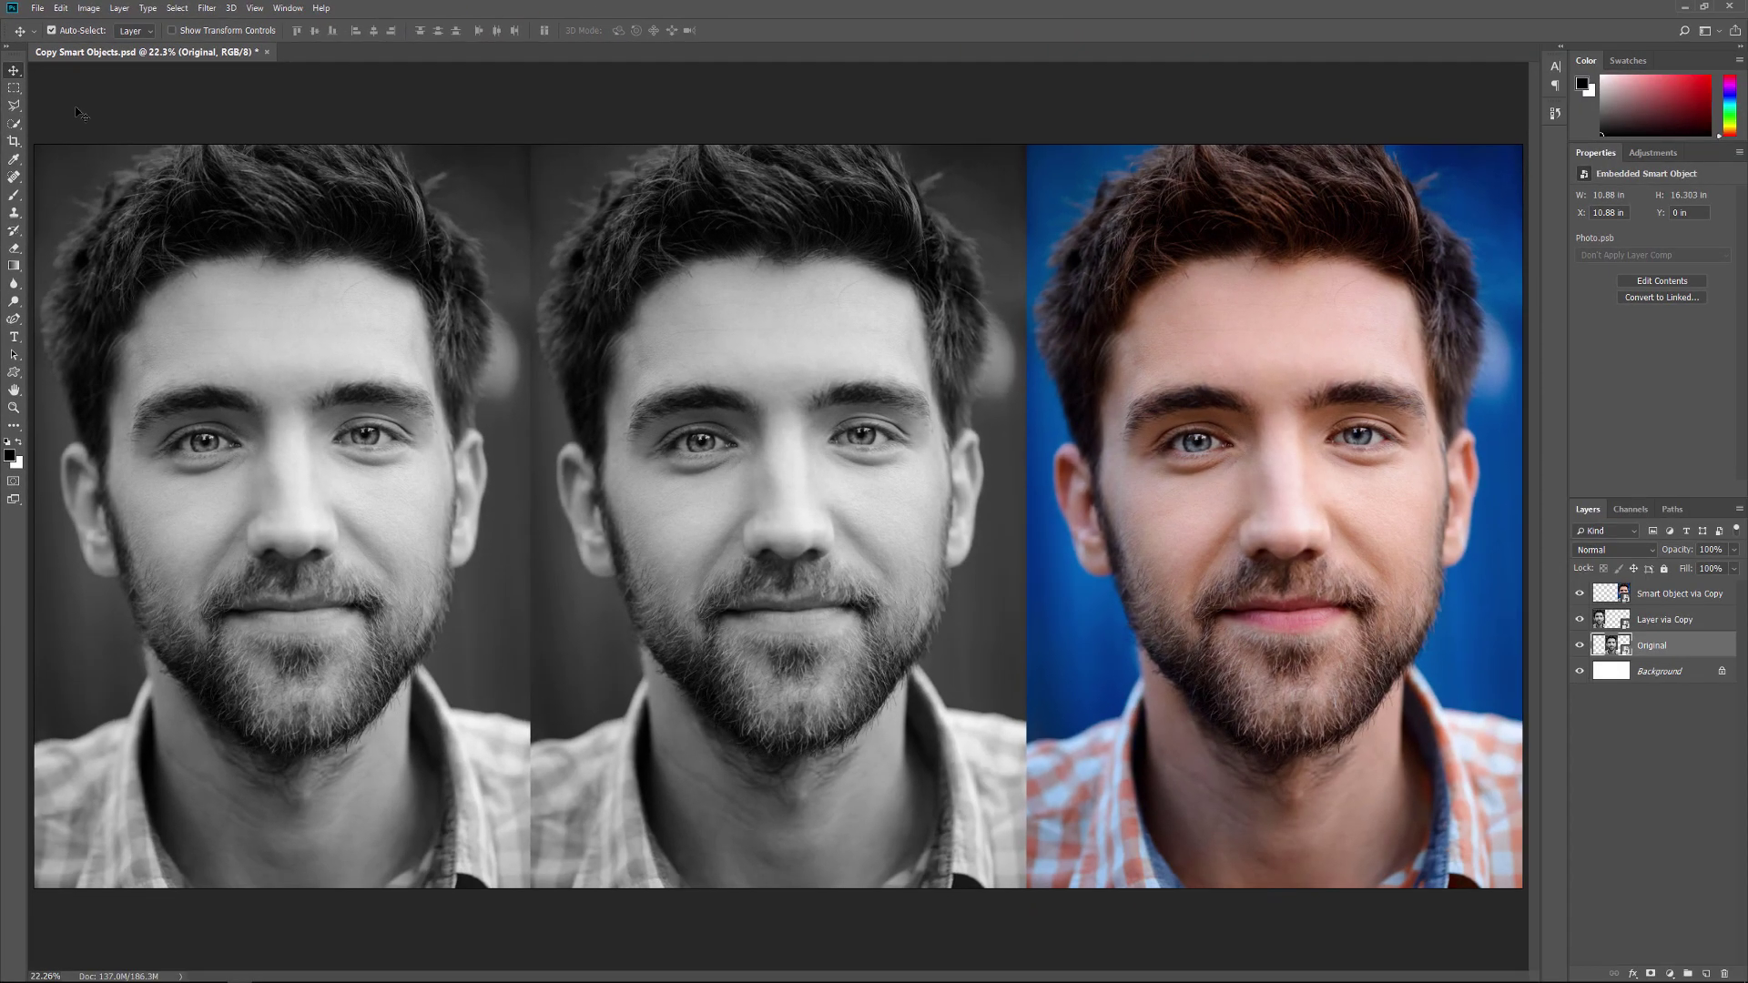
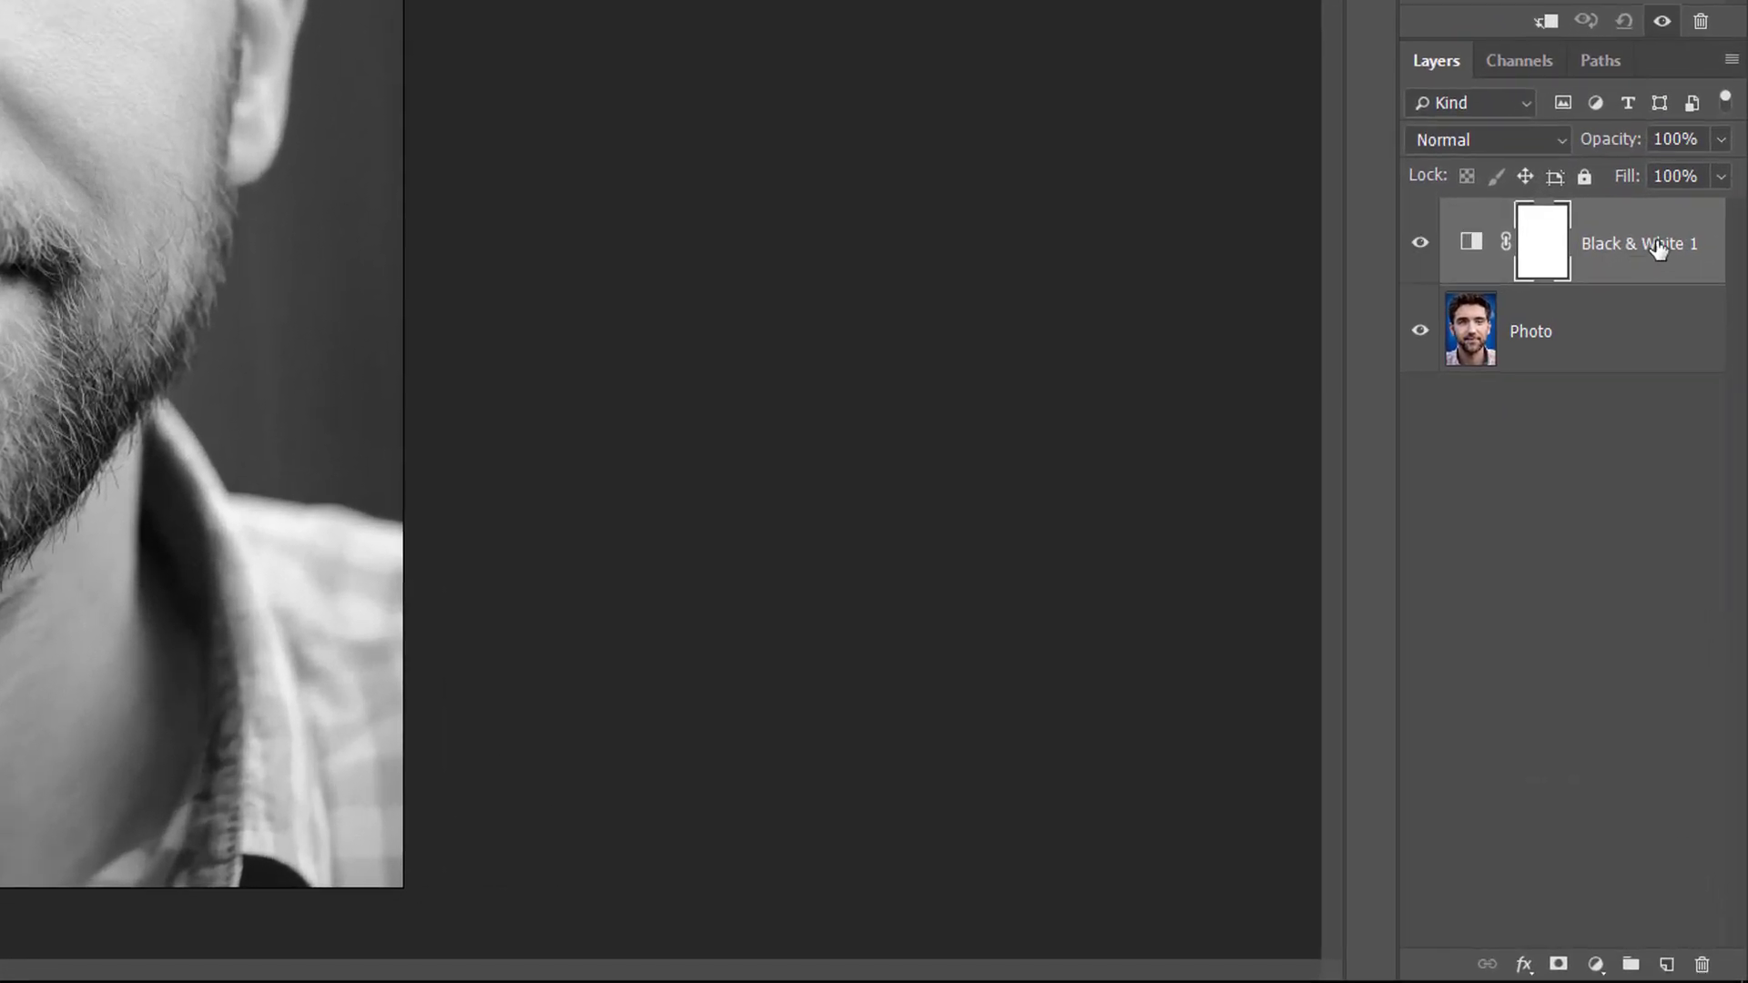
Delete the Black & White 1 adjustment layer from the Layer via Copy contents, and save and close Photo.psb
{"action": "left_click_drag", "start_coordinate": [1659, 247], "coordinate": [1703, 969]}
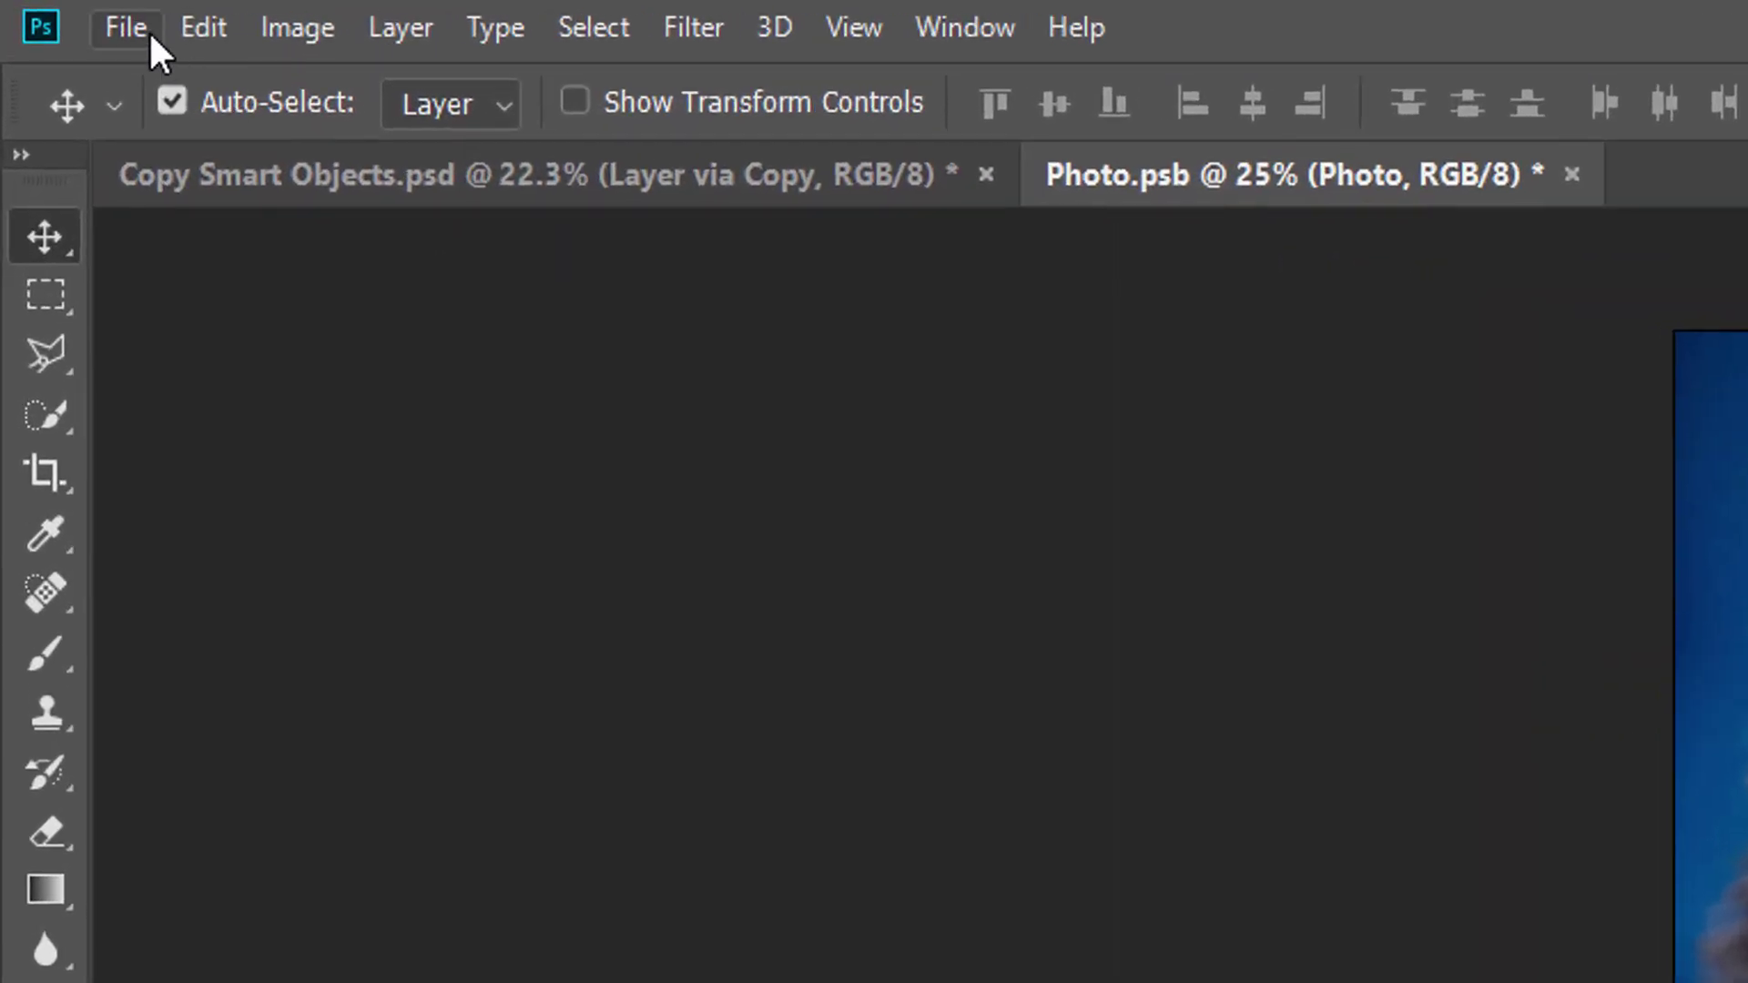
{"action": "left_click", "coordinate": [149, 30]}
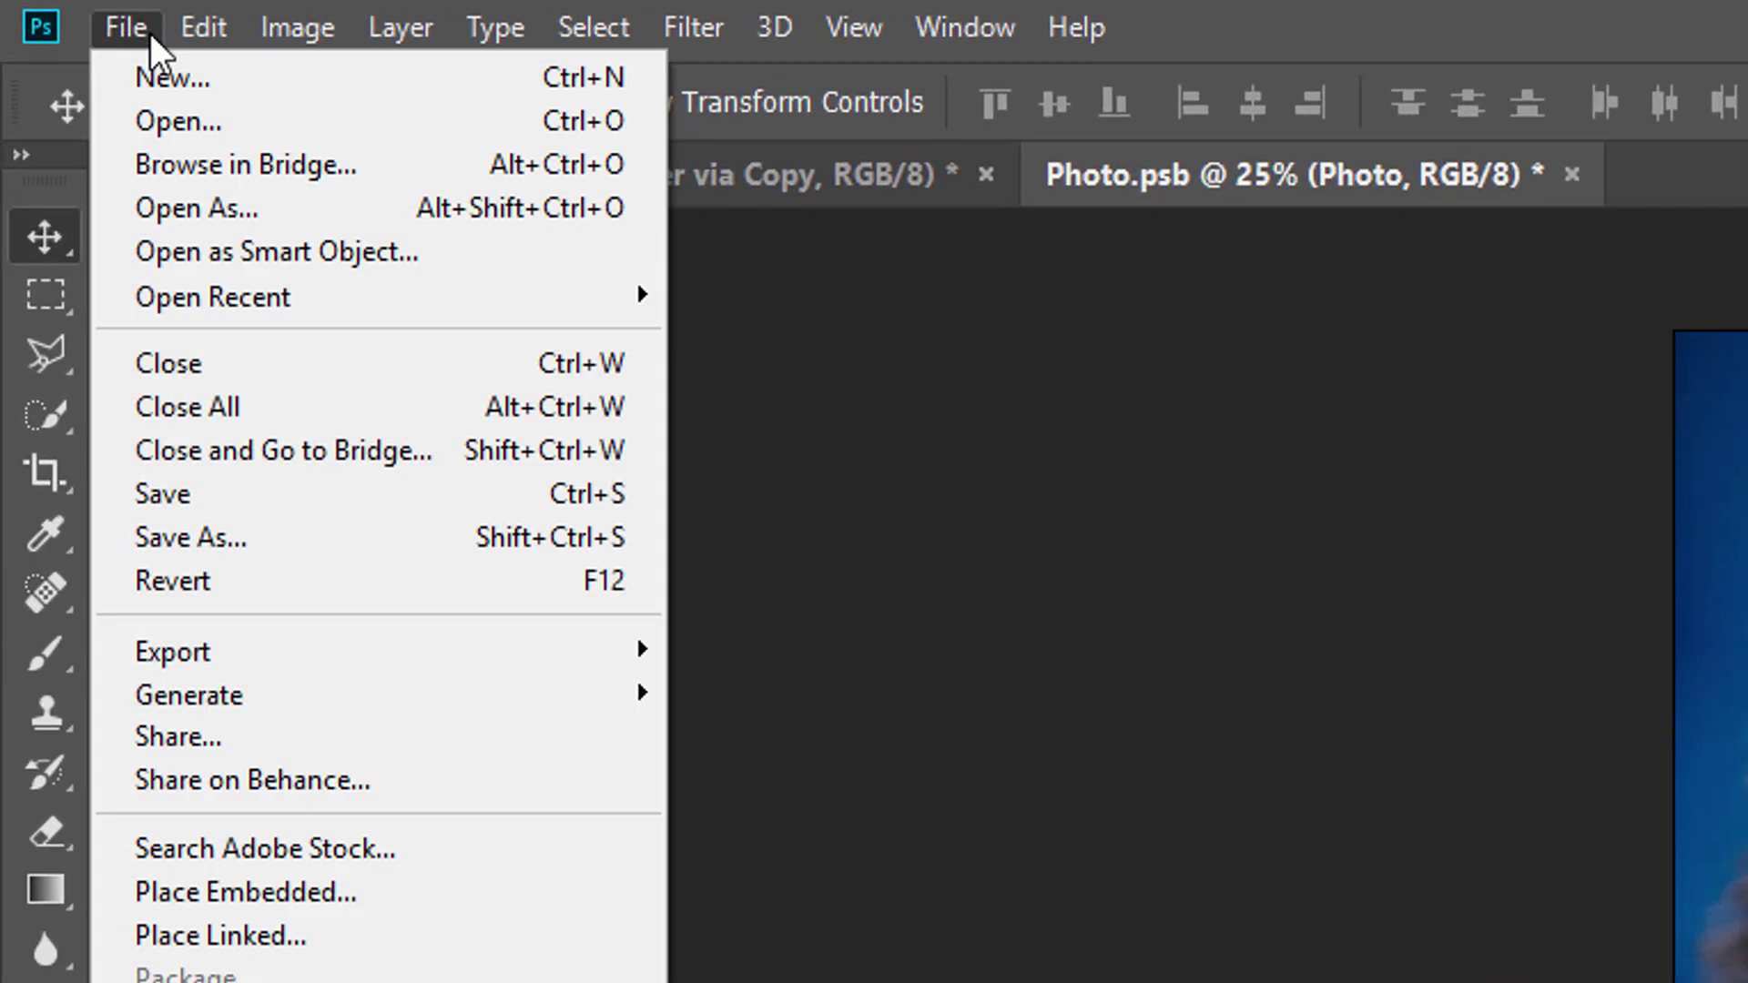
{"action": "left_click", "coordinate": [221, 492]}
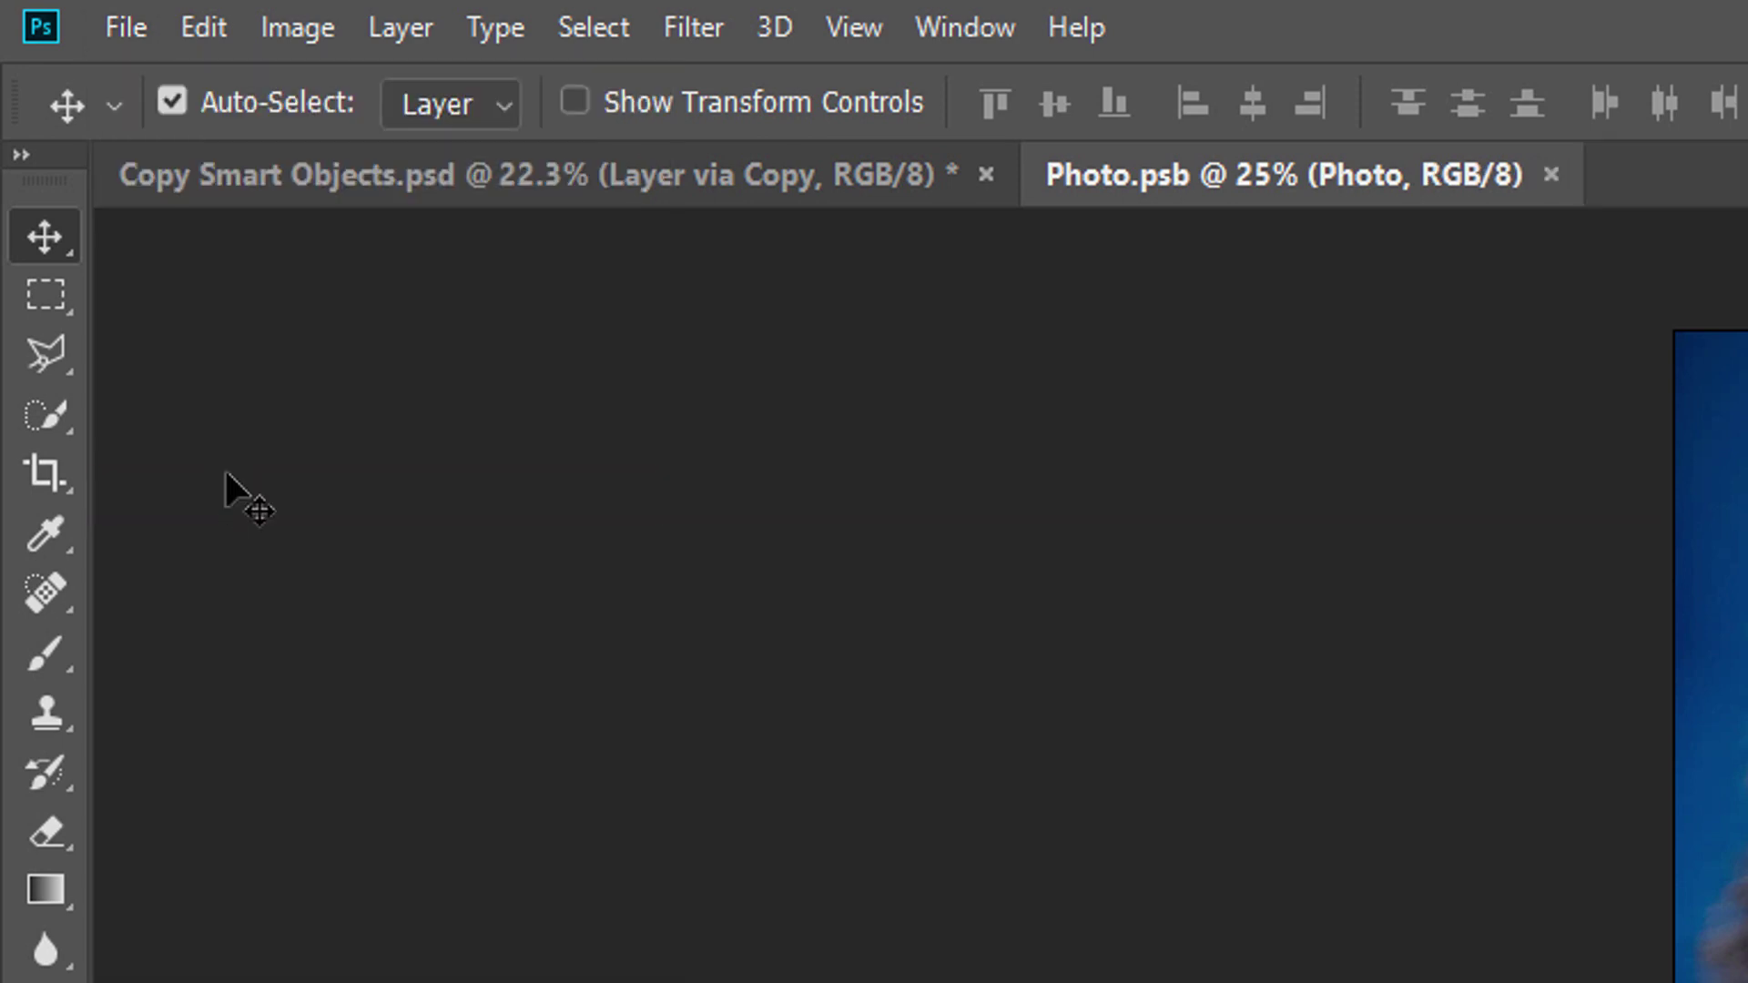
{"action": "left_click", "coordinate": [127, 27]}
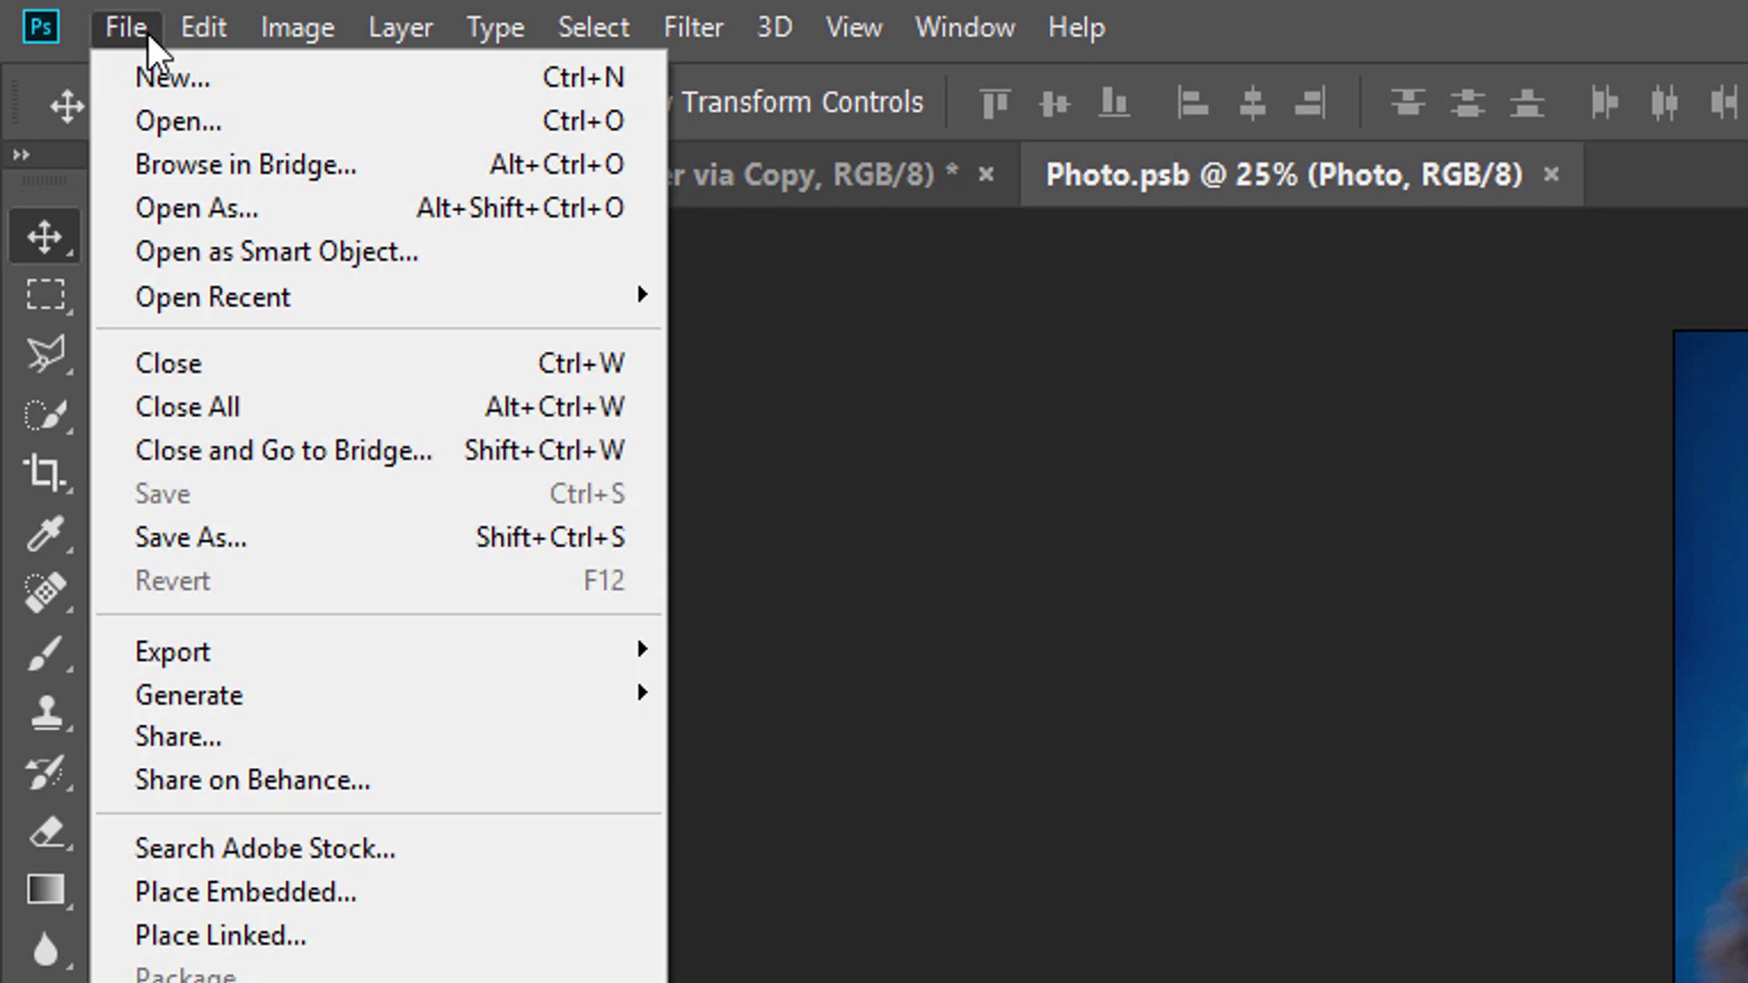
{"action": "left_click", "coordinate": [237, 363]}
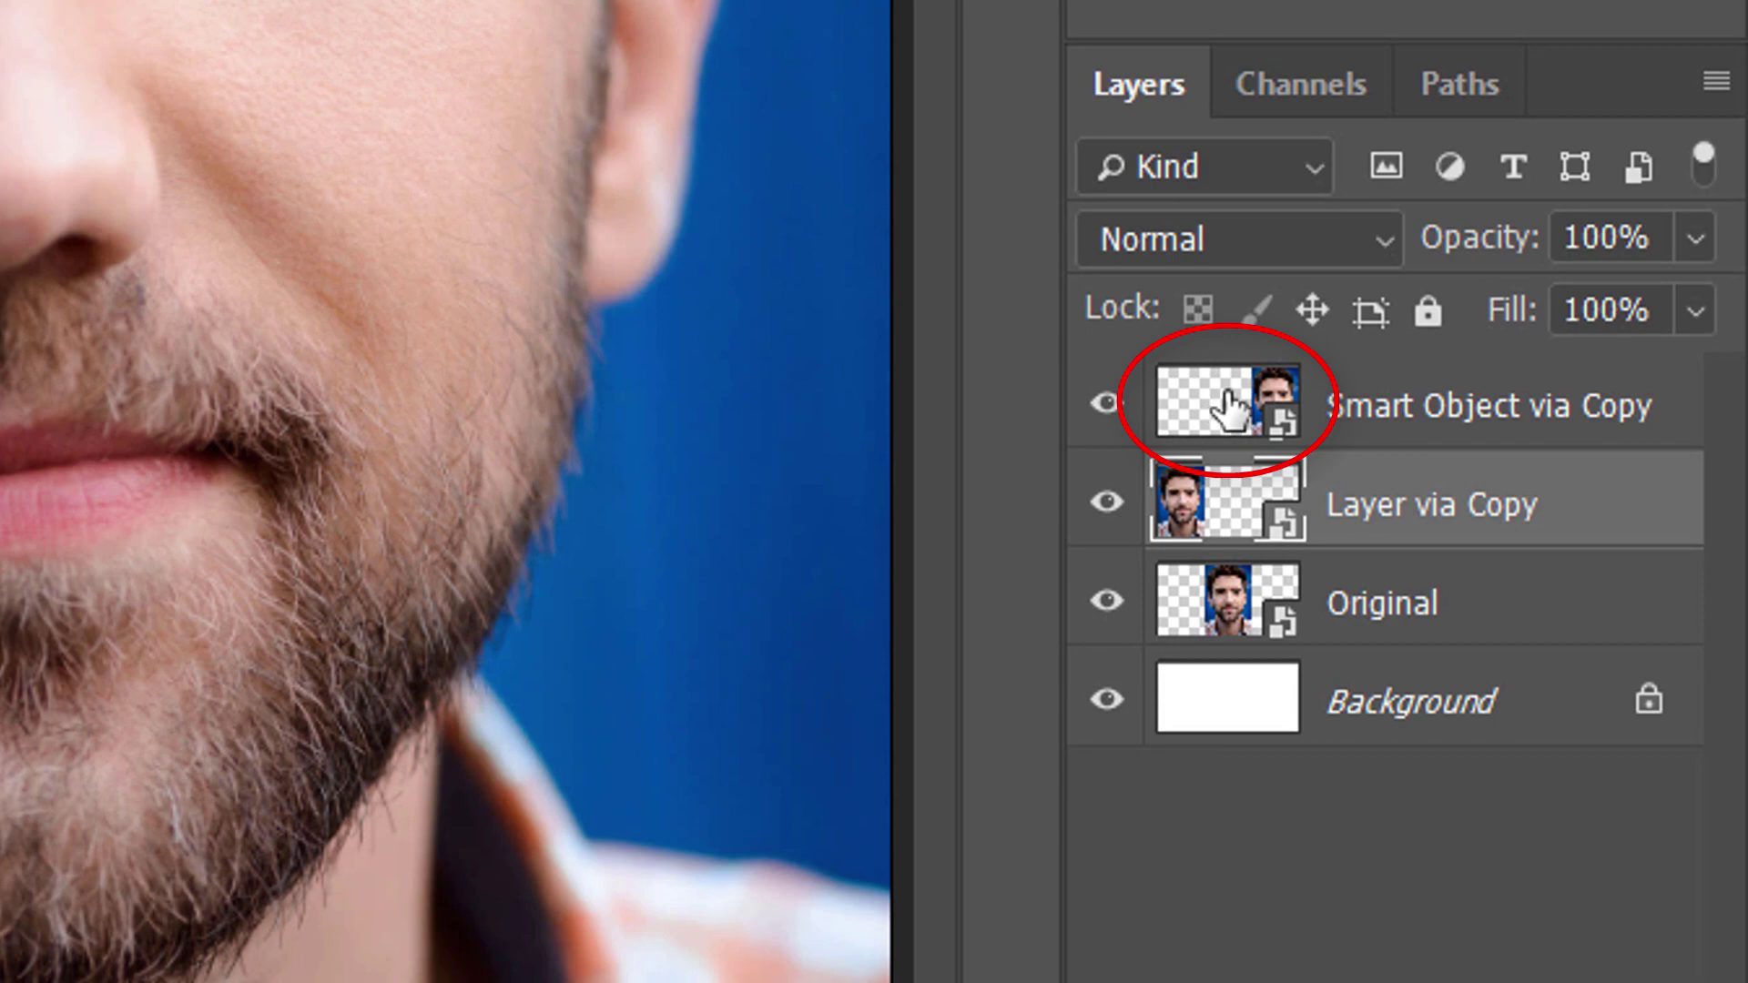
Open the contents of the Smart Object via Copy layer and add a Gradient Map adjustment layer to them
{"action": "double_click", "coordinate": [1217, 407]}
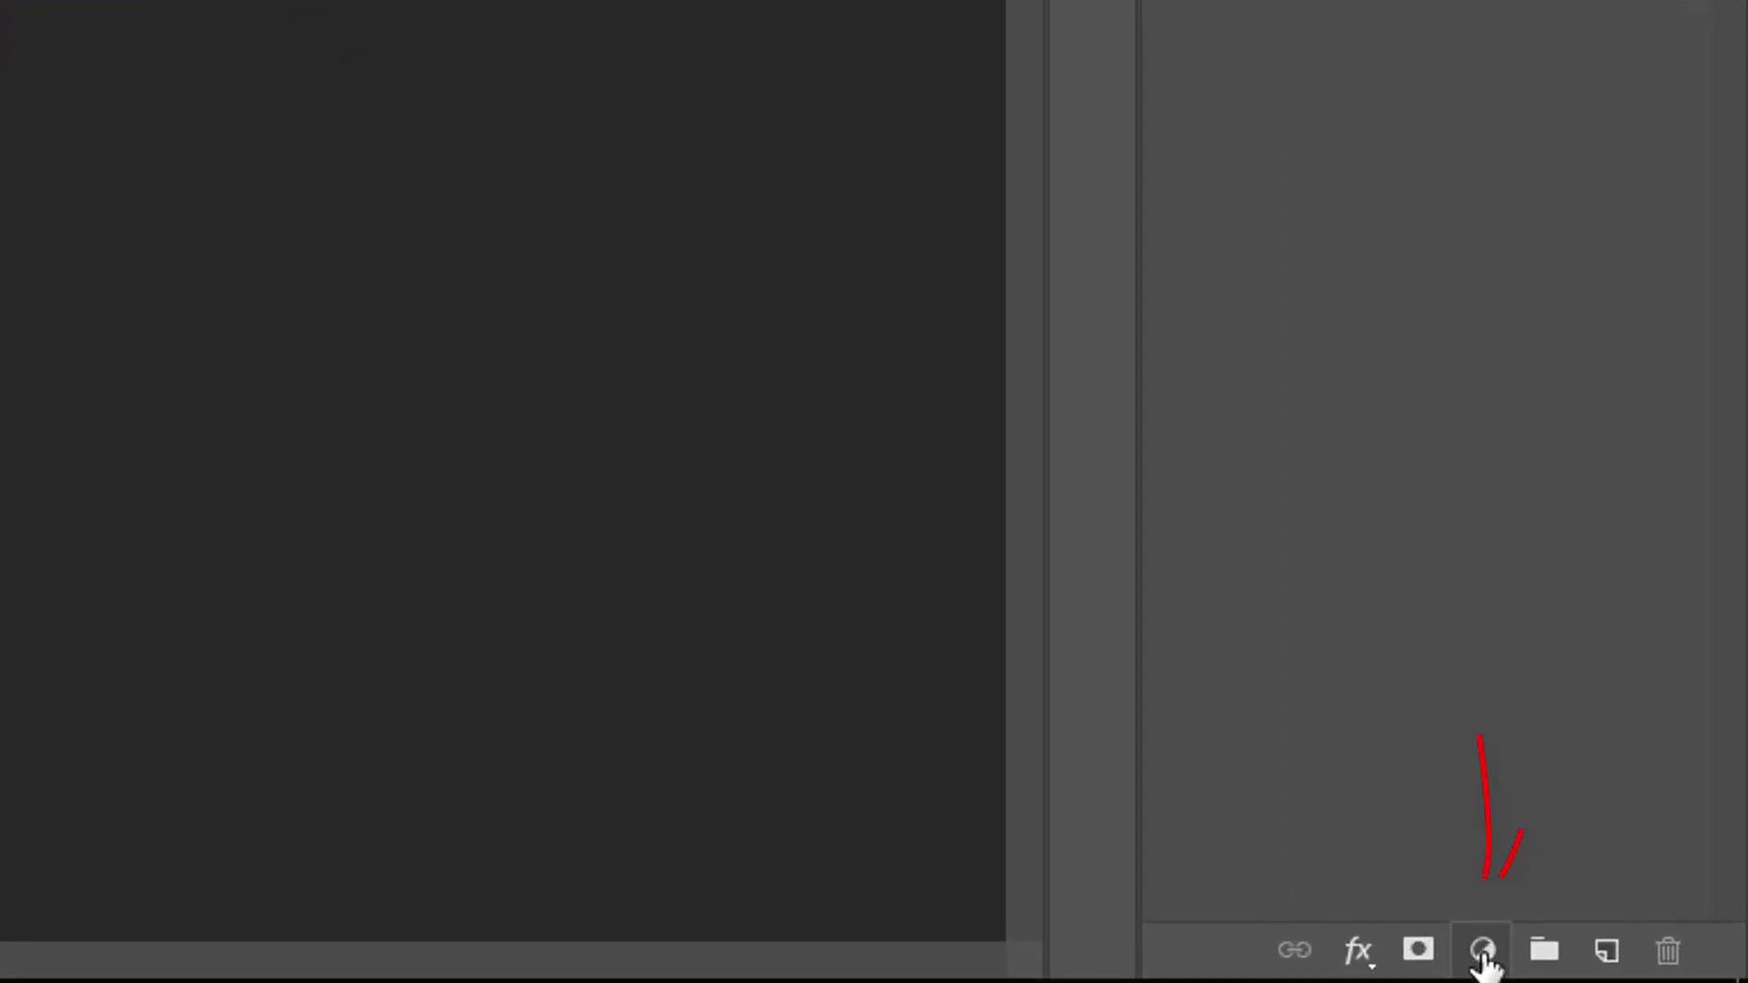
{"action": "left_click", "coordinate": [1482, 952]}
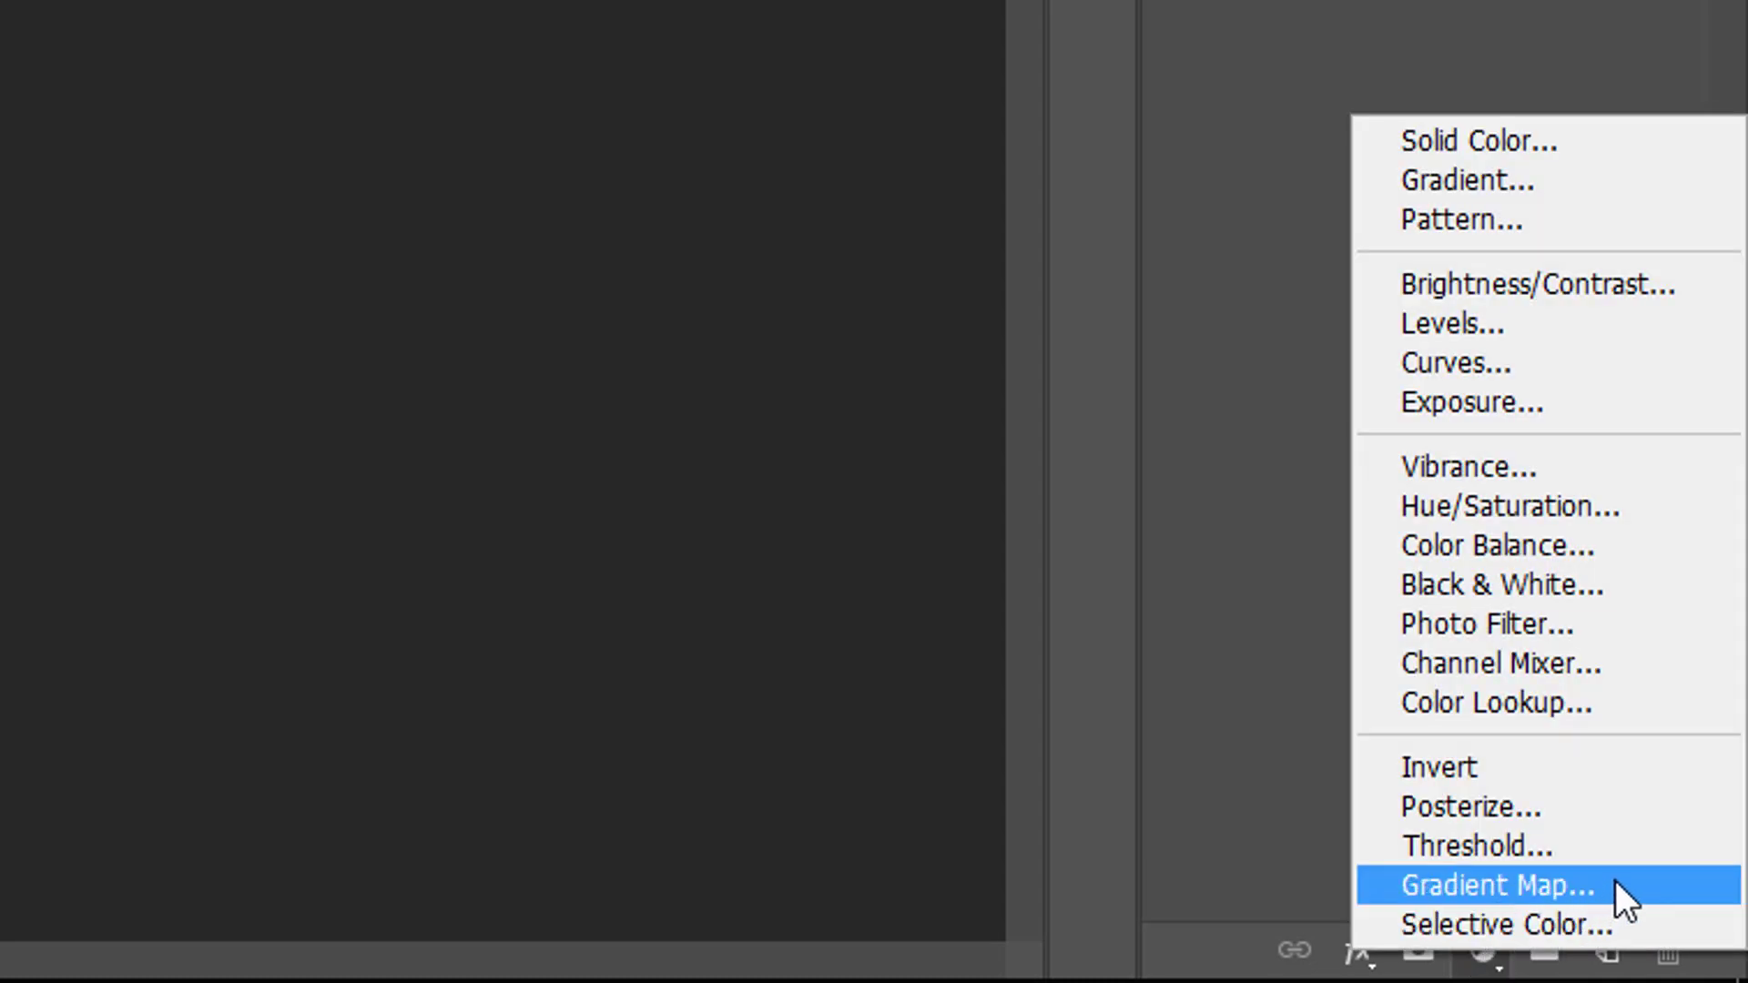
{"action": "left_click", "coordinate": [1615, 878]}
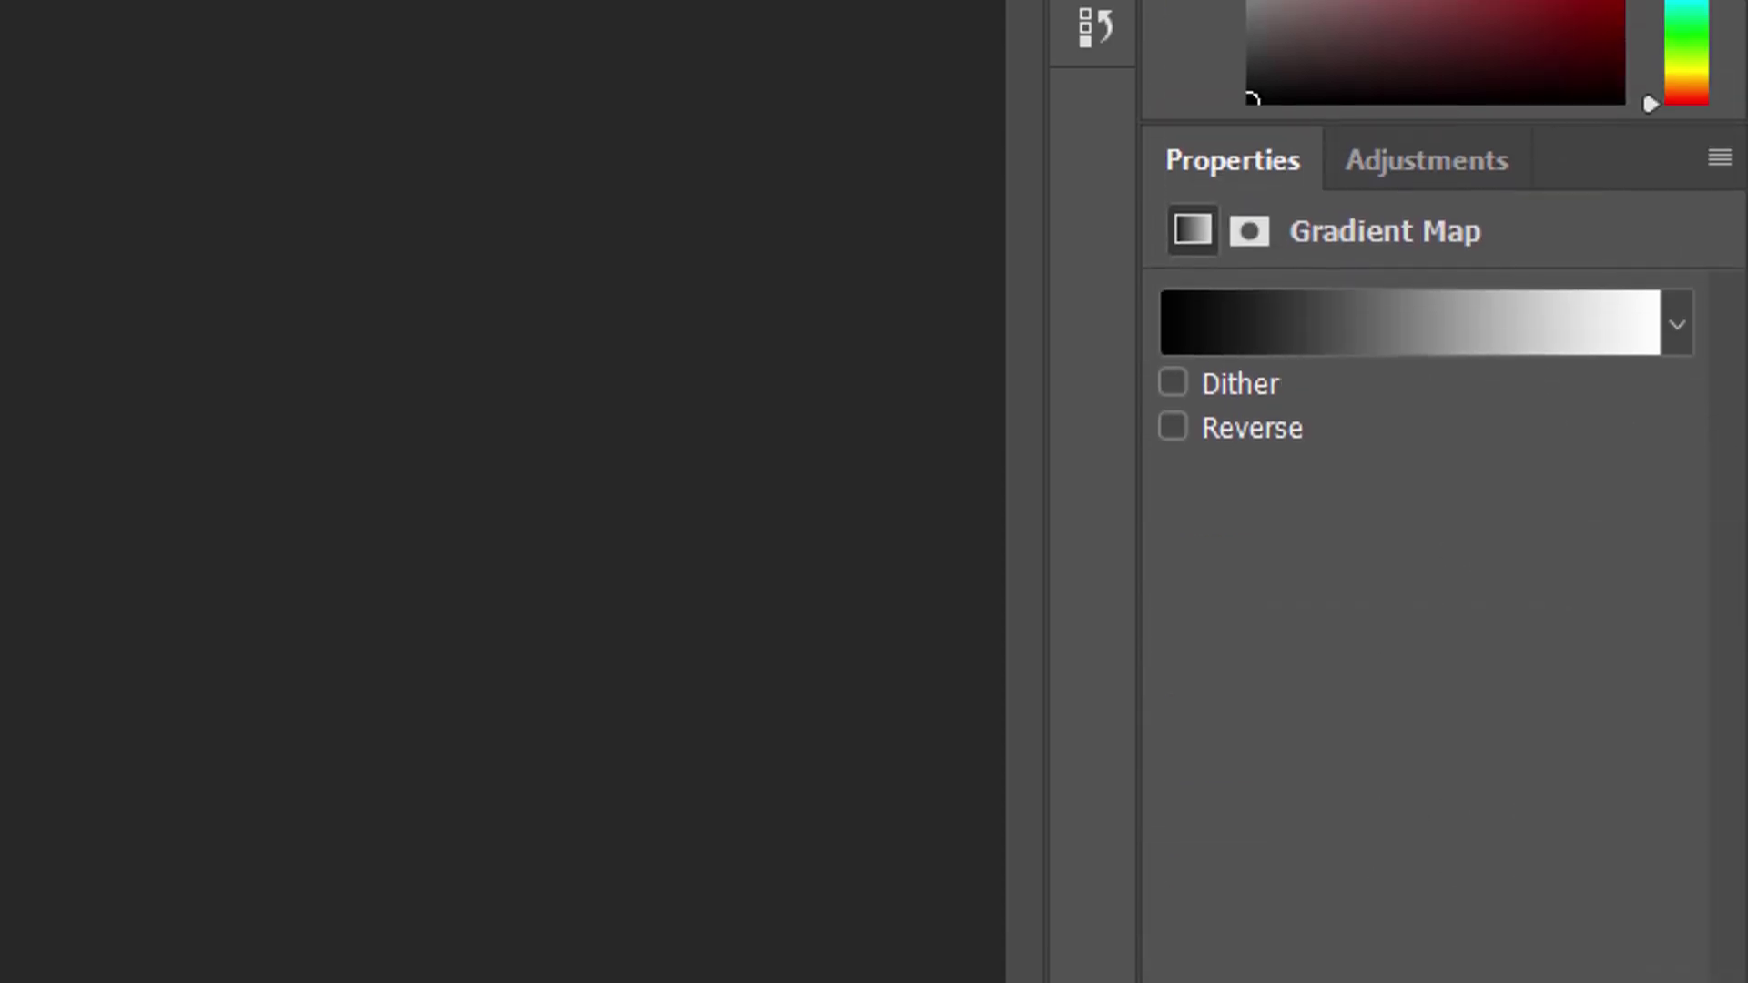
Apply the violet-to-orange gradient preset to the Gradient Map and change the adjustment layer's blend mode
{"action": "left_click", "coordinate": [1676, 326]}
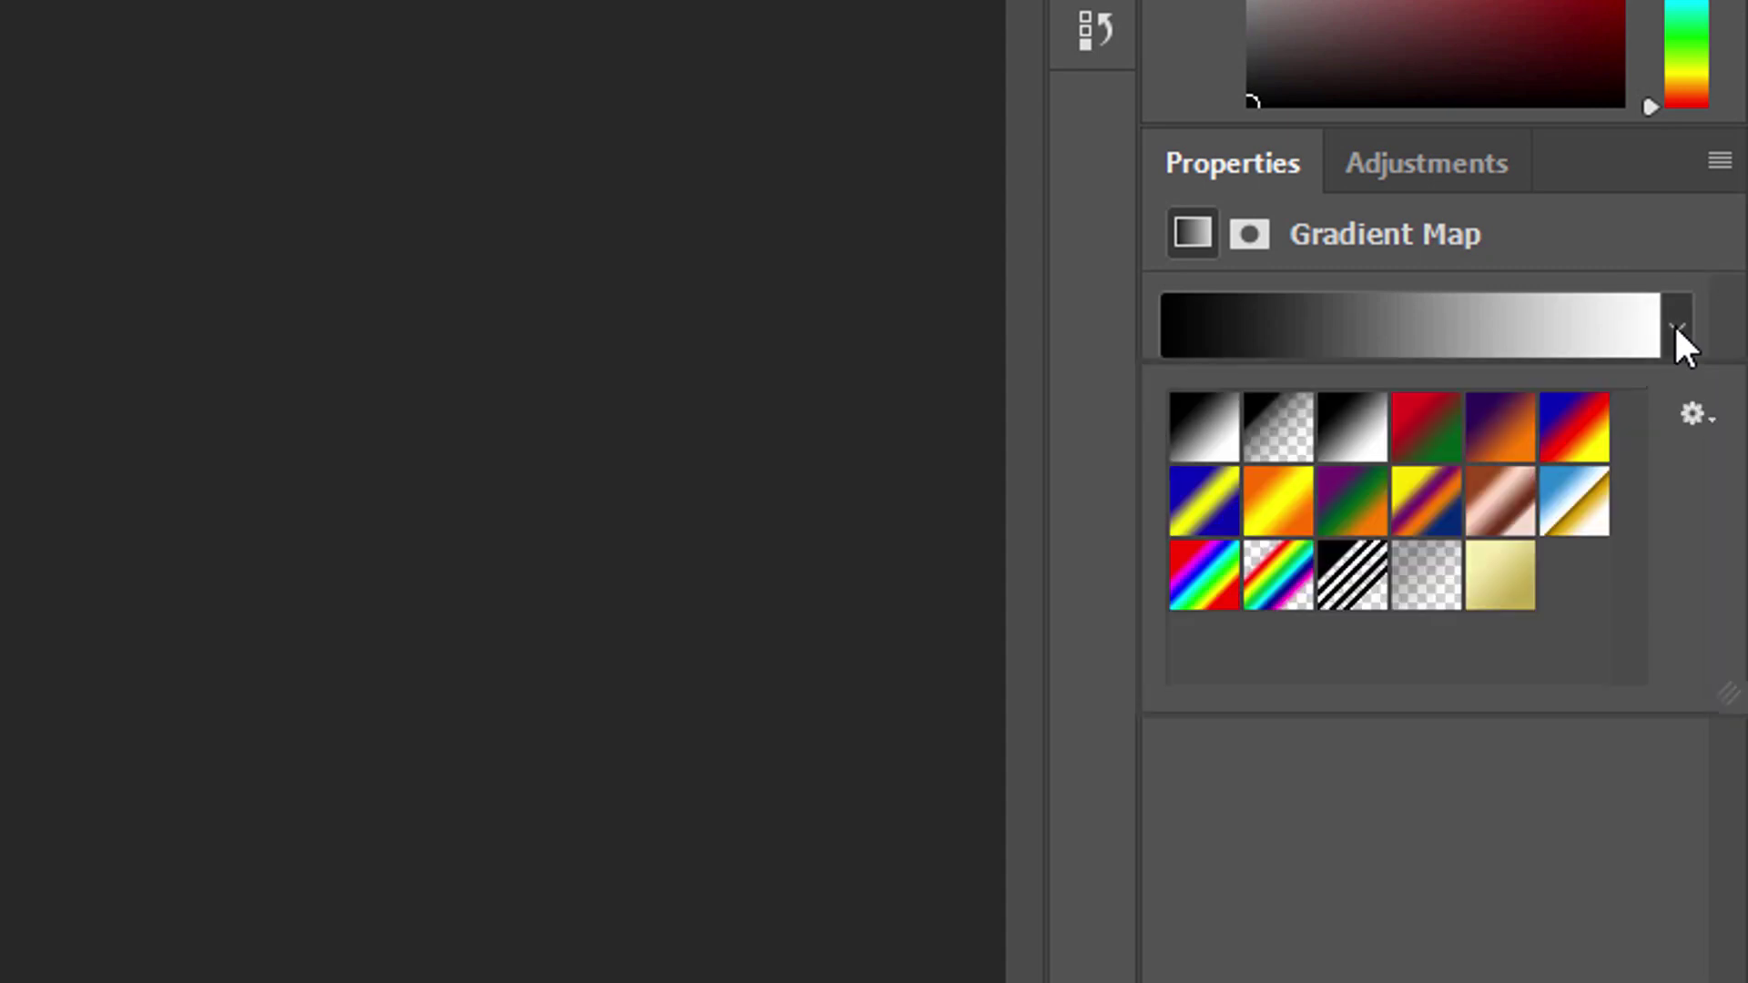
{"action": "double_click", "coordinate": [1501, 431]}
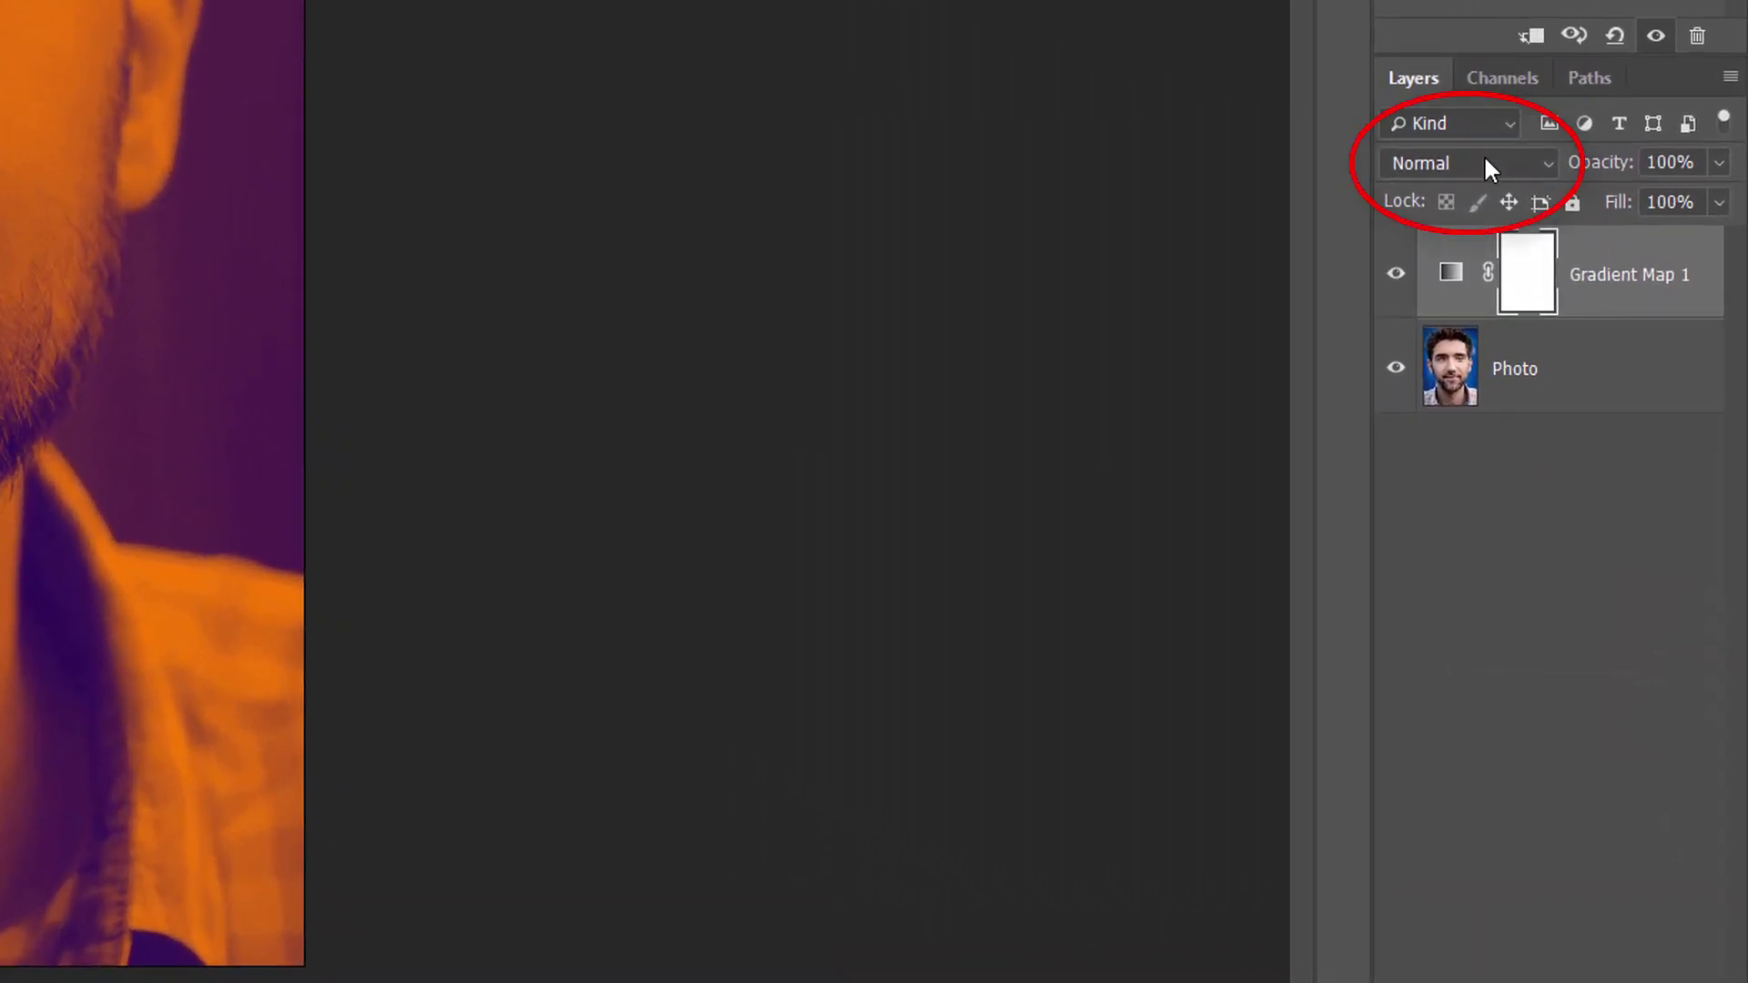
{"action": "left_click", "coordinate": [1485, 162]}
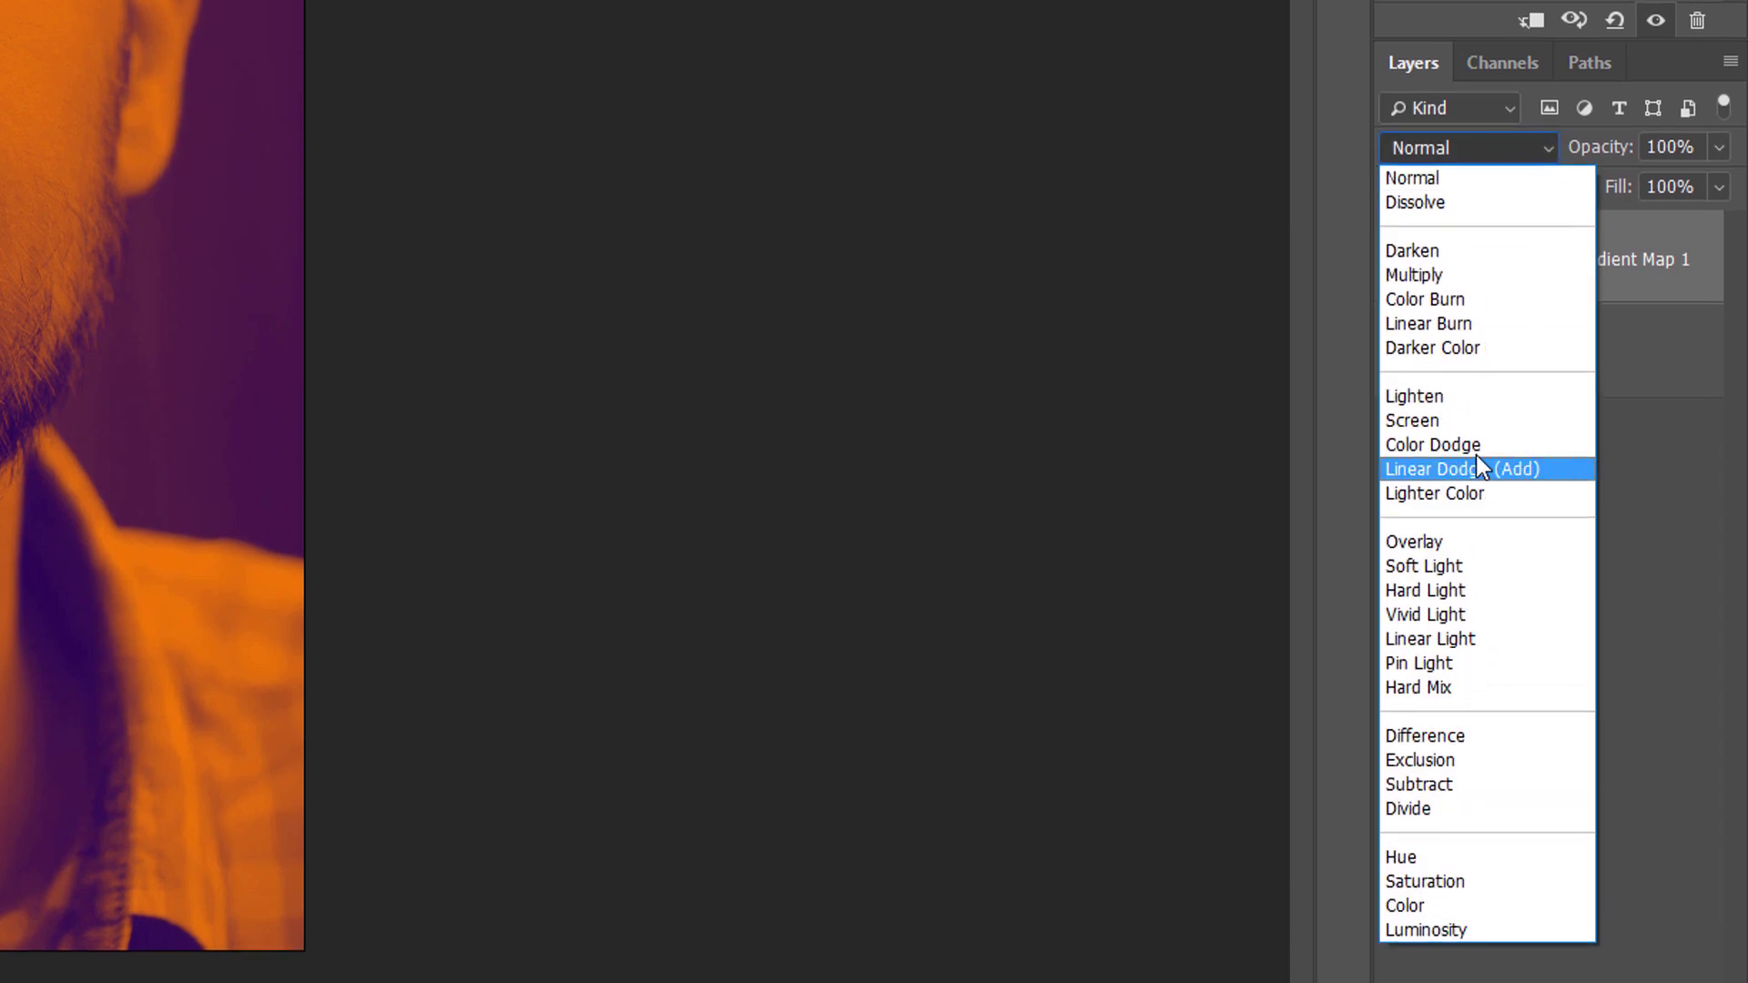
{"action": "left_click", "coordinate": [1462, 839]}
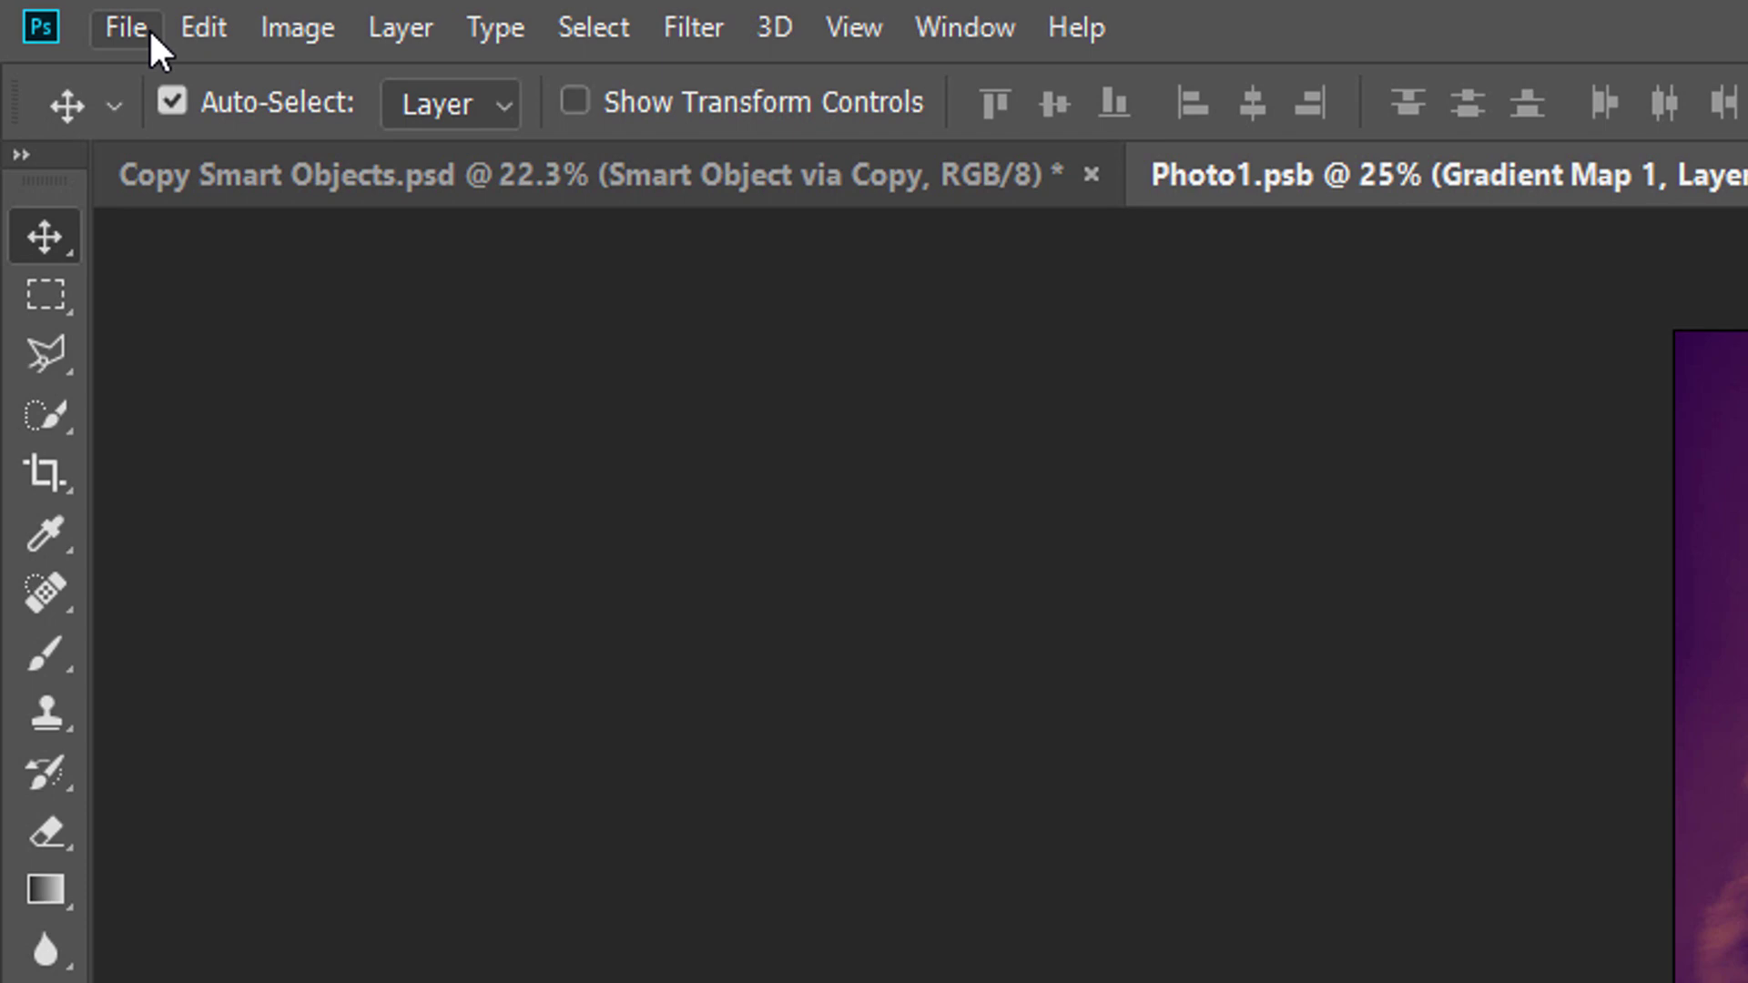
Save and close the Smart Object via Copy contents document, Photo1.psb
{"action": "left_click", "coordinate": [44, 8]}
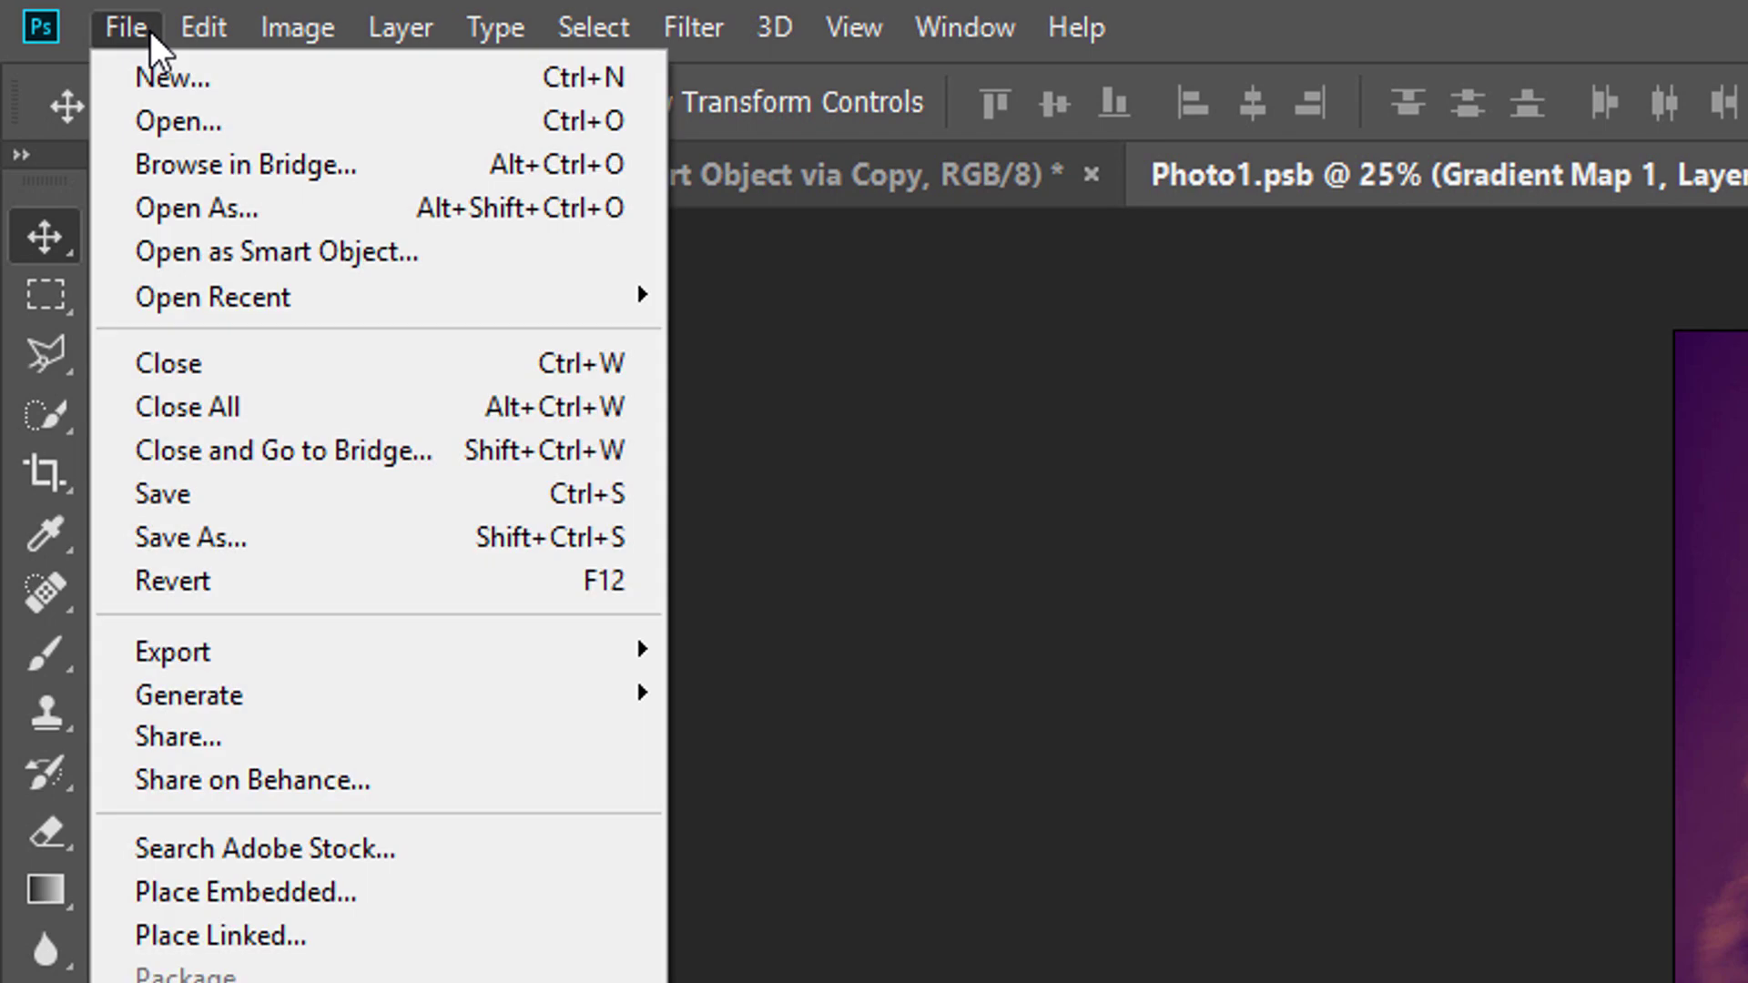
{"action": "left_click", "coordinate": [249, 491]}
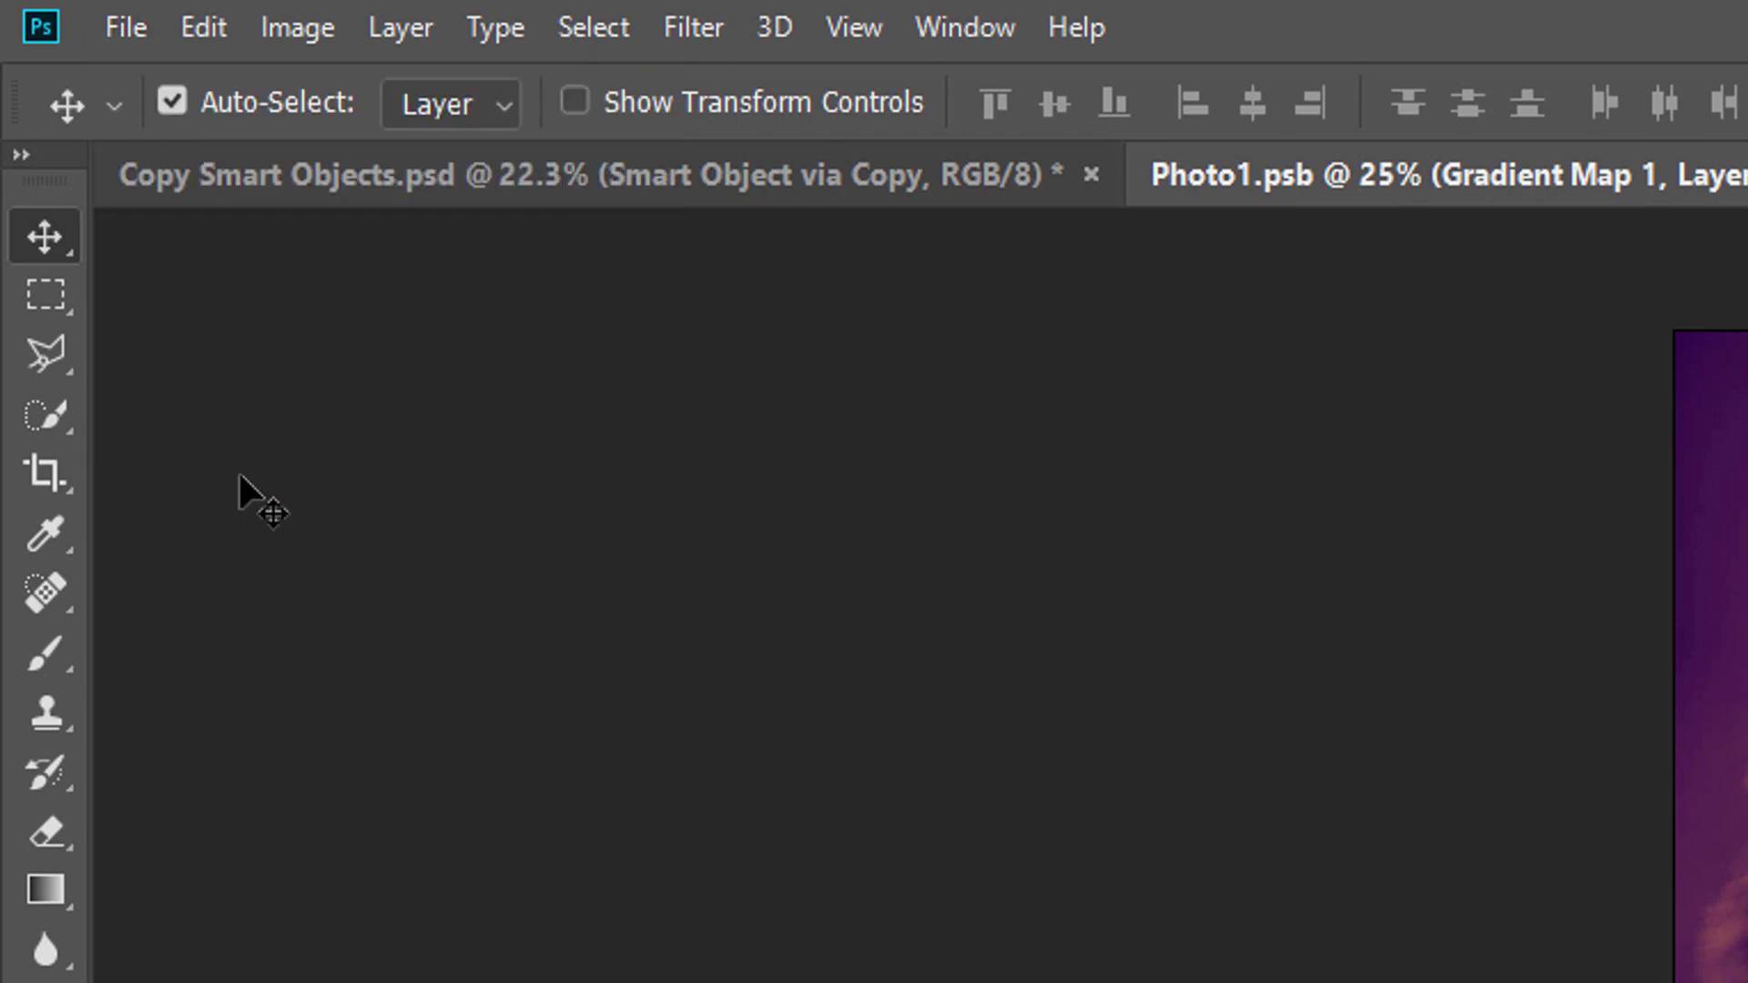
{"action": "left_click", "coordinate": [144, 27]}
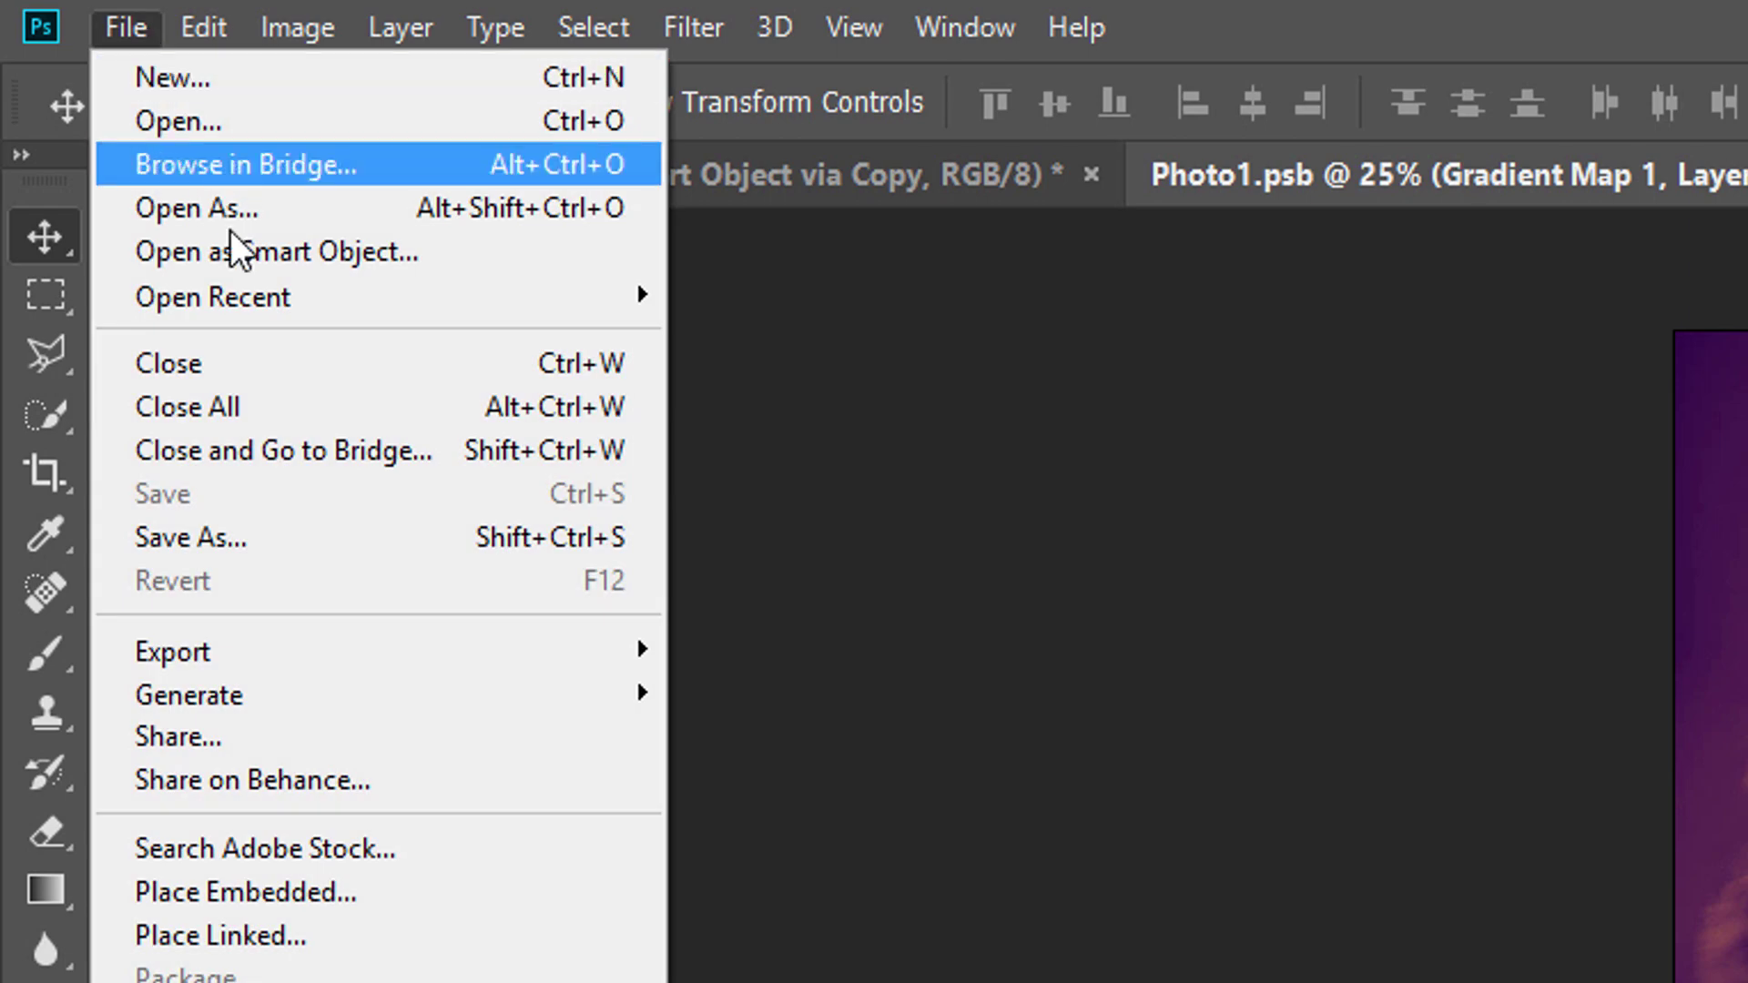
{"action": "left_click", "coordinate": [263, 362]}
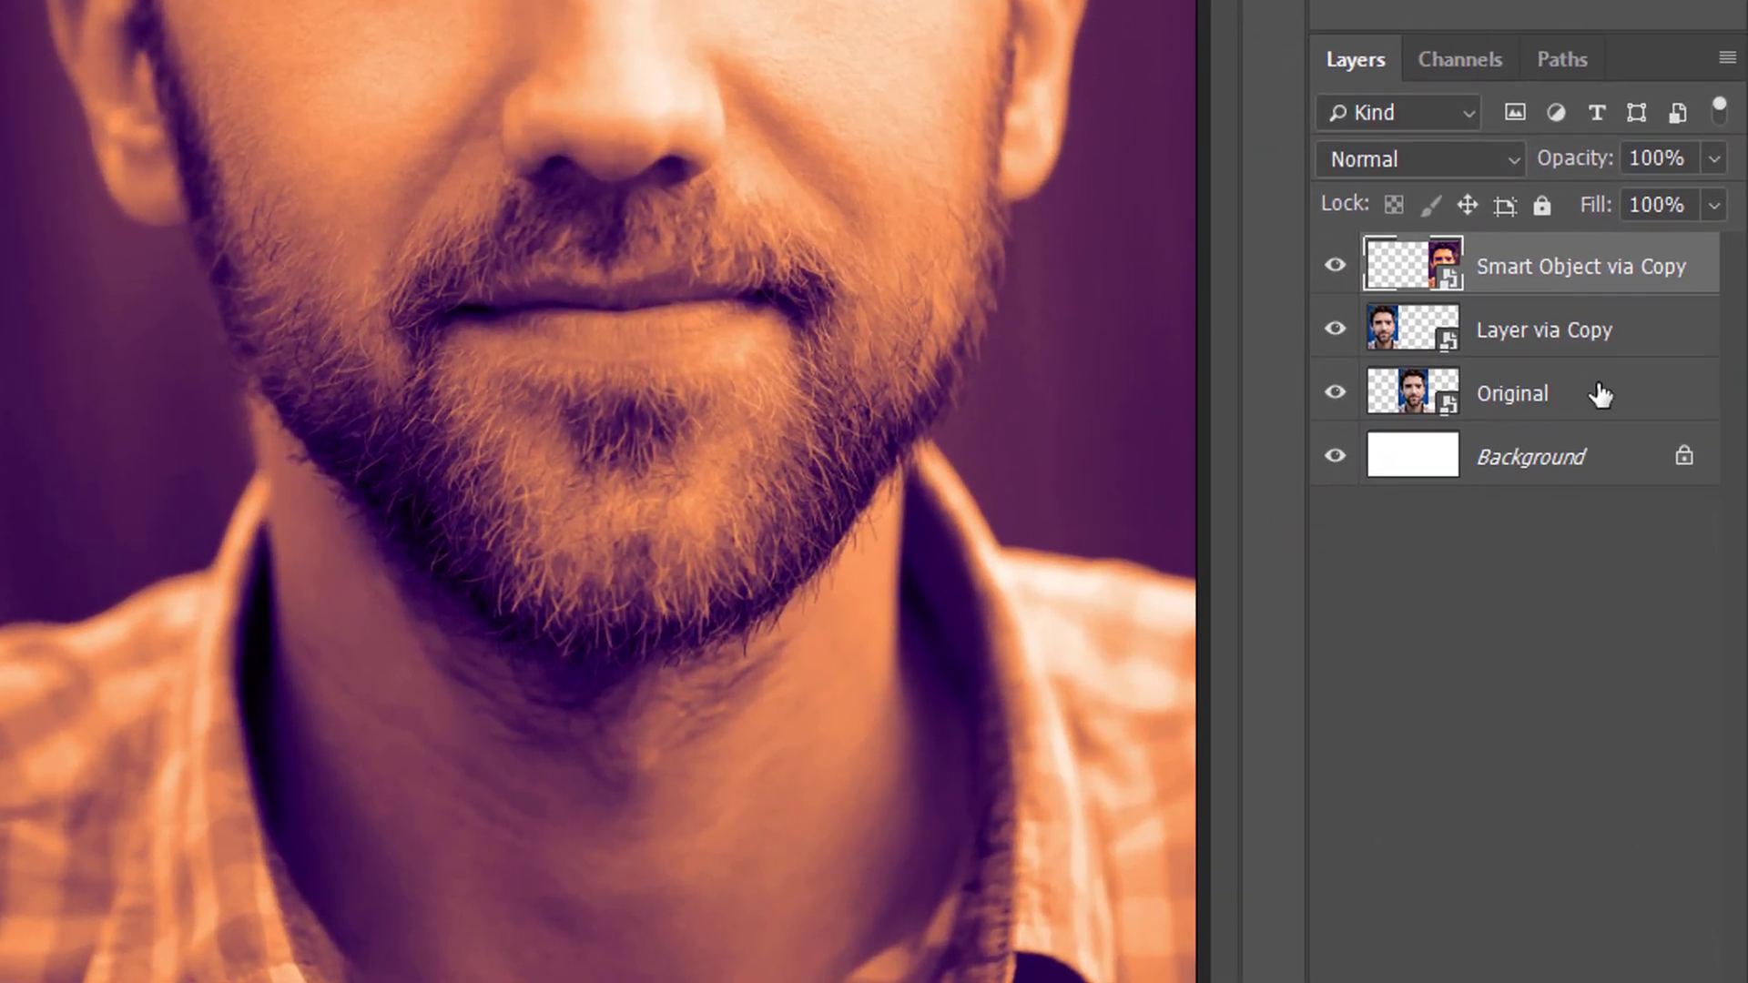
Replace the contents of the Original smart object with AdobeStock_69548120.jpg from the photos folder
{"action": "left_click", "coordinate": [1600, 393]}
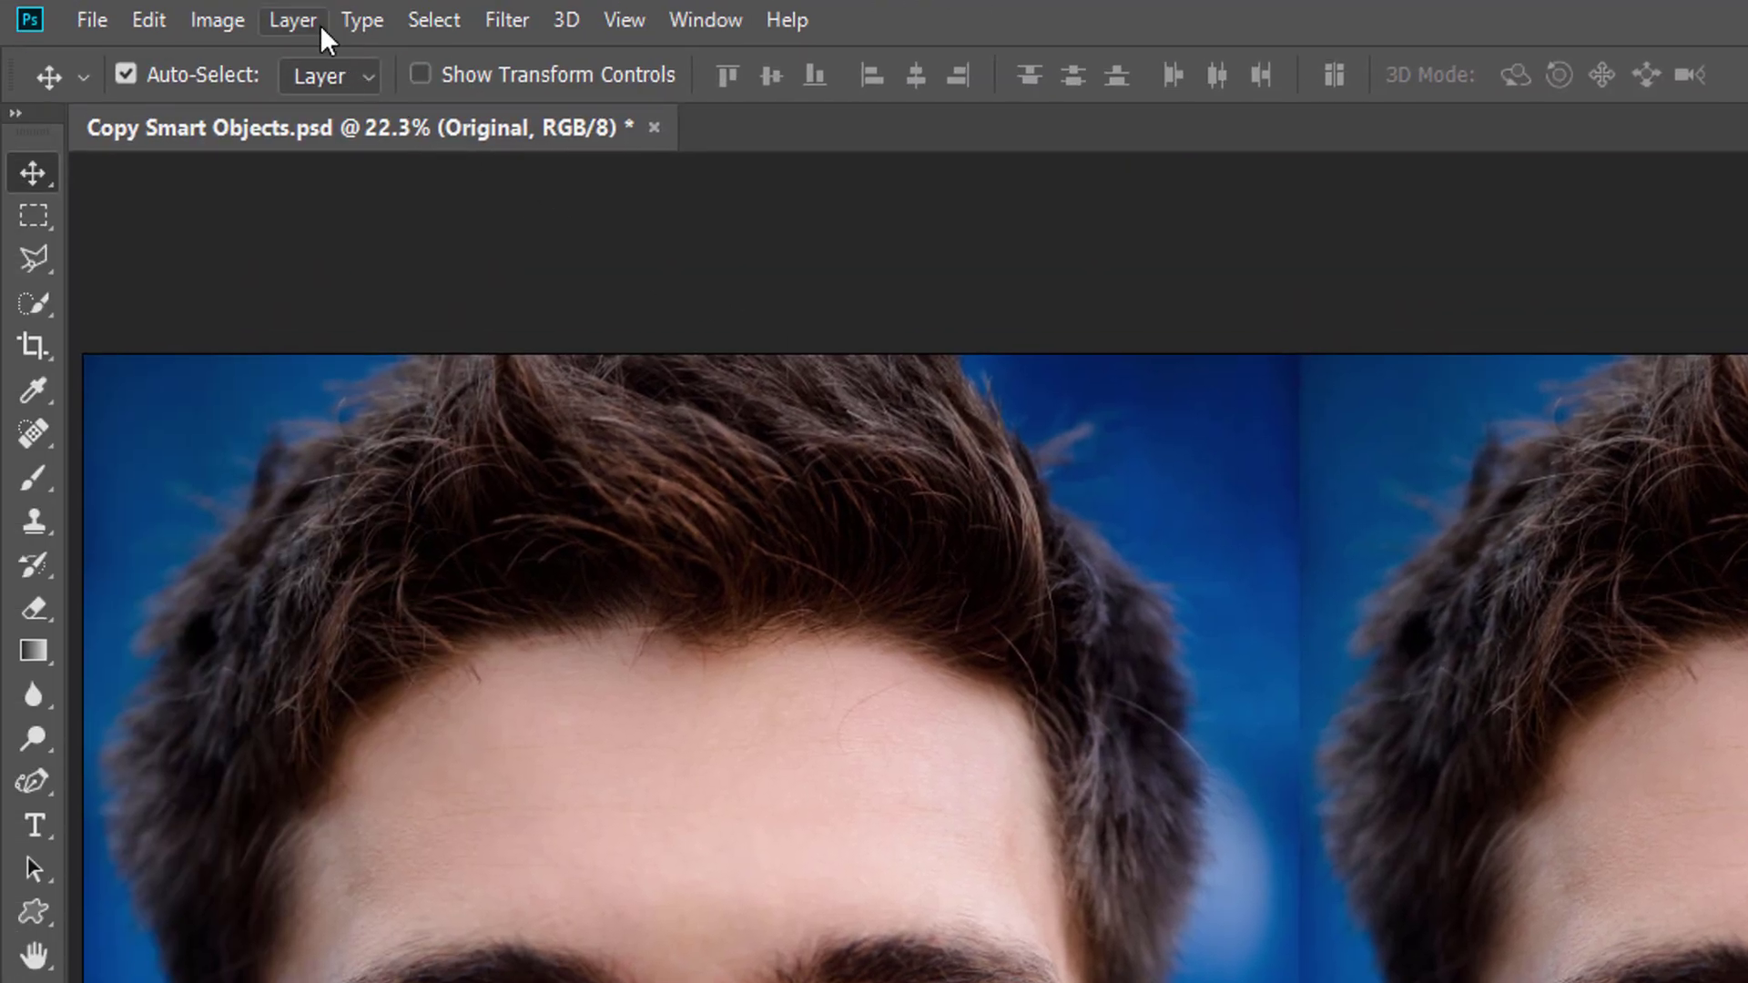
{"action": "left_click", "coordinate": [319, 25]}
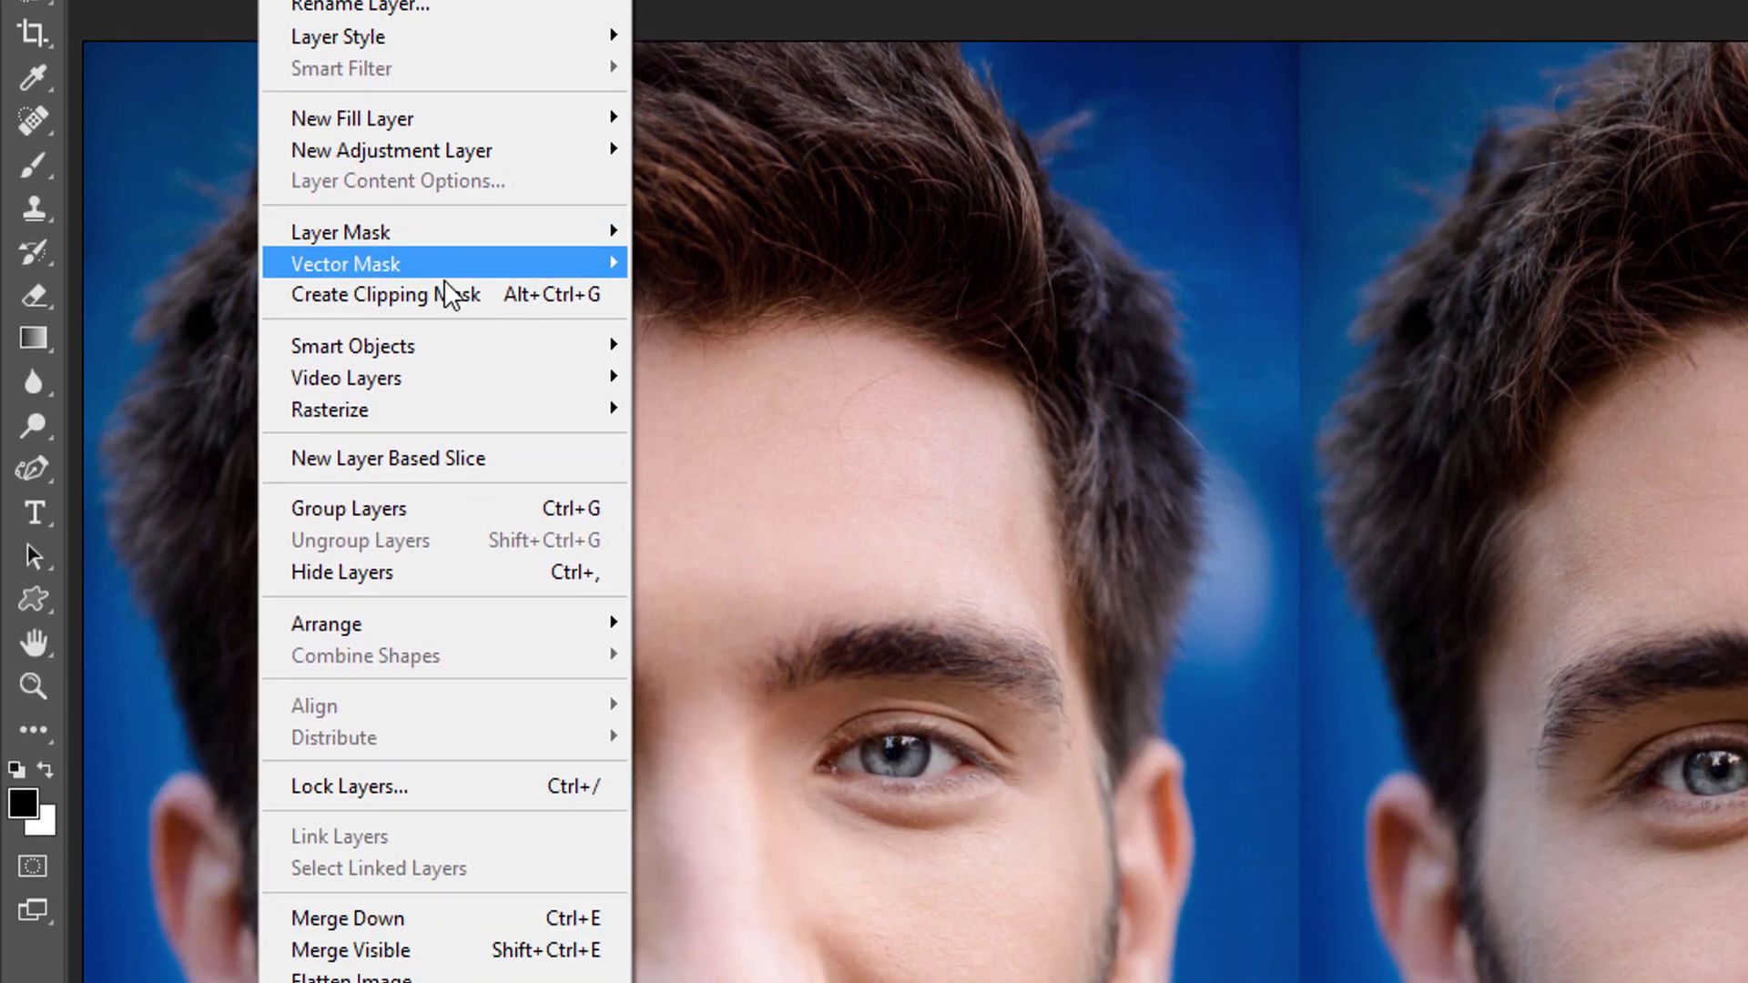
{"action": "mouse_move", "coordinate": [446, 651]}
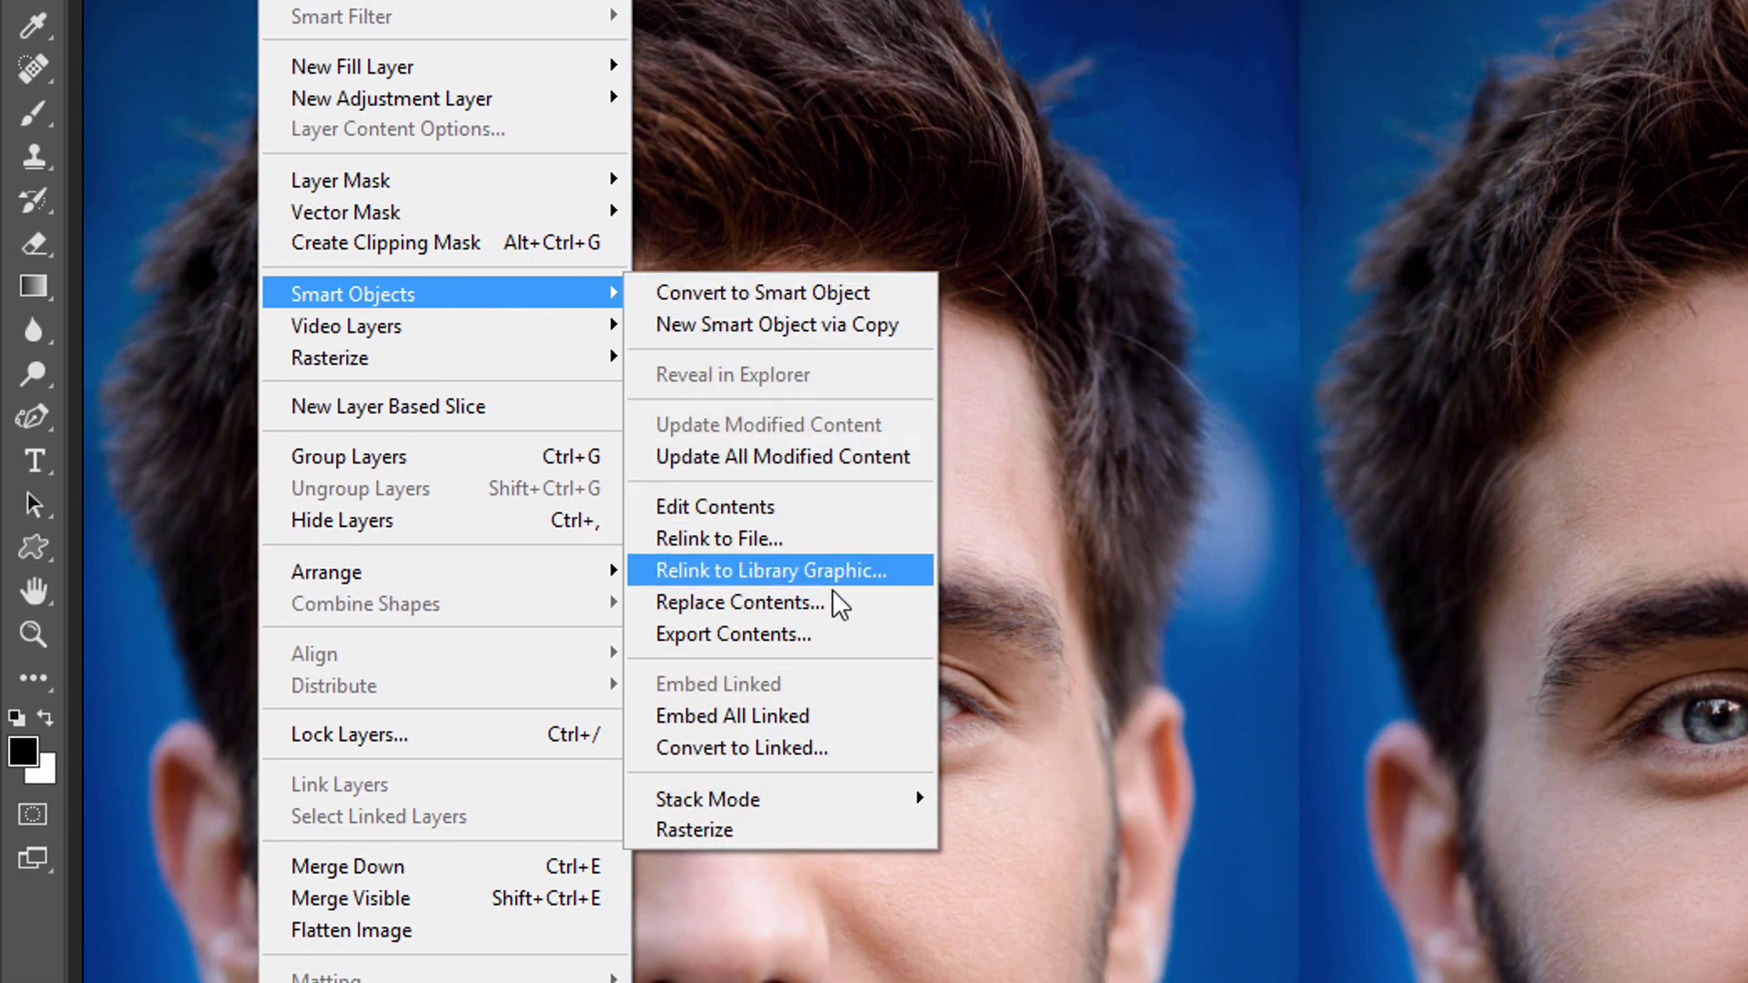
{"action": "left_click", "coordinate": [837, 594]}
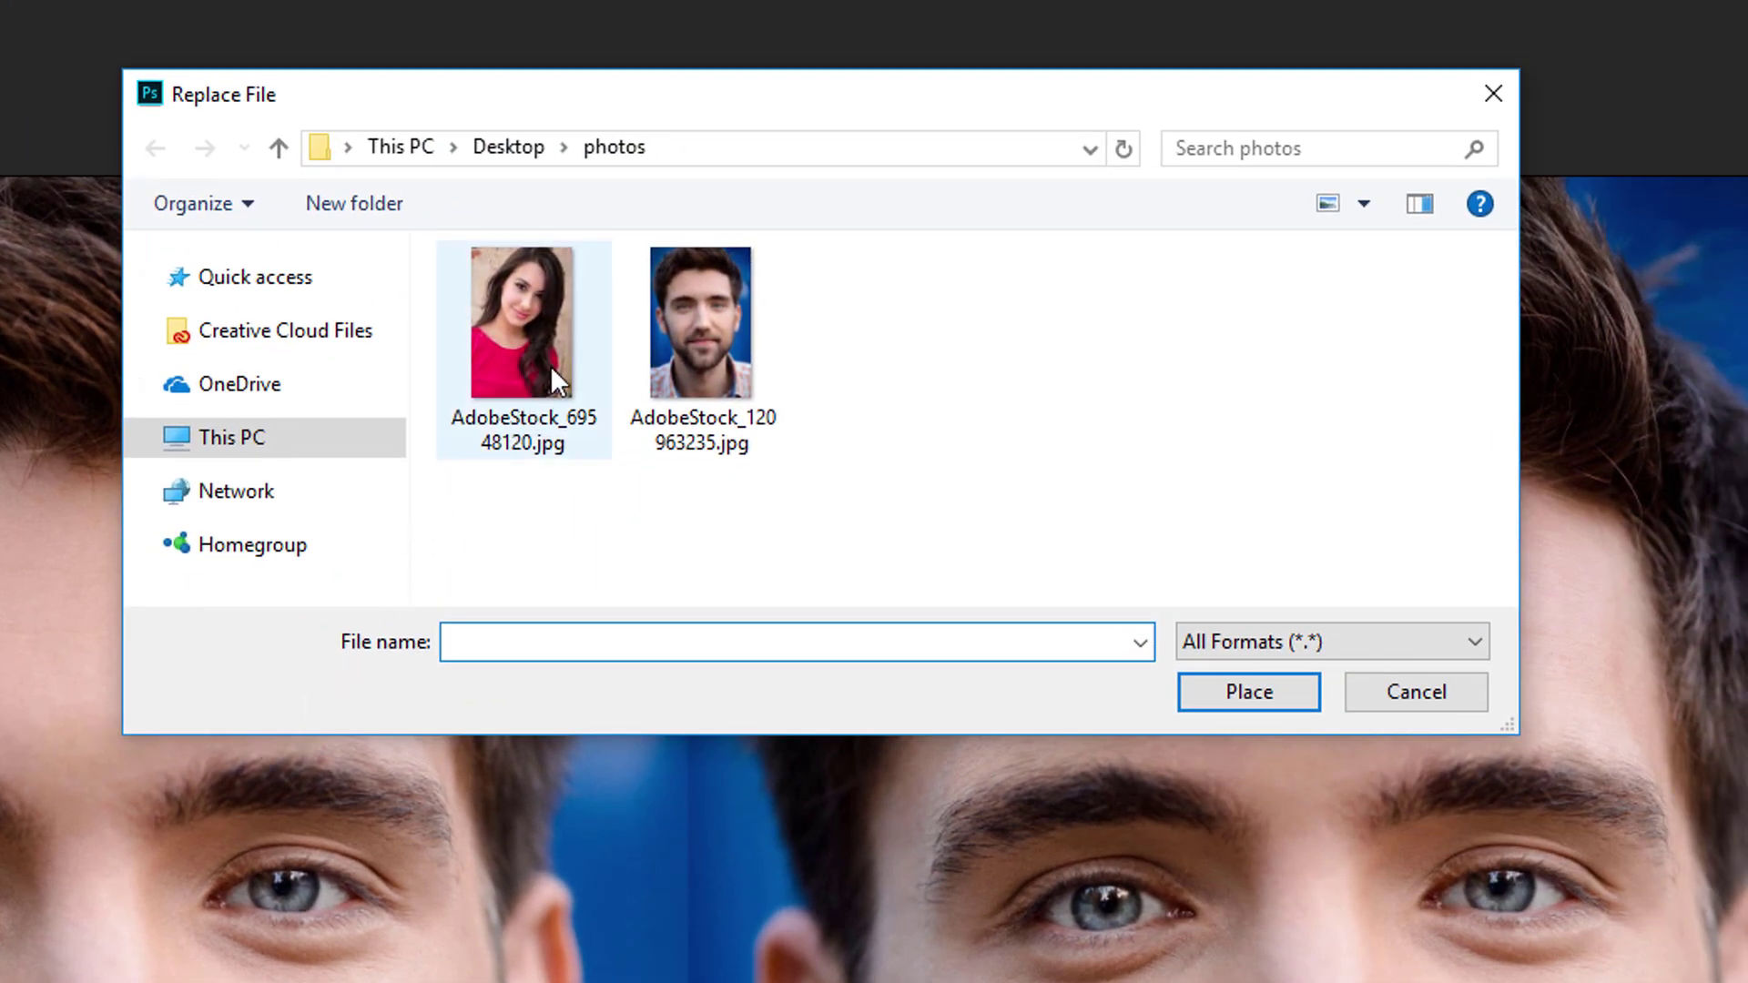
{"action": "left_click", "coordinate": [550, 364]}
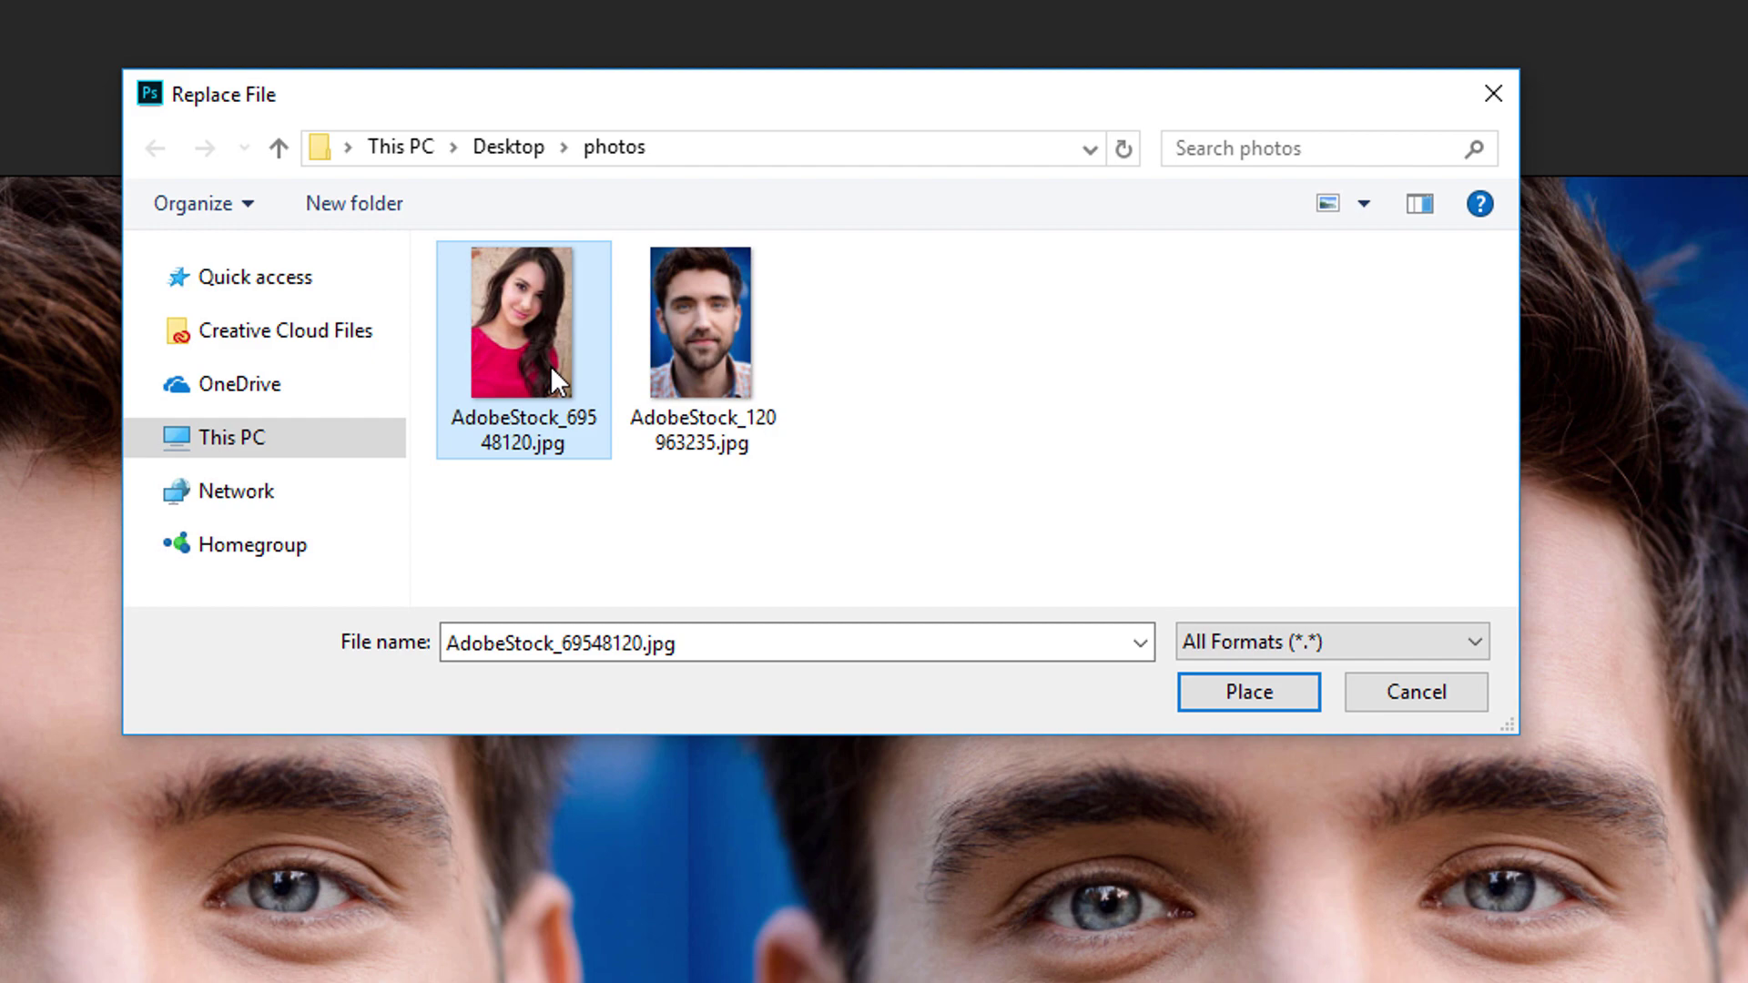
{"action": "left_click", "coordinate": [1290, 692]}
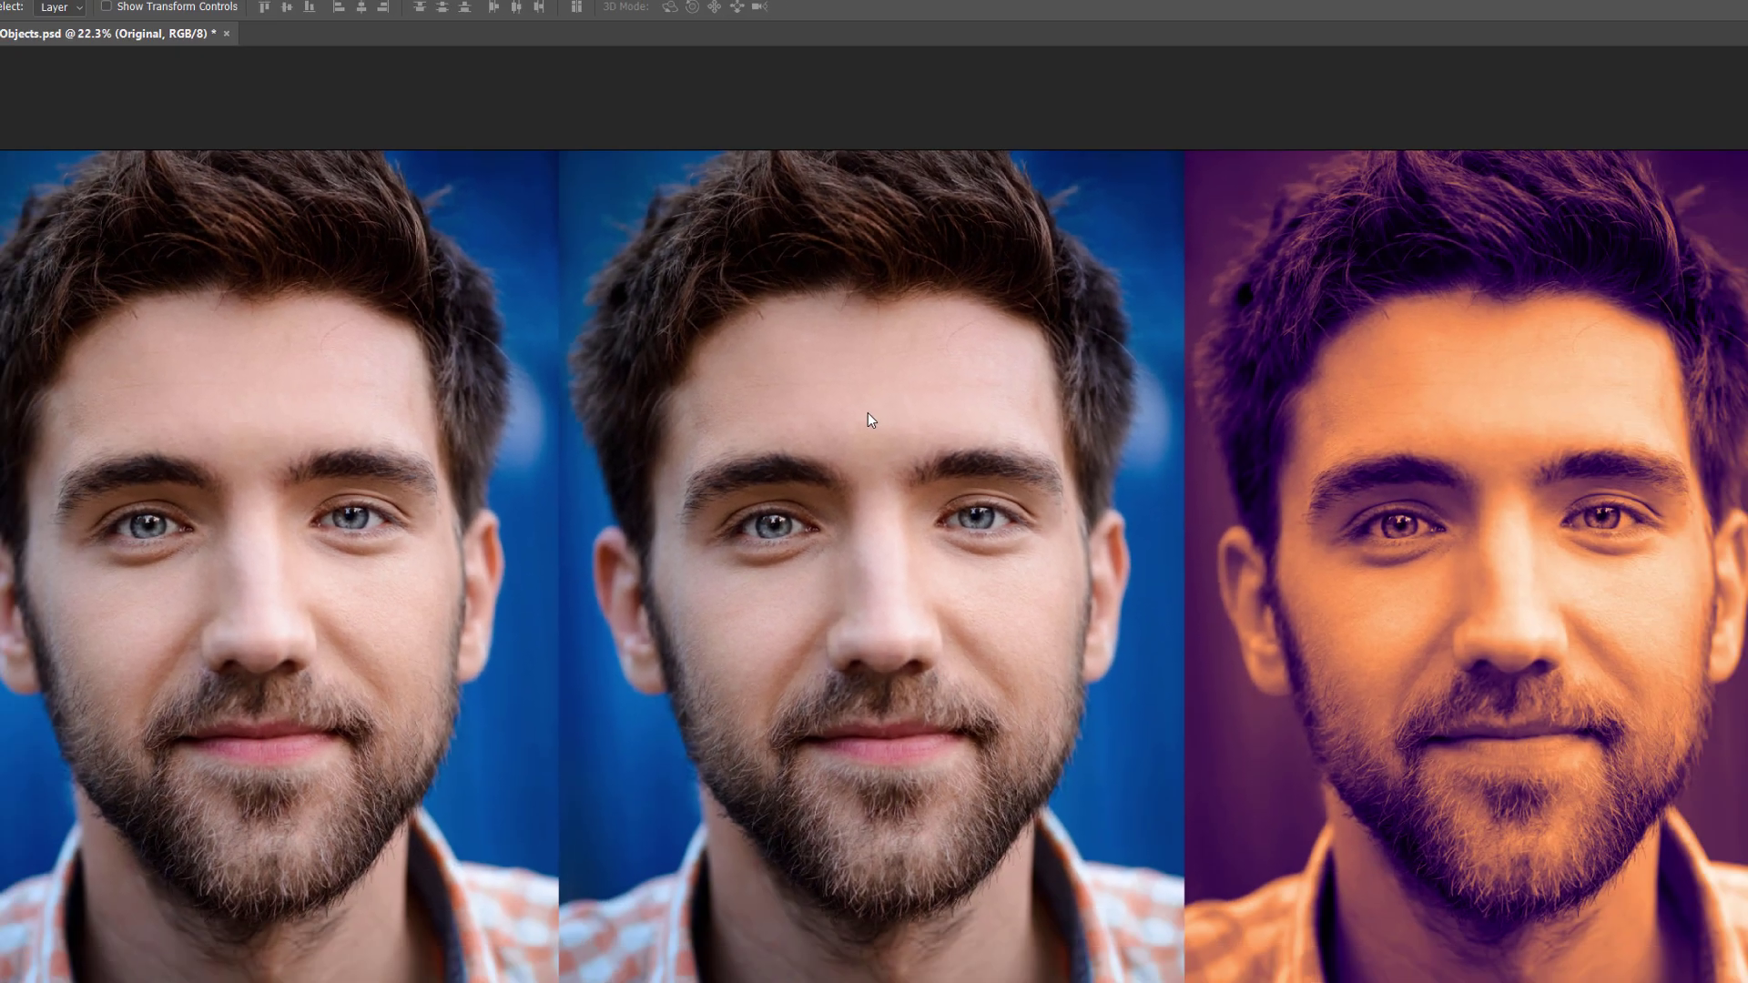